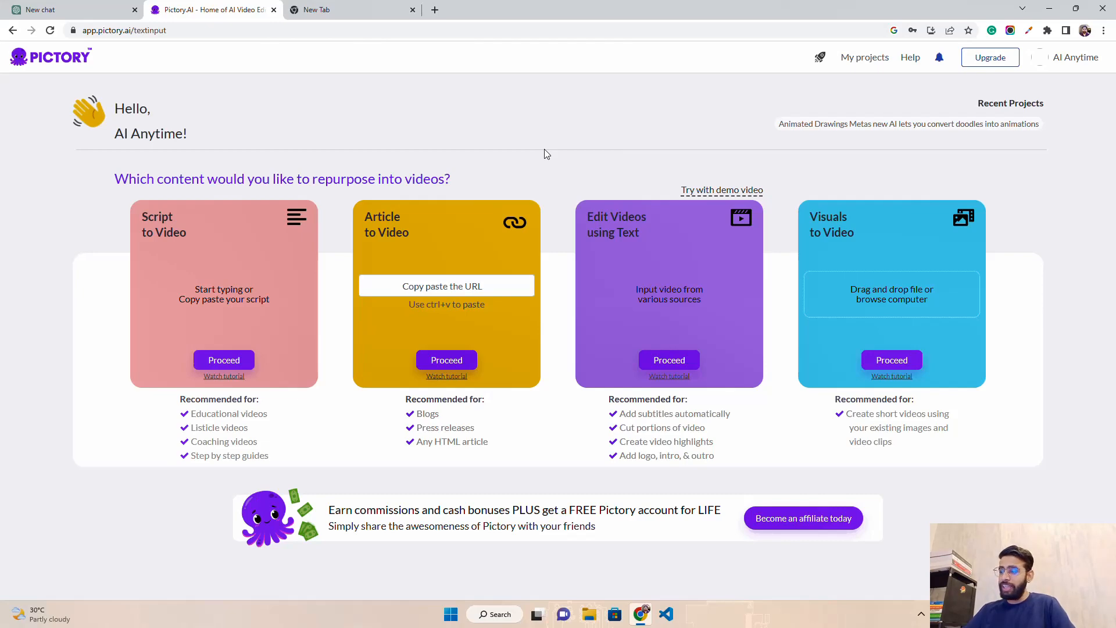
pyautogui.click(64, 10)
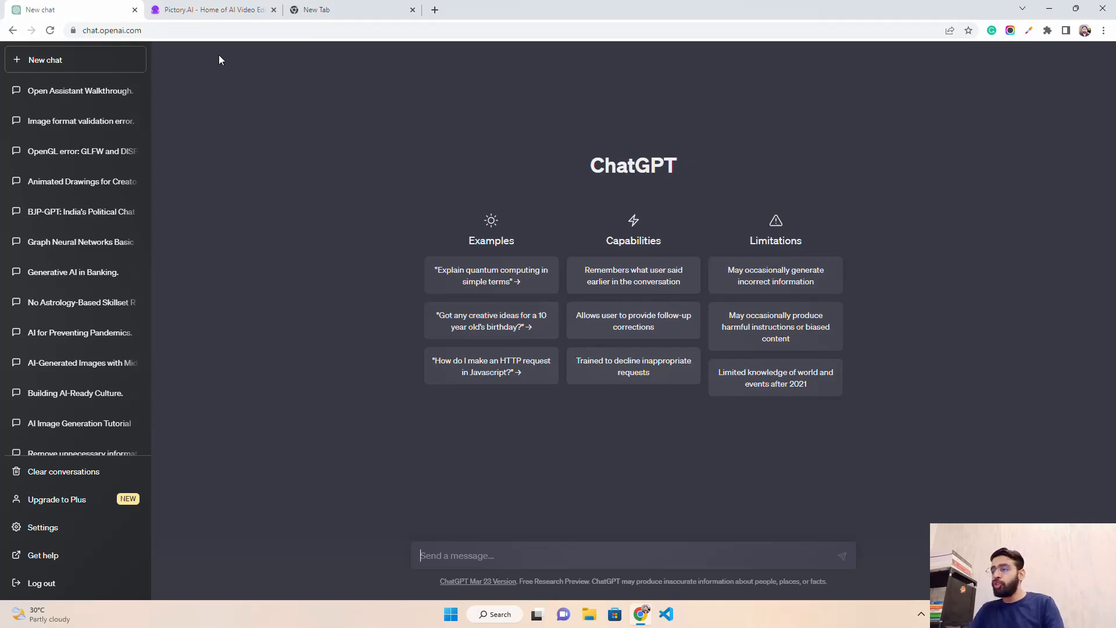
pyautogui.click(215, 10)
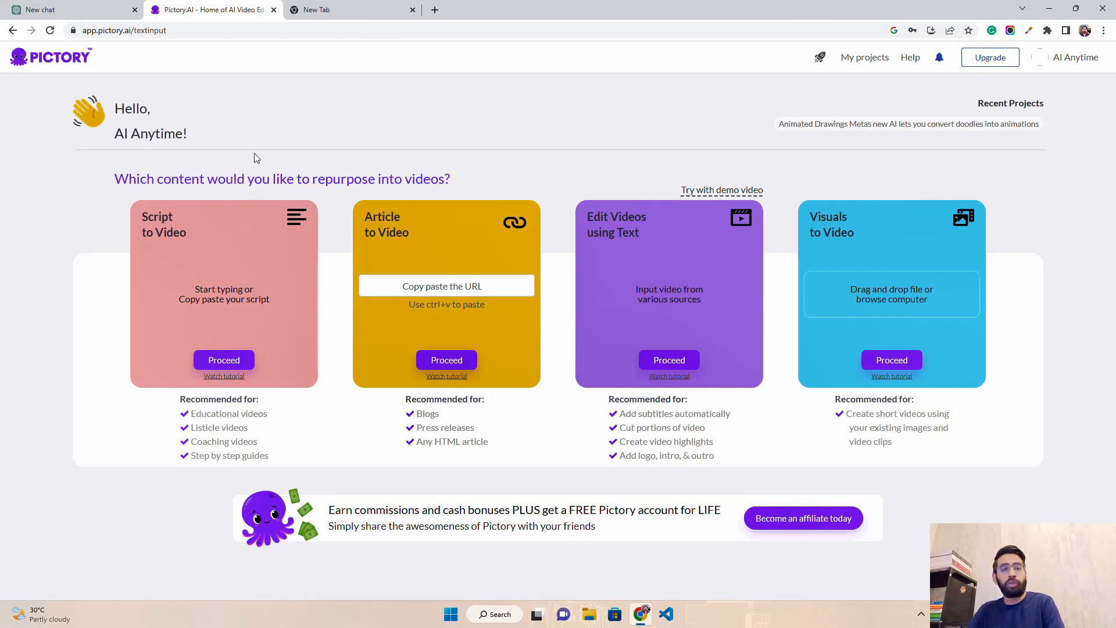
# Switch to ChatGPT and begin the message with "Can you write a script for a video on the topic of" and an opening quotation mark
pyautogui.click(59, 5)
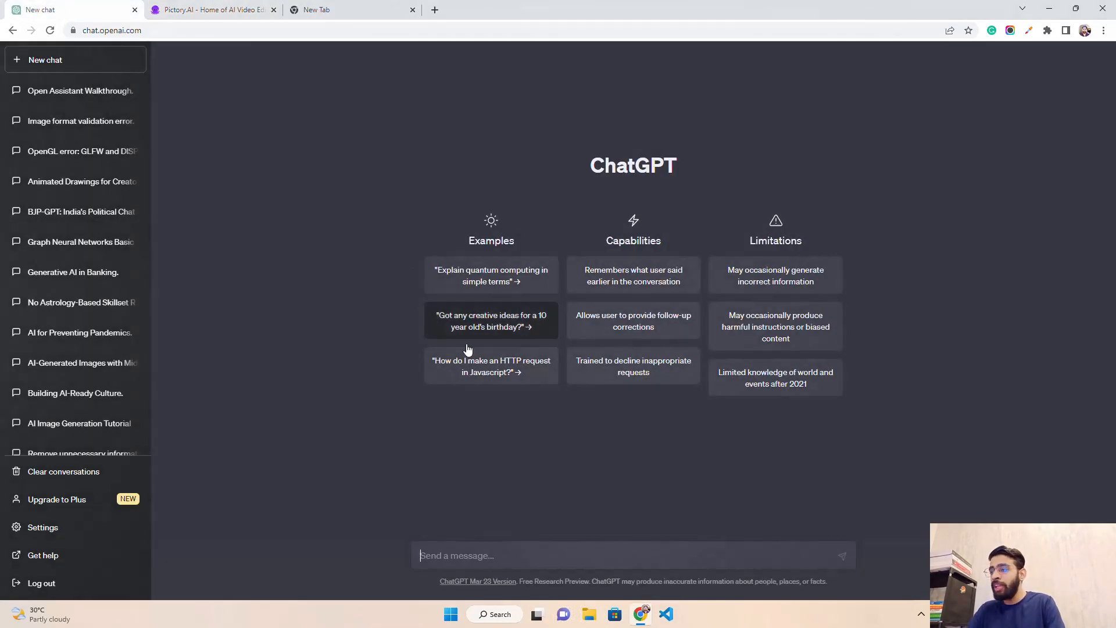
pyautogui.click(441, 551)
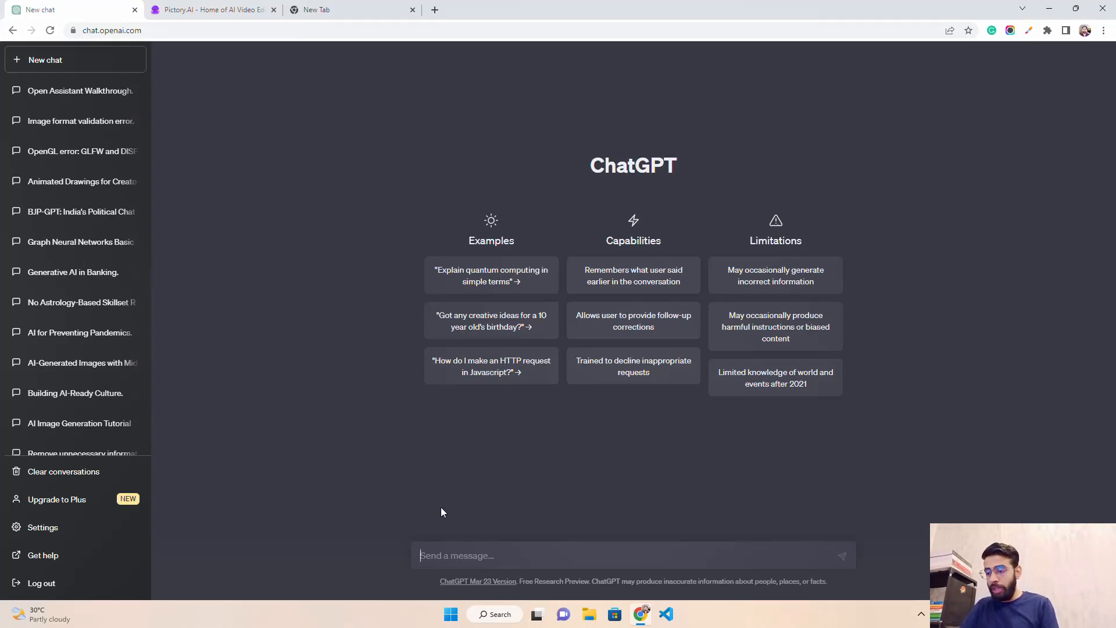
pyautogui.write('Can ')
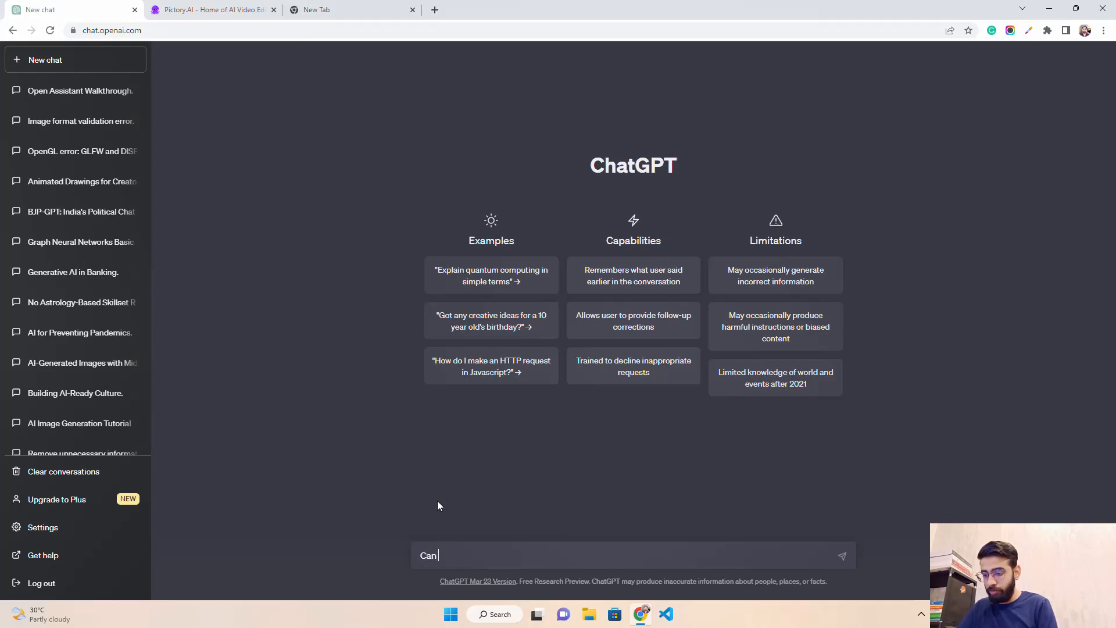
pyautogui.write('you wri')
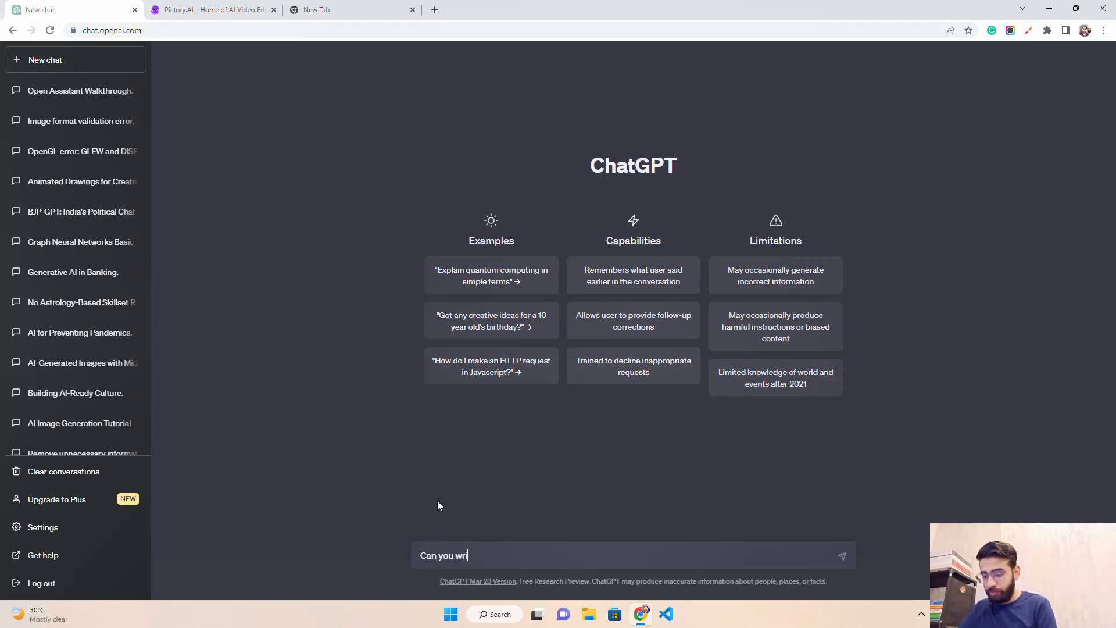
pyautogui.write('te a script')
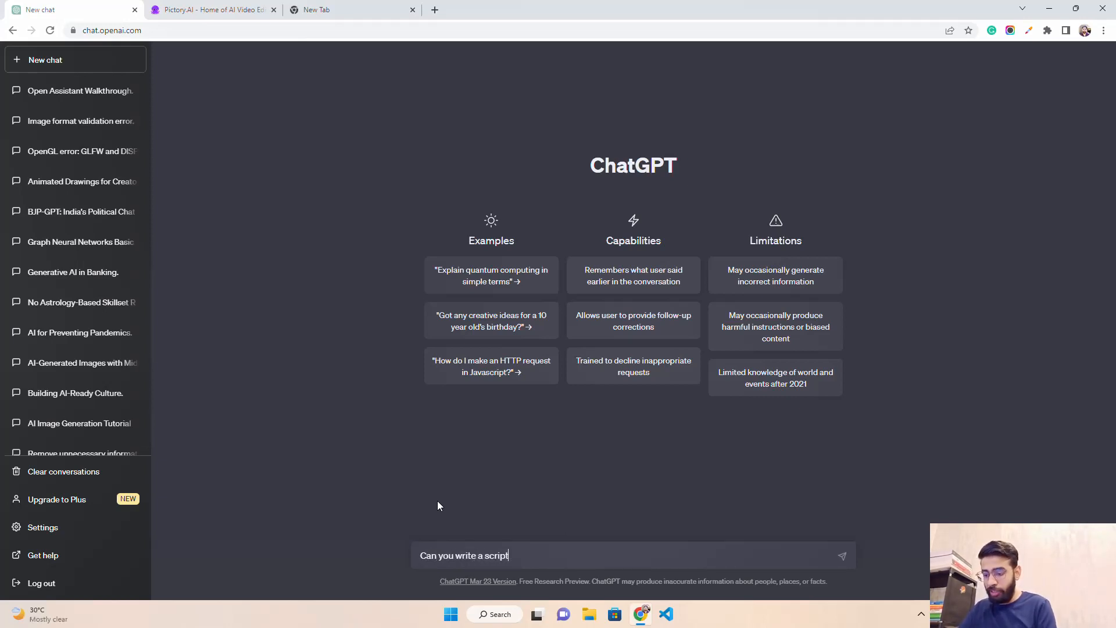
pyautogui.write(' for ')
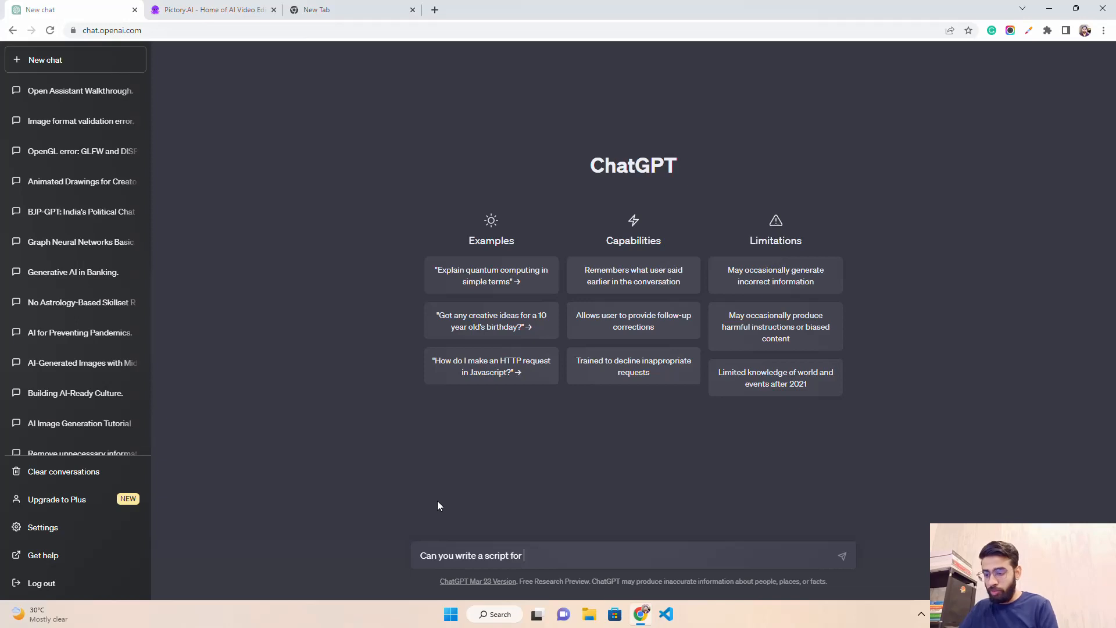
pyautogui.write('a vi')
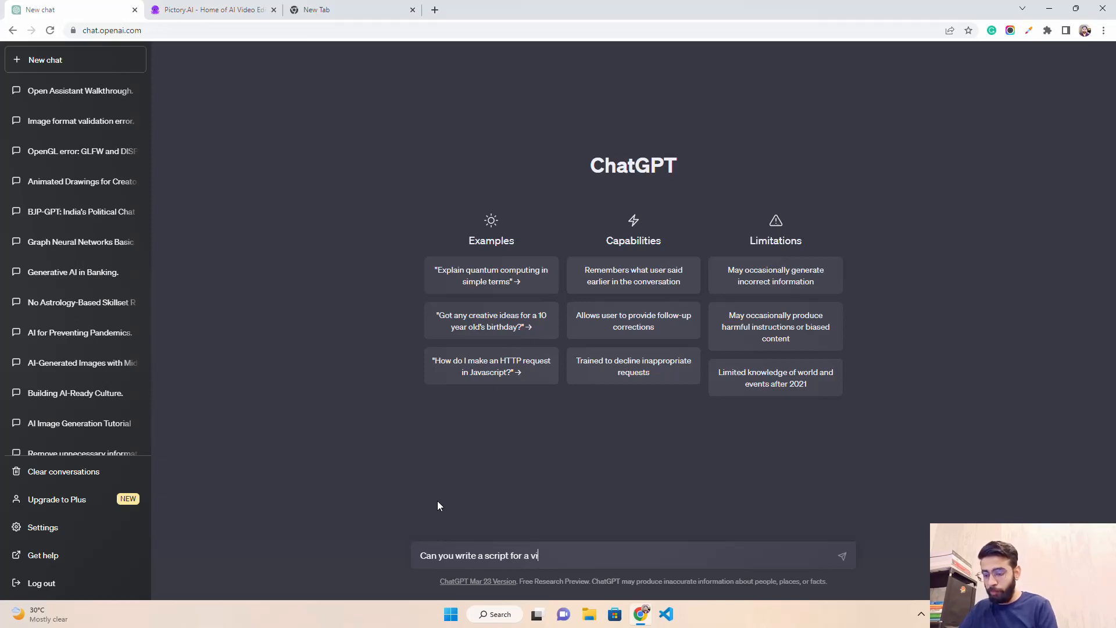
pyautogui.write('deo o')
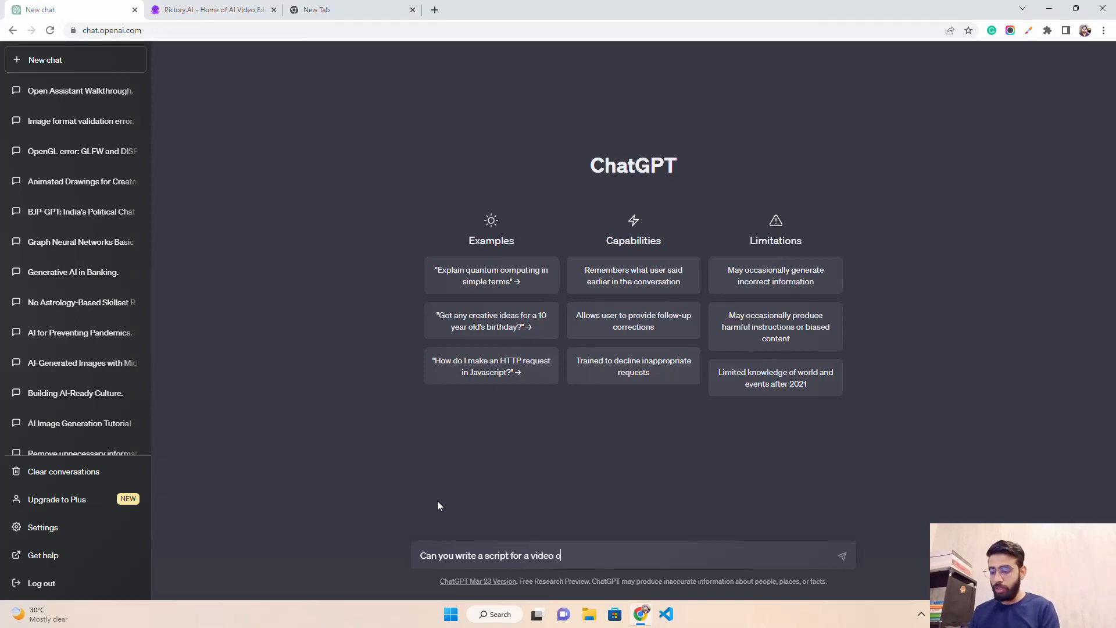
pyautogui.write('n the topic o')
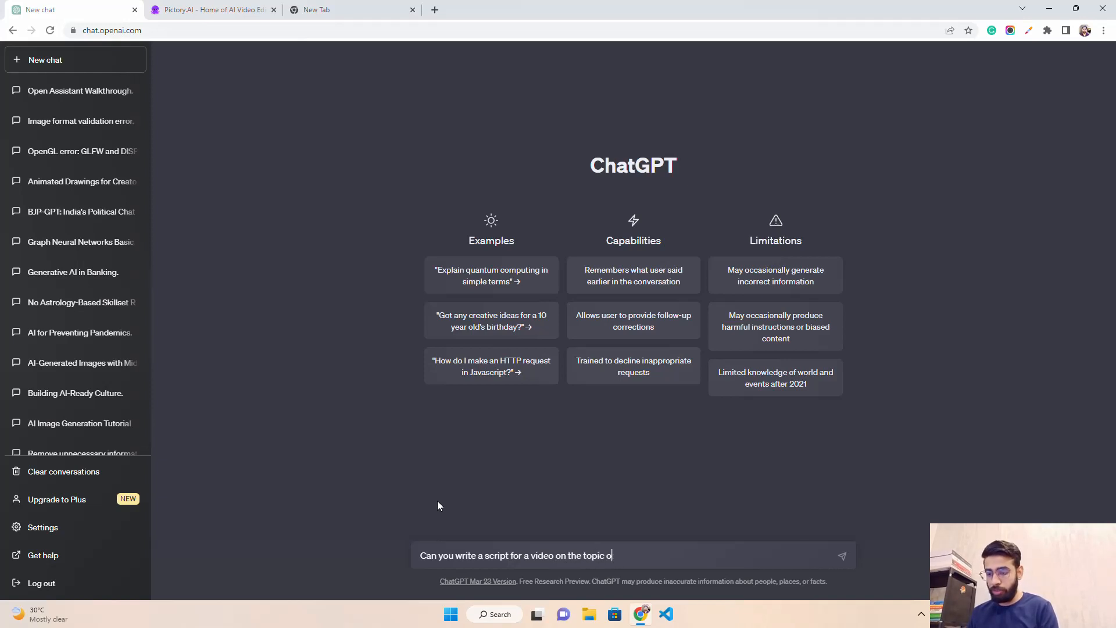
pyautogui.write('f "')
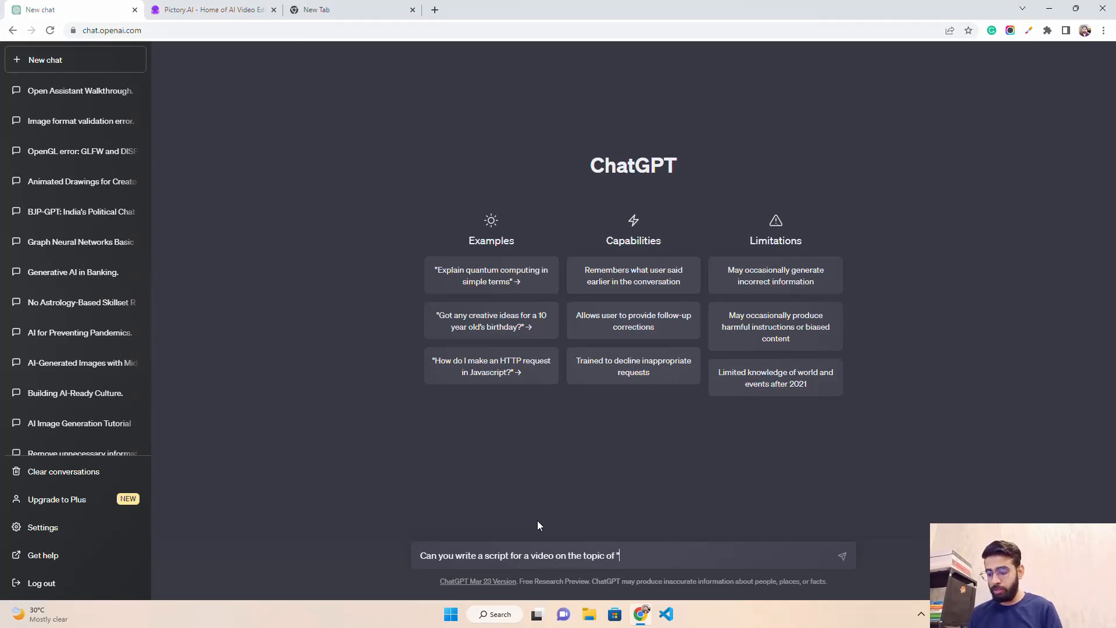
# Continue the message with the video topic "Impact of Generative AI on human lives"
pyautogui.write('Impact and')
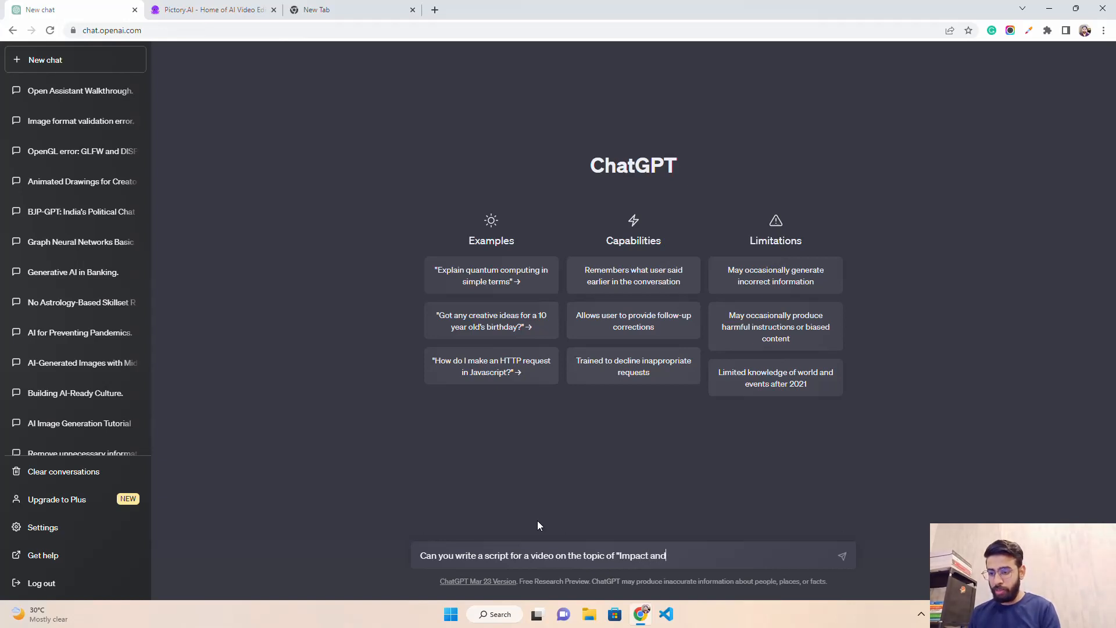
pyautogui.press('BackSpace')
pyautogui.press('BackSpace')
pyautogui.press('BackSpace')
pyautogui.write('of G')
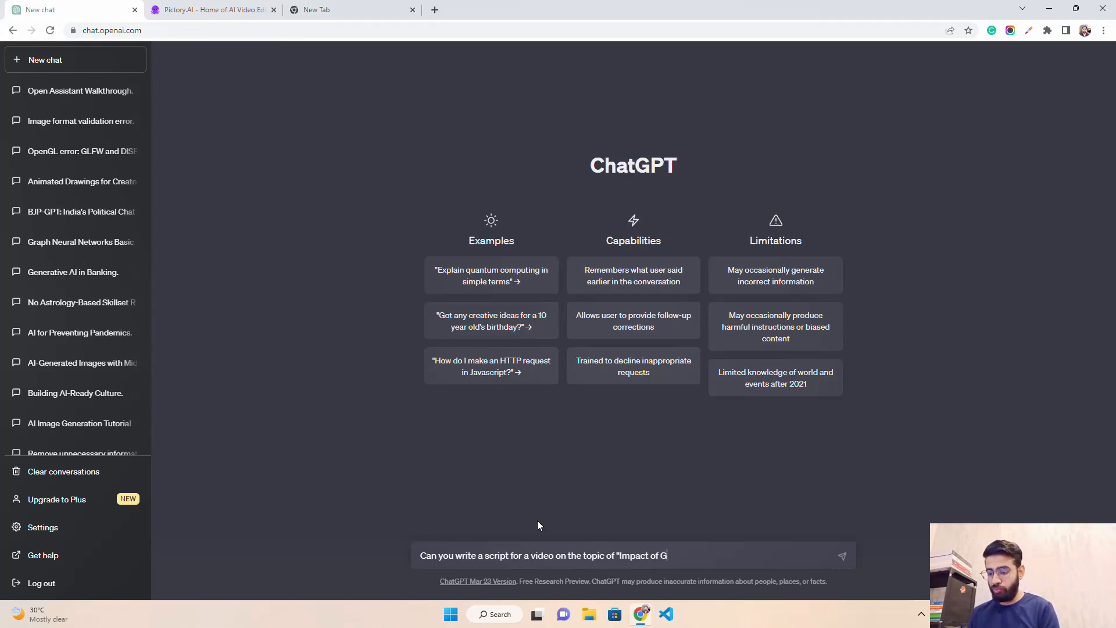
pyautogui.write('enerative ')
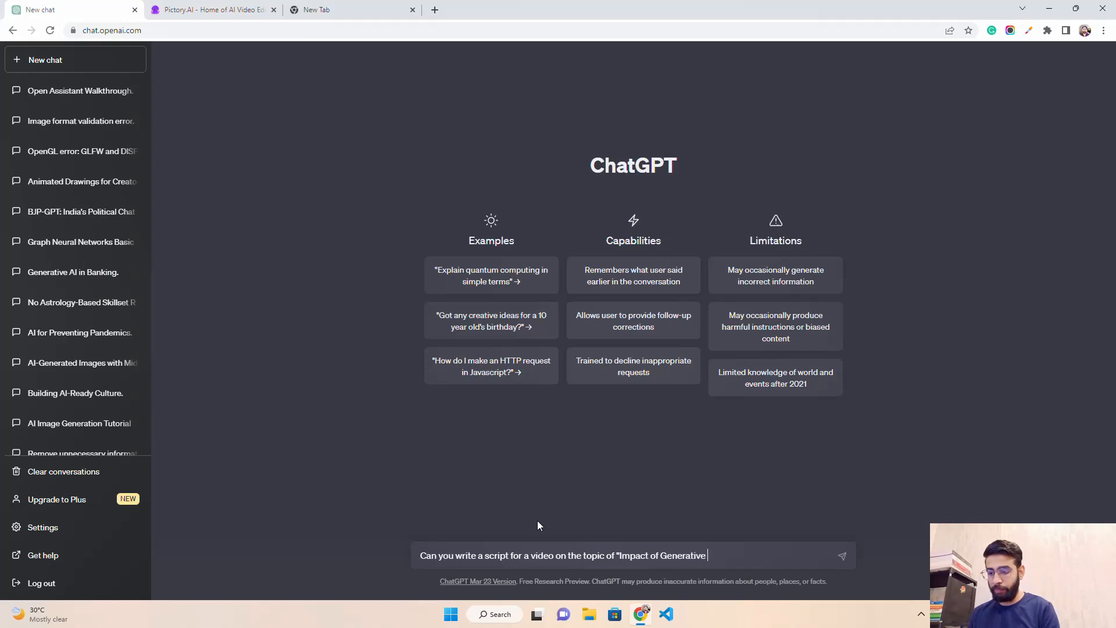
pyautogui.write('AI on ')
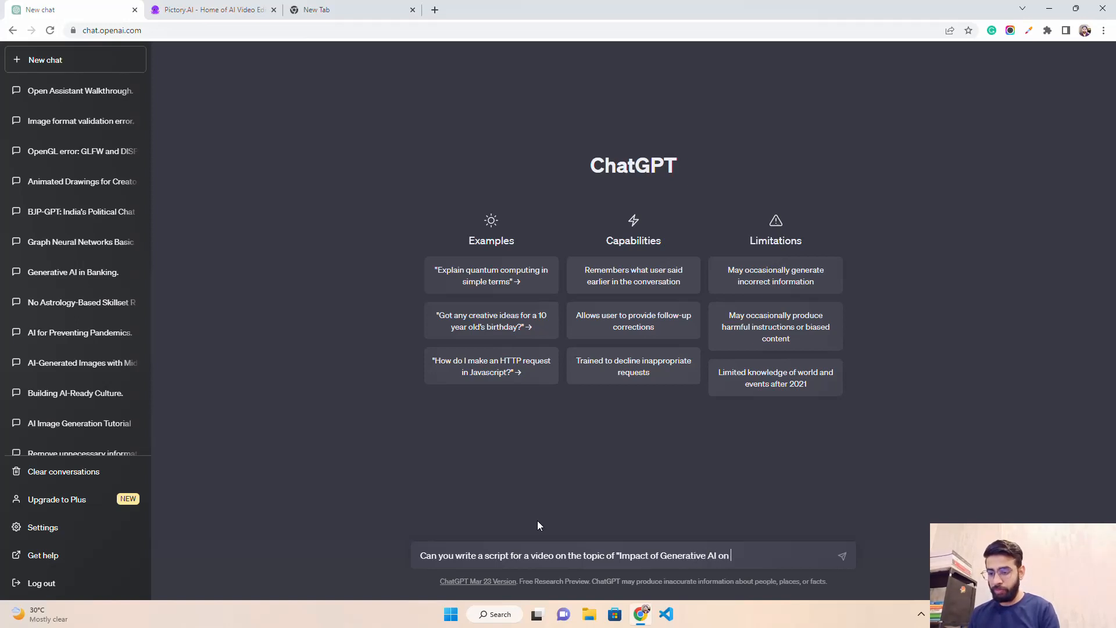
pyautogui.write('human li')
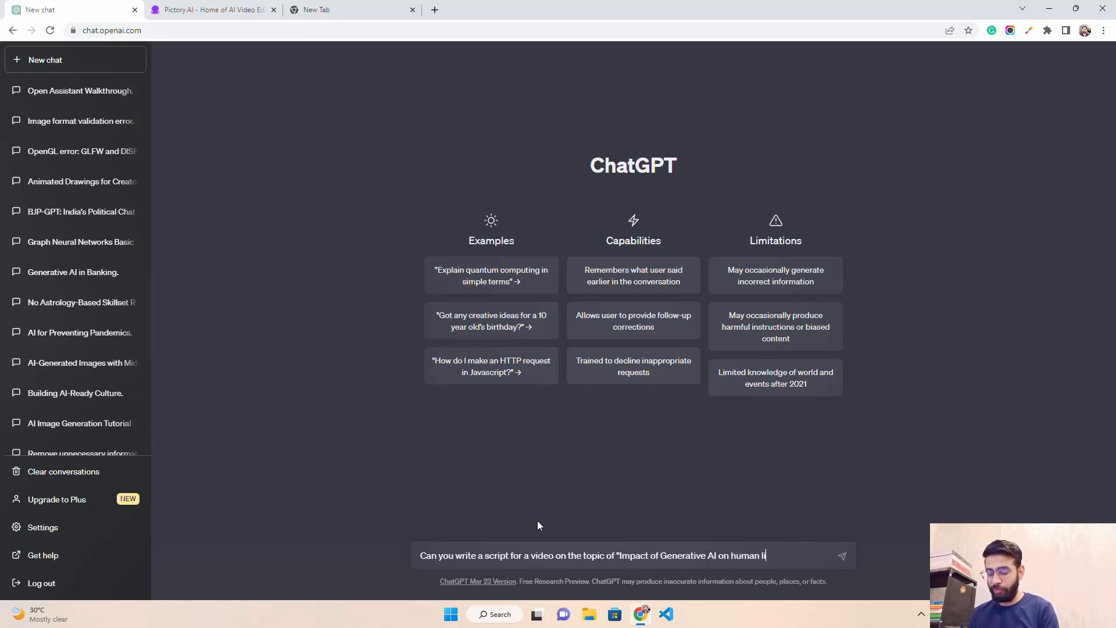
pyautogui.write('ves')
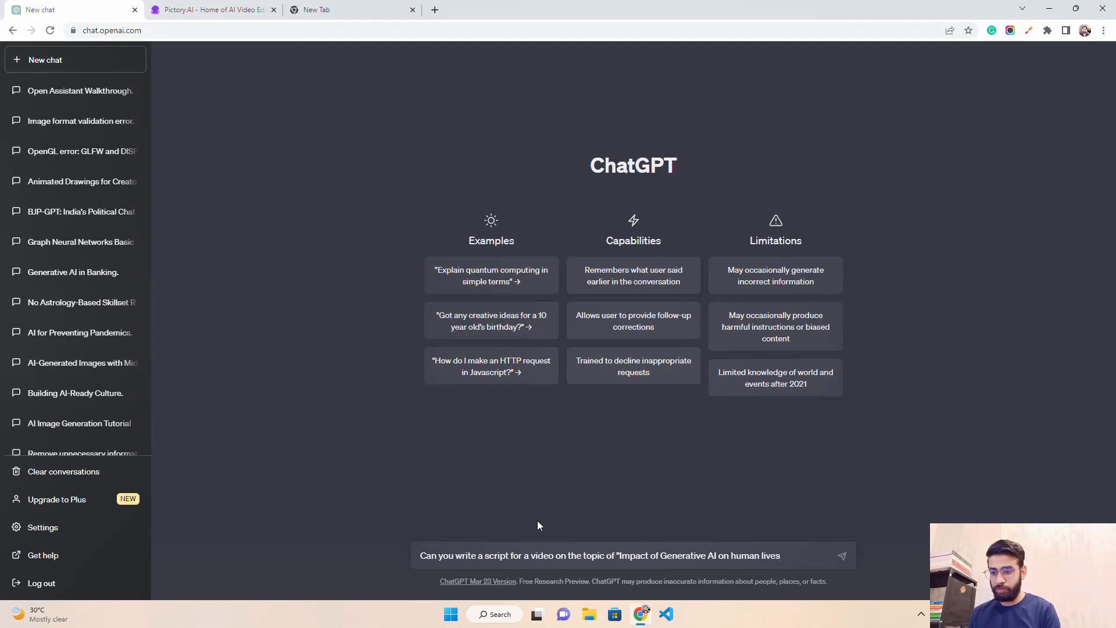
# Replace "on human lives" in the message with "in the development of Artificial General Intelligence"
pyautogui.press('BackSpace')
pyautogui.press('BackSpace')
pyautogui.press('BackSpace')
pyautogui.press('BackSpace')
pyautogui.press('BackSpace')
pyautogui.press('BackSpace')
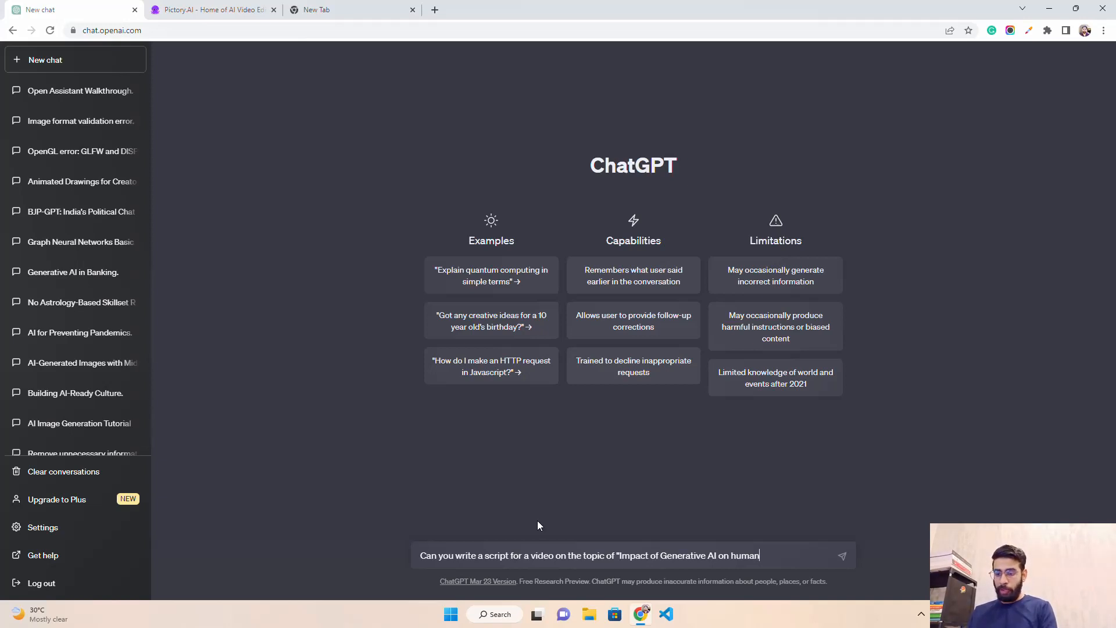
pyautogui.press('BackSpace')
pyautogui.press('BackSpace')
pyautogui.press('BackSpace')
pyautogui.press('BackSpace')
pyautogui.press('BackSpace')
pyautogui.press('BackSpace')
pyautogui.press('BackSpace')
pyautogui.press('BackSpace')
pyautogui.write('in')
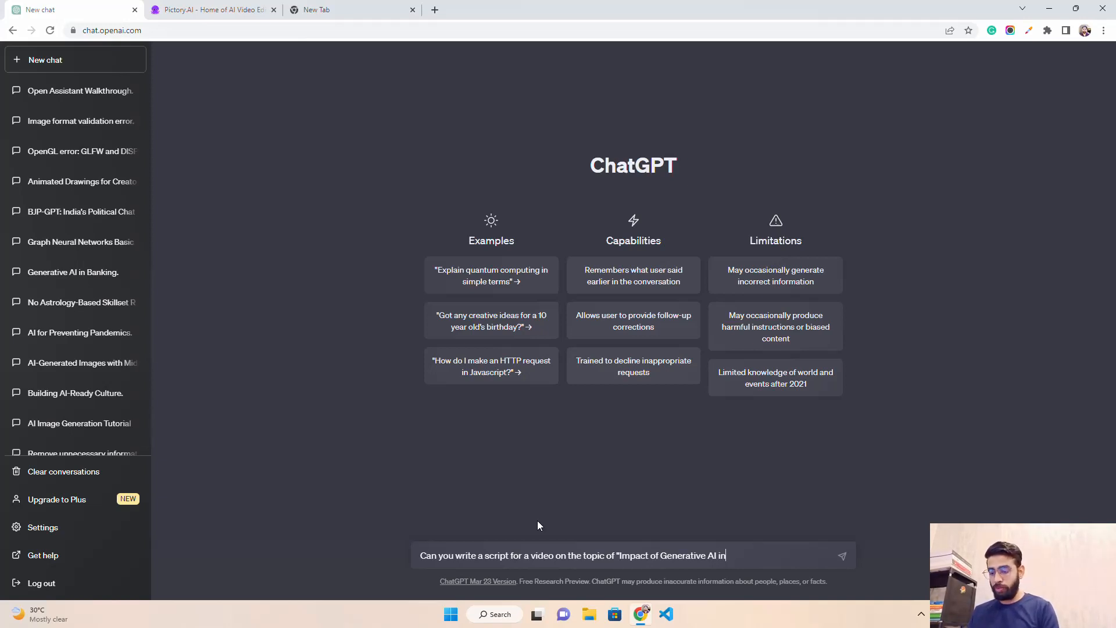
pyautogui.write(' the de')
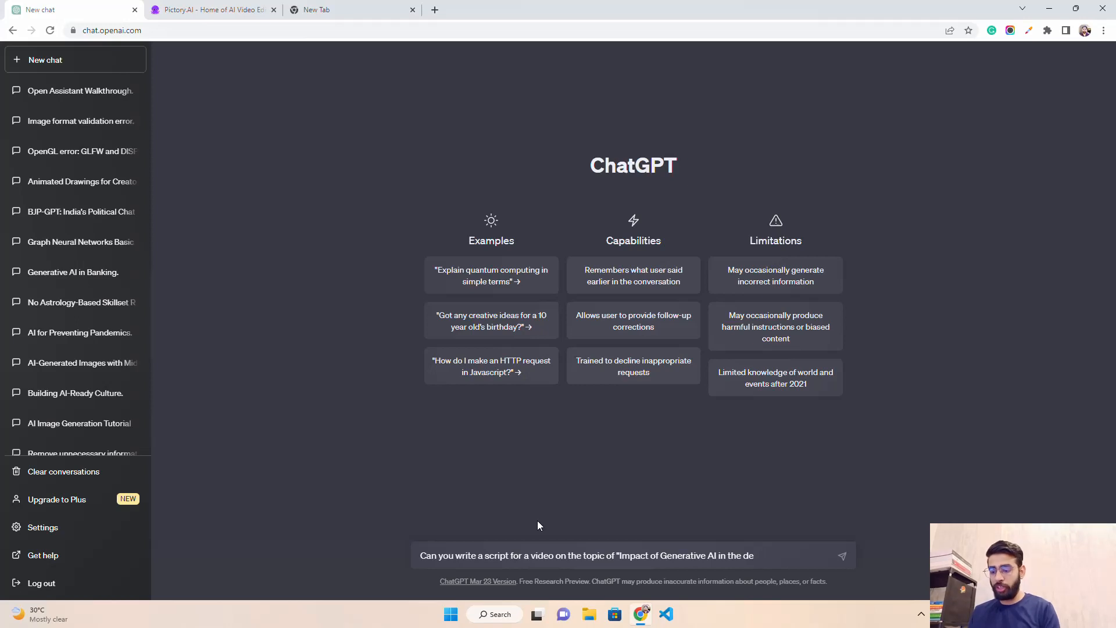
pyautogui.write('vekop')
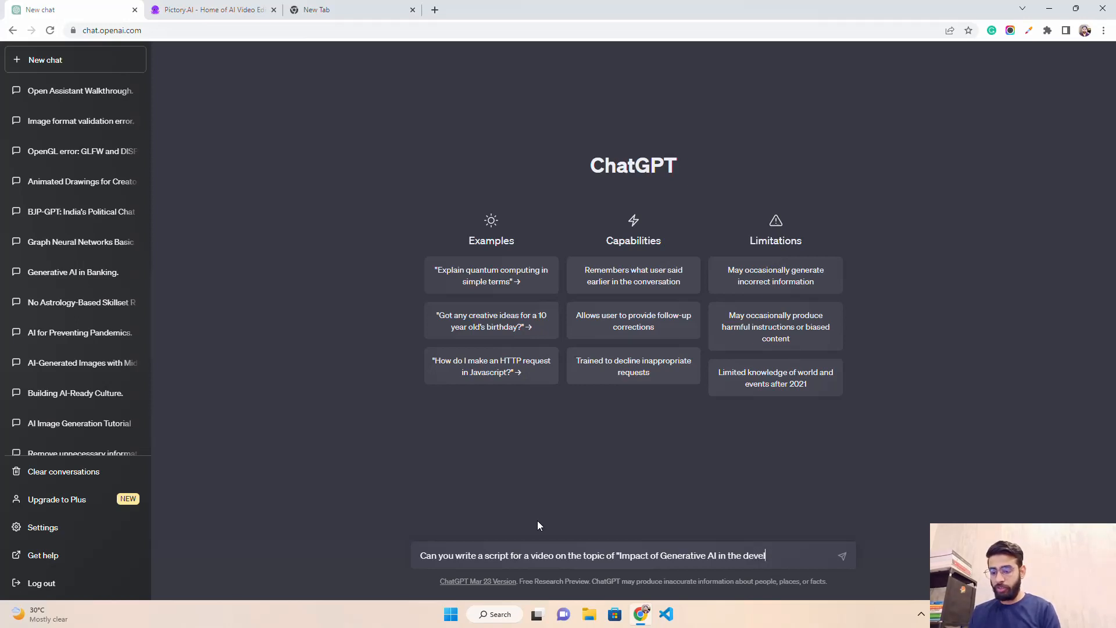
pyautogui.write('opment of')
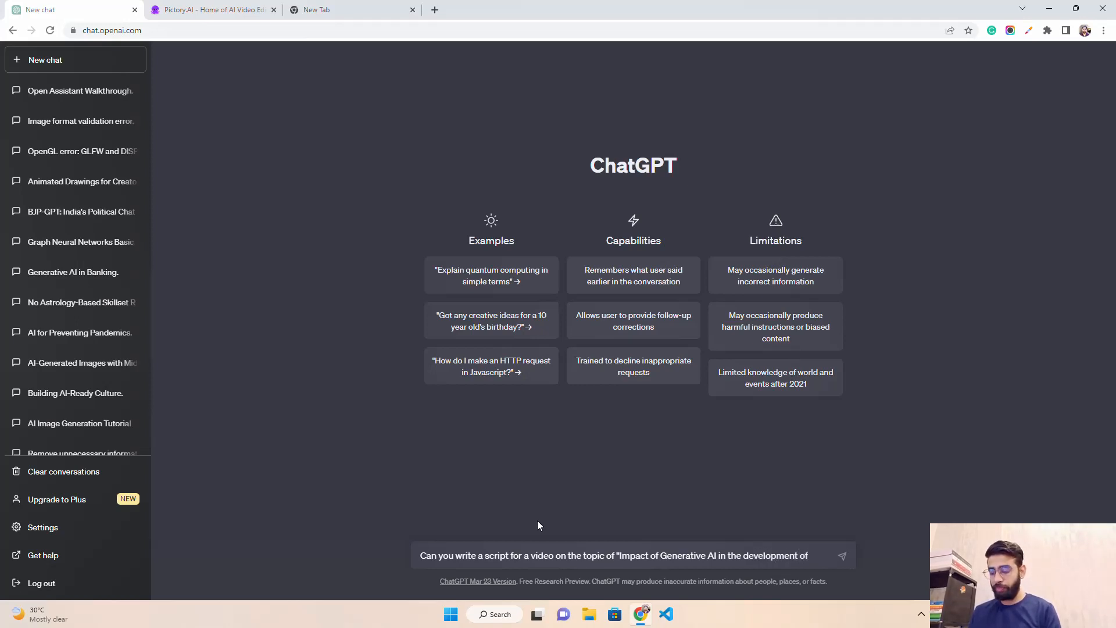
pyautogui.write(' Artificial')
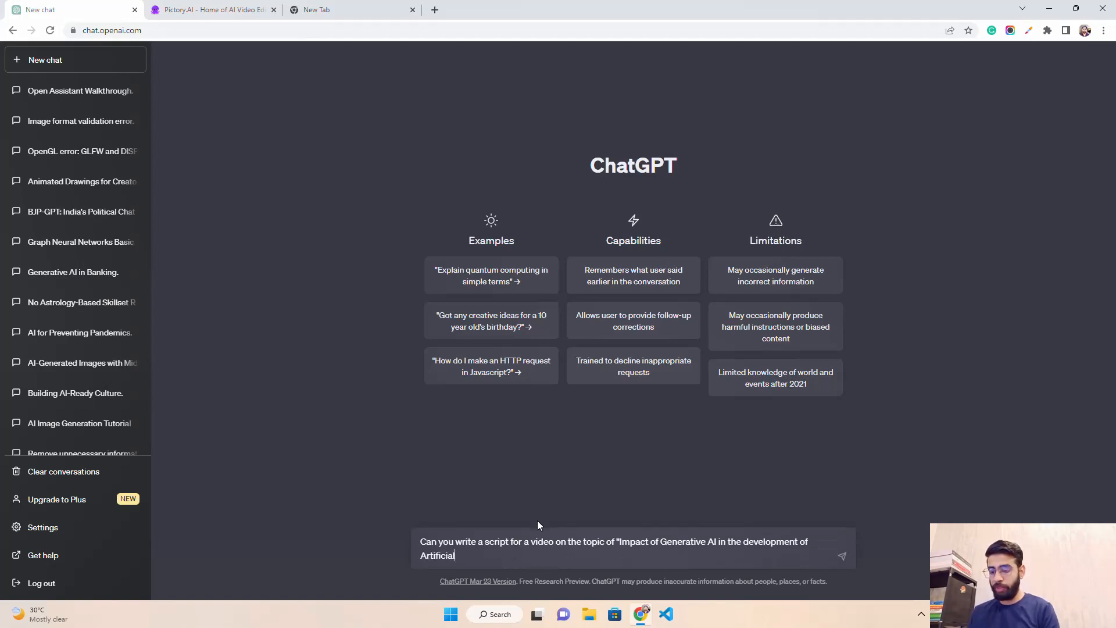
pyautogui.write(' General ')
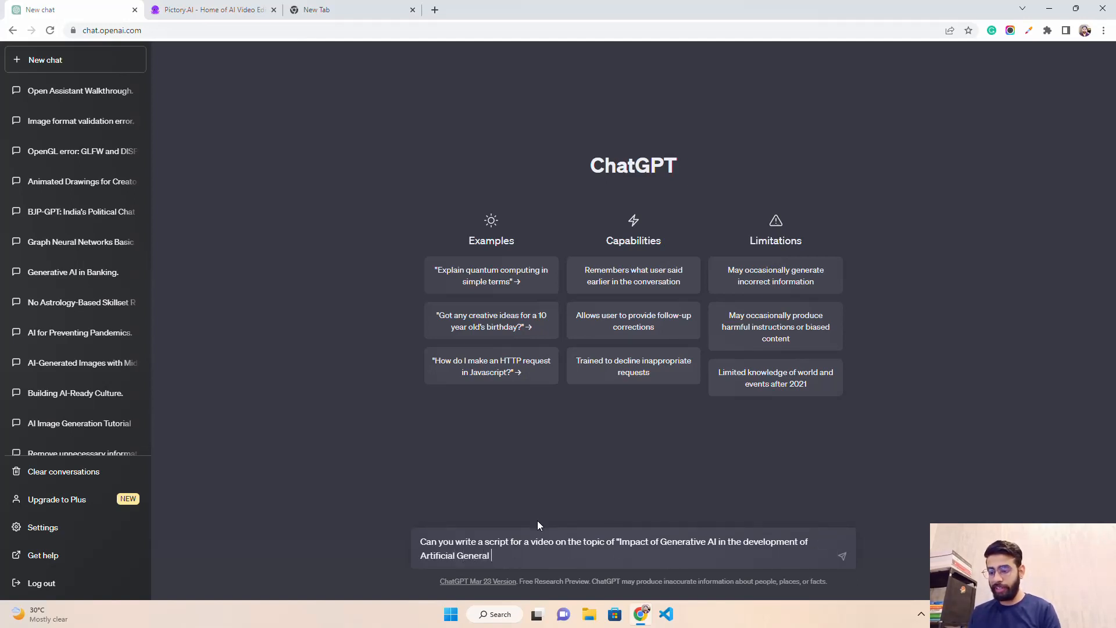
pyautogui.write('Intelligence')
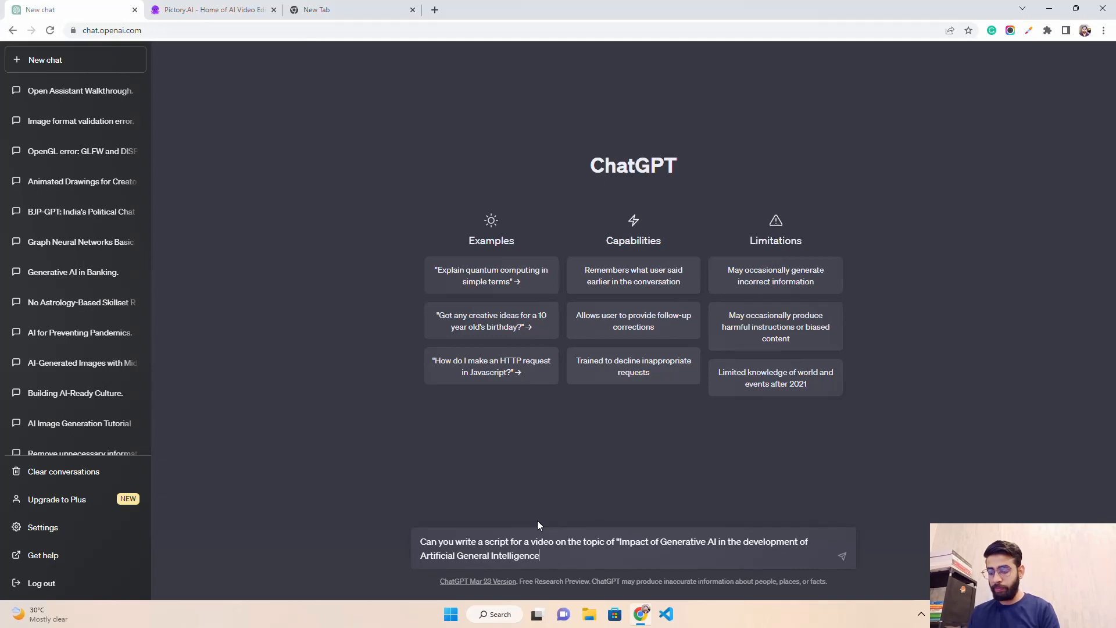
# Extend the topic in the message with "and how it can impact the society?"
pyautogui.write(' and how it ')
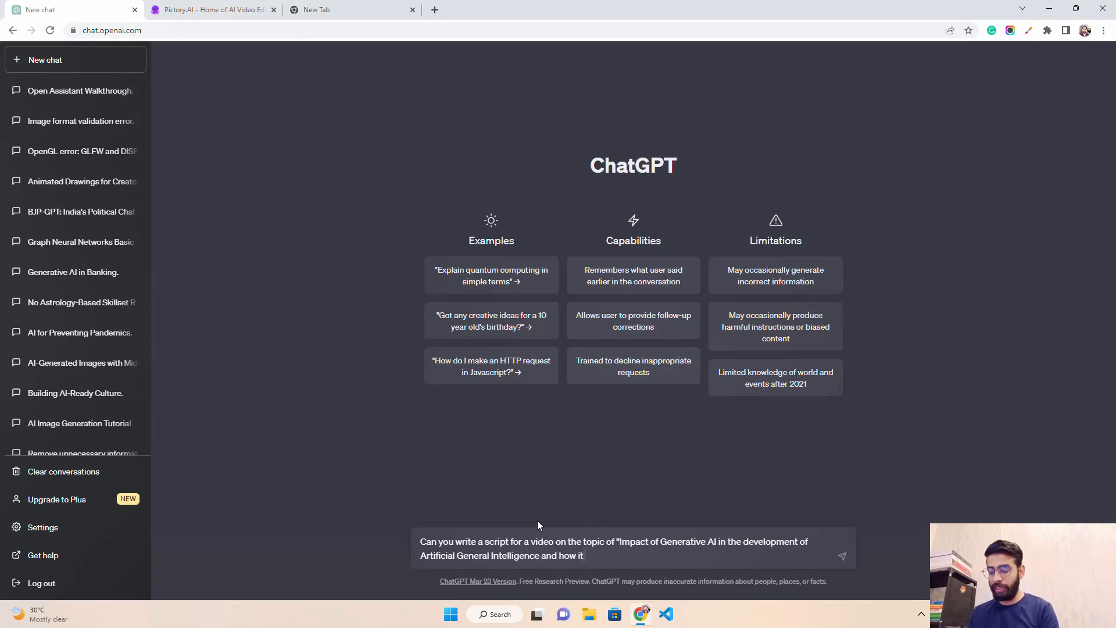
pyautogui.write('can imp')
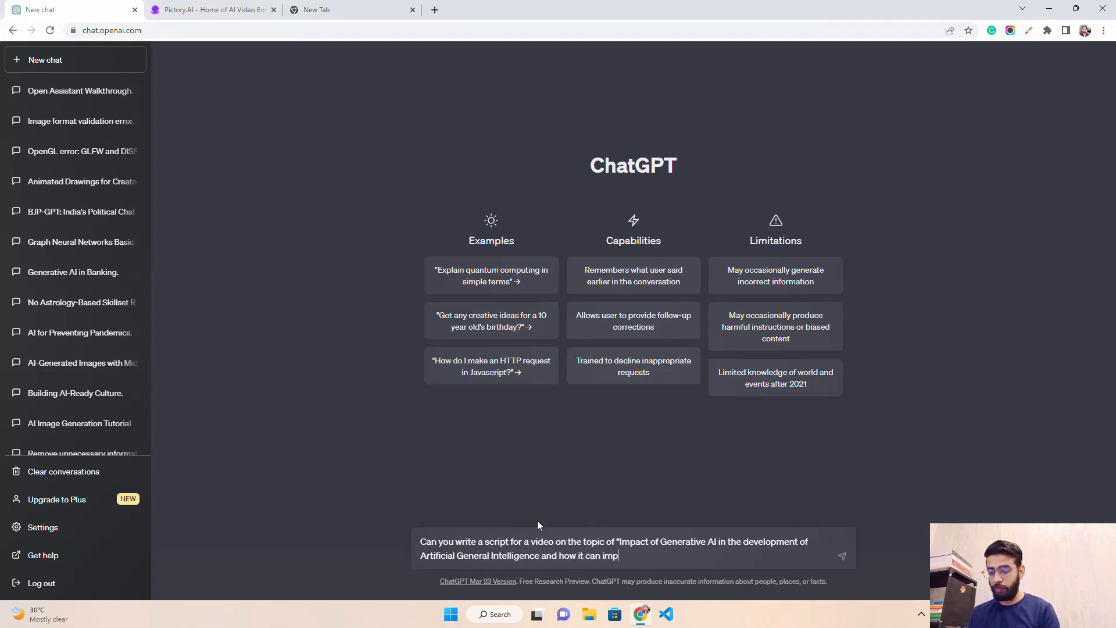
pyautogui.write('act the society?')
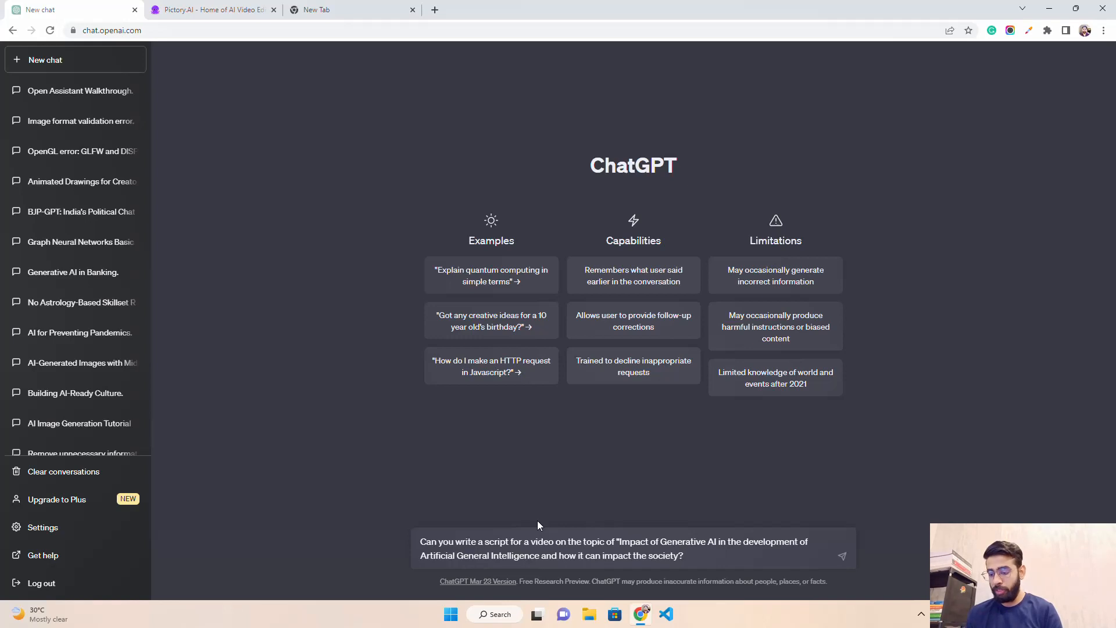
# Add to the message: "The video is going to be maximum of 90 seconds so please generate the script accordingly."
pyautogui.write('The')
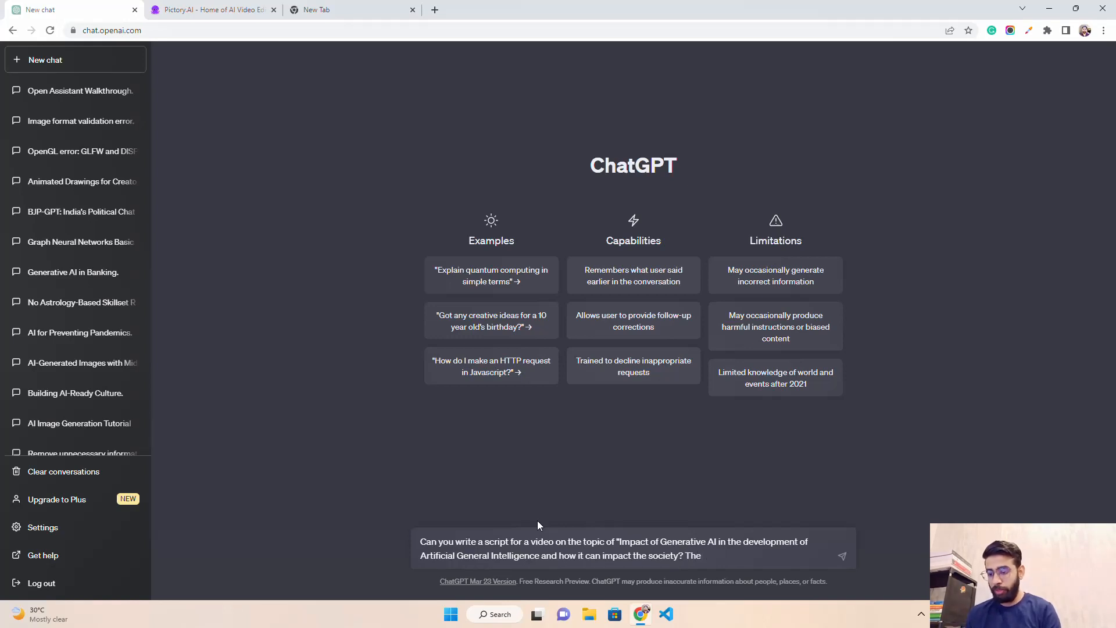
pyautogui.write(' video is g')
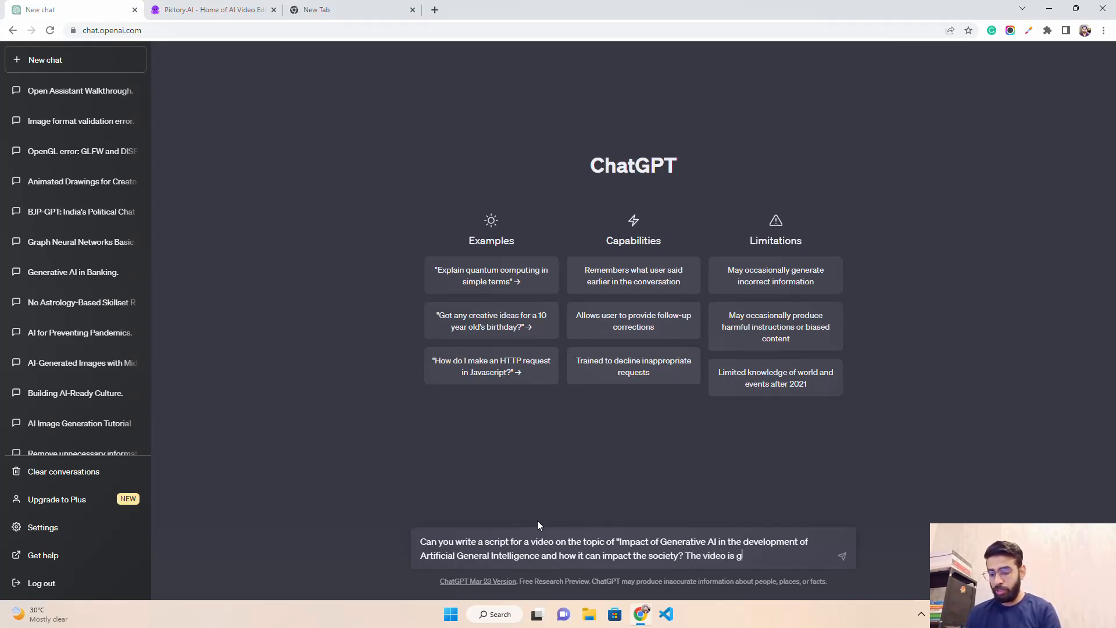
pyautogui.write('oing to be maxi')
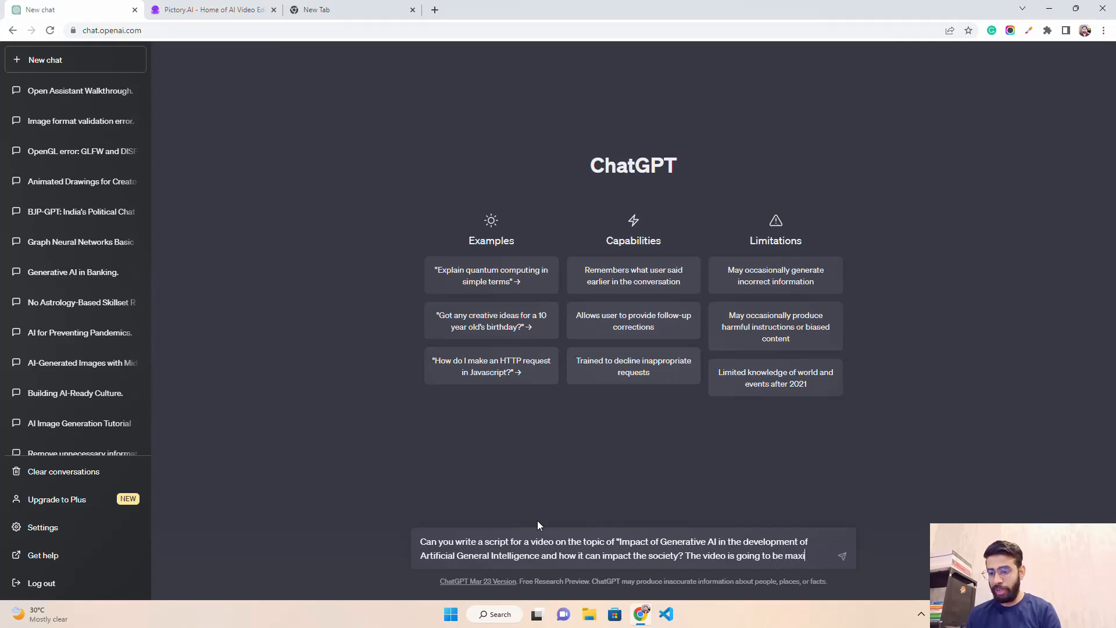
pyautogui.write('mum of 90 seconds so')
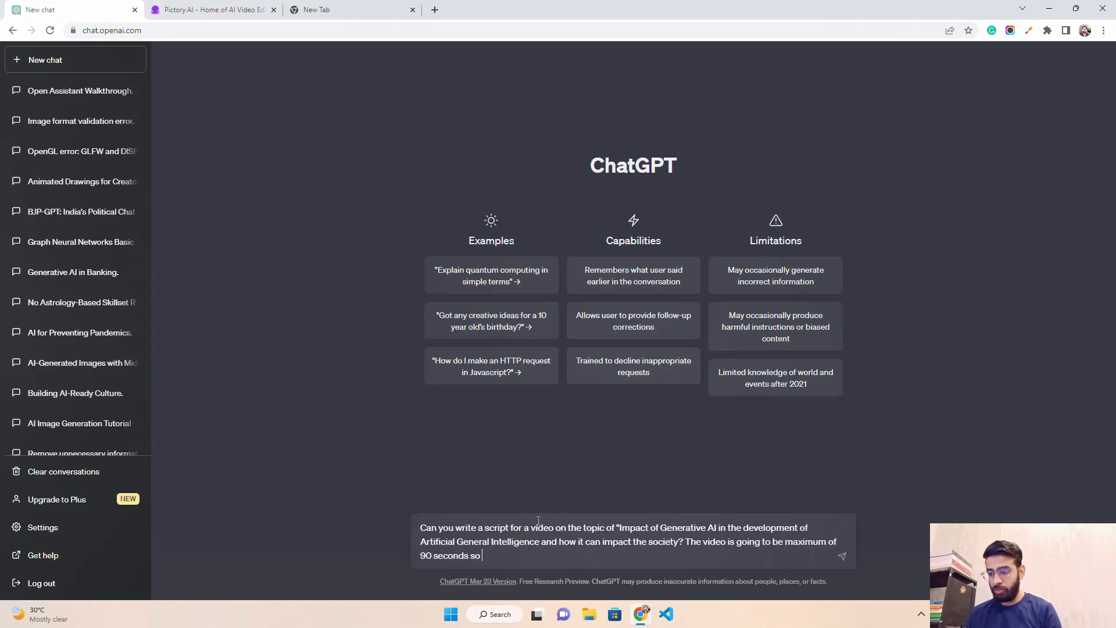
pyautogui.write(' please')
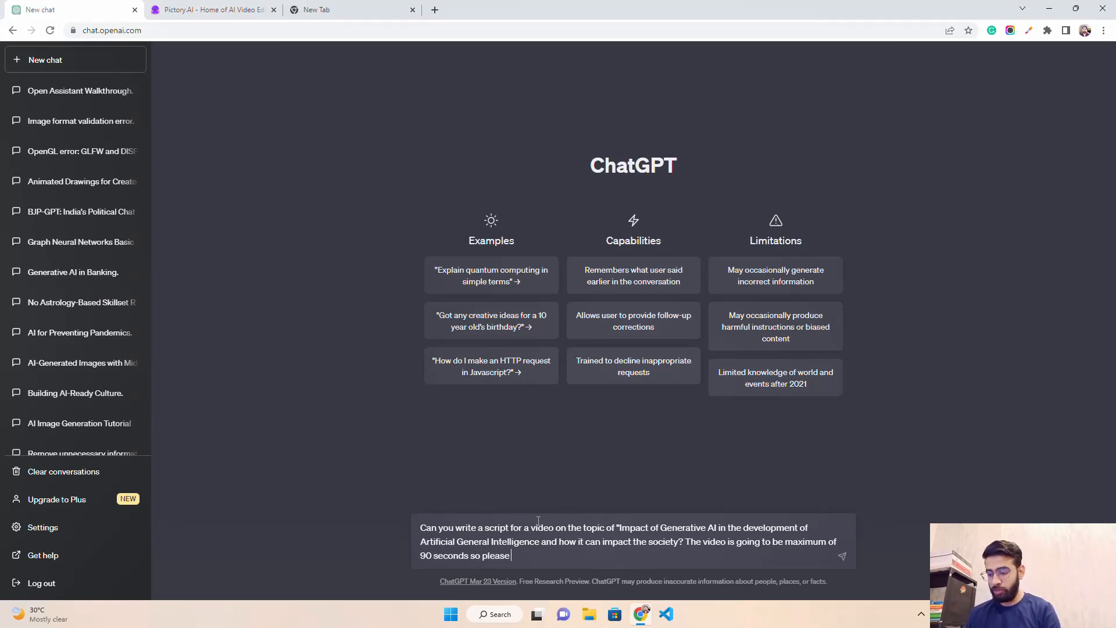
pyautogui.write(' generate the ')
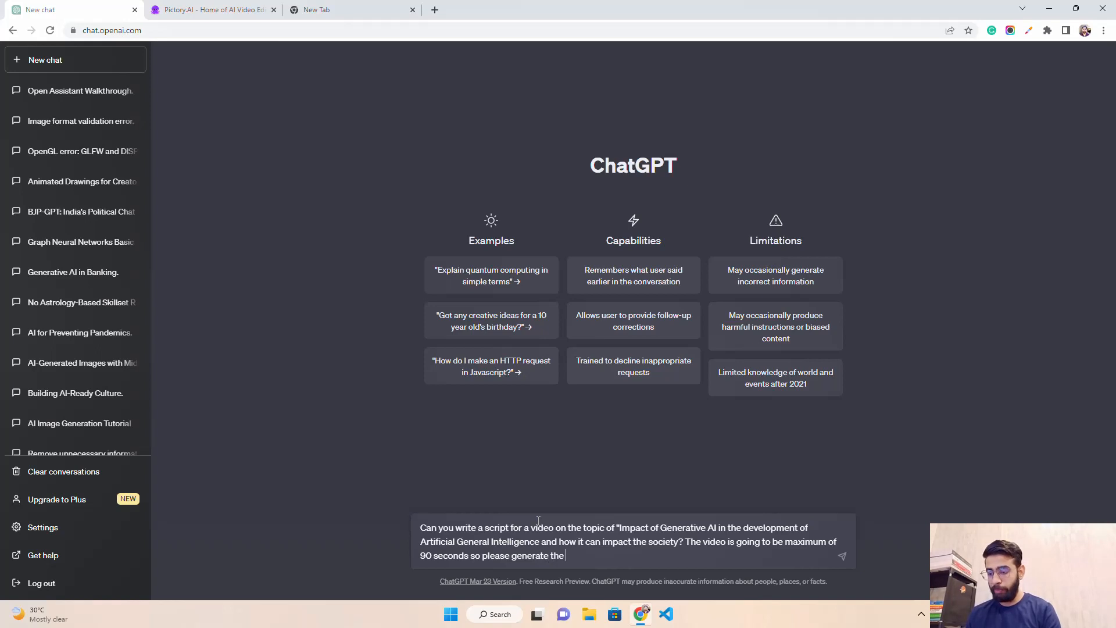
pyautogui.write('script accordingly. Do')
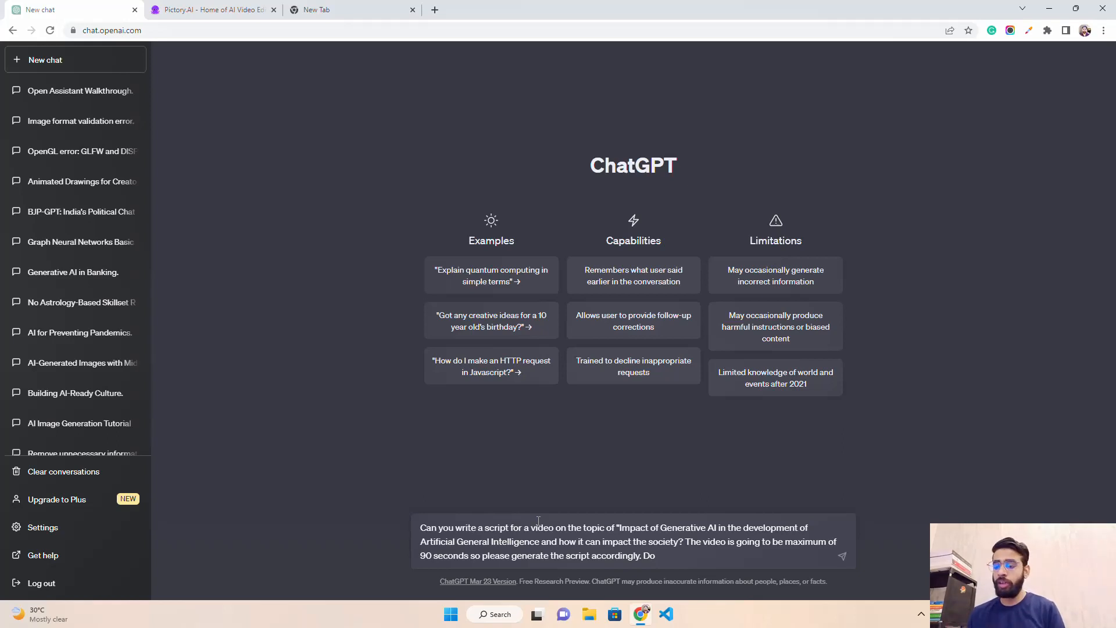
# Continue the message with a request to "Do include industries like healthcare, telecom," and financial services
pyautogui.write('include')
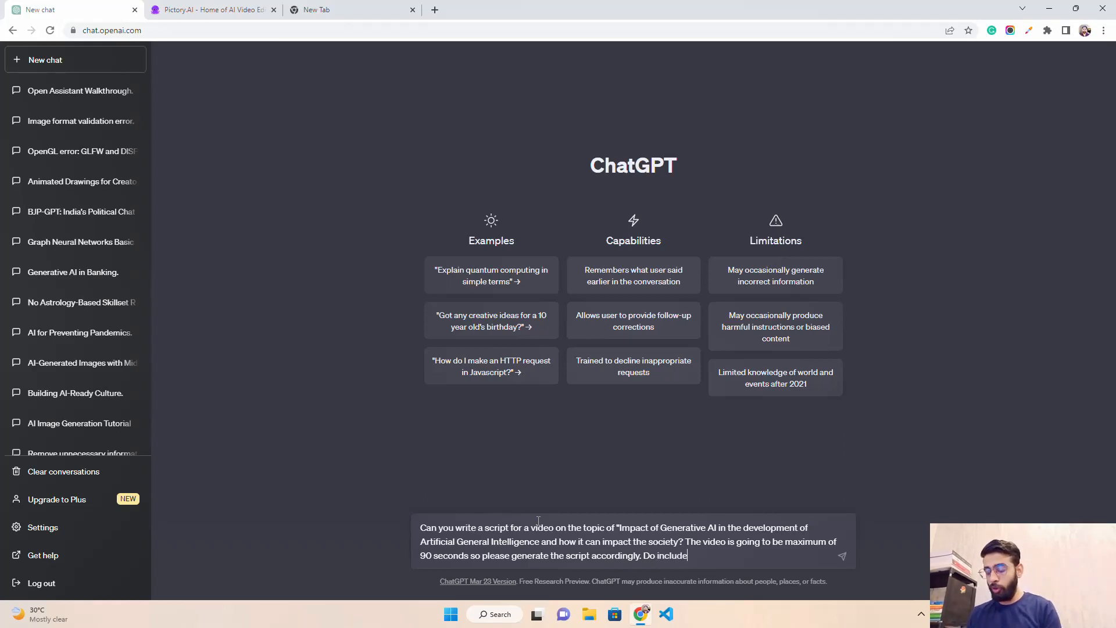
pyautogui.write(' industrie')
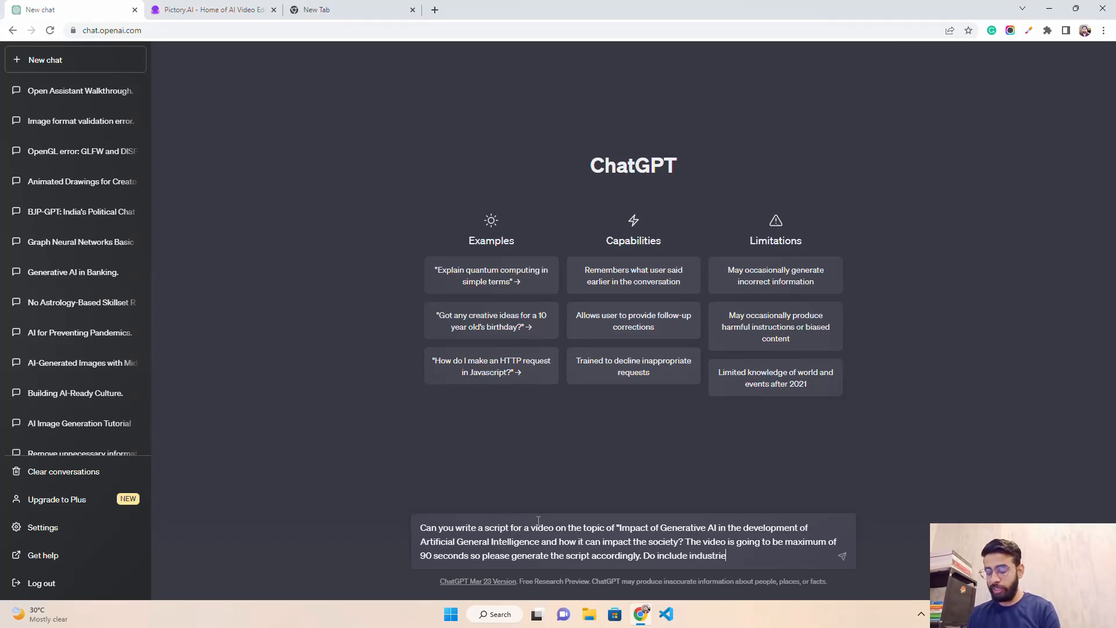
pyautogui.write('s like healt')
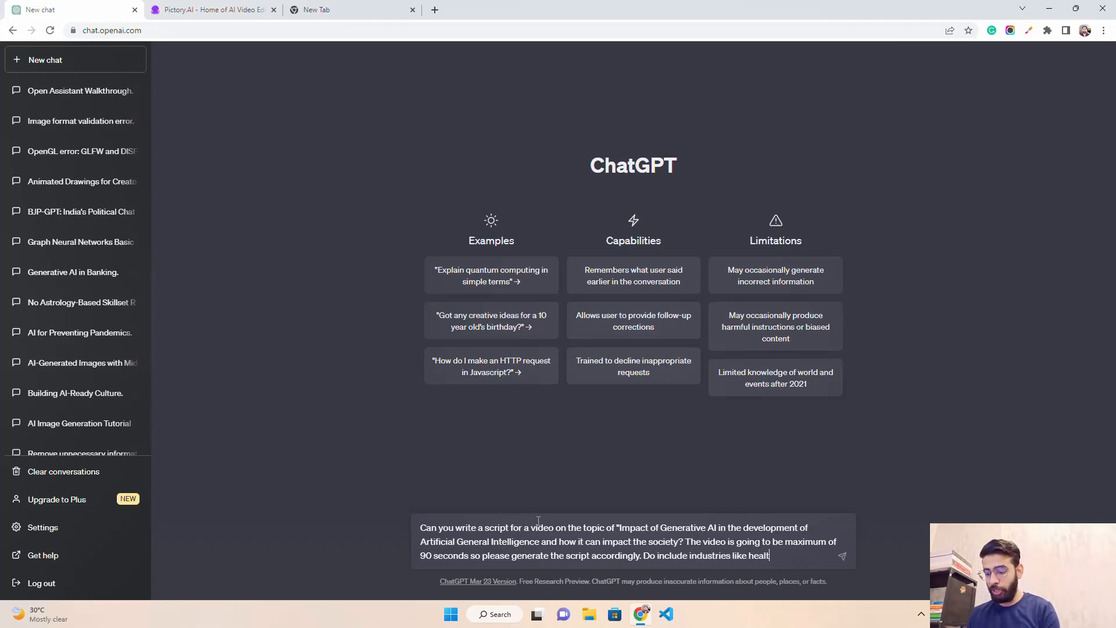
pyautogui.write('hcare,')
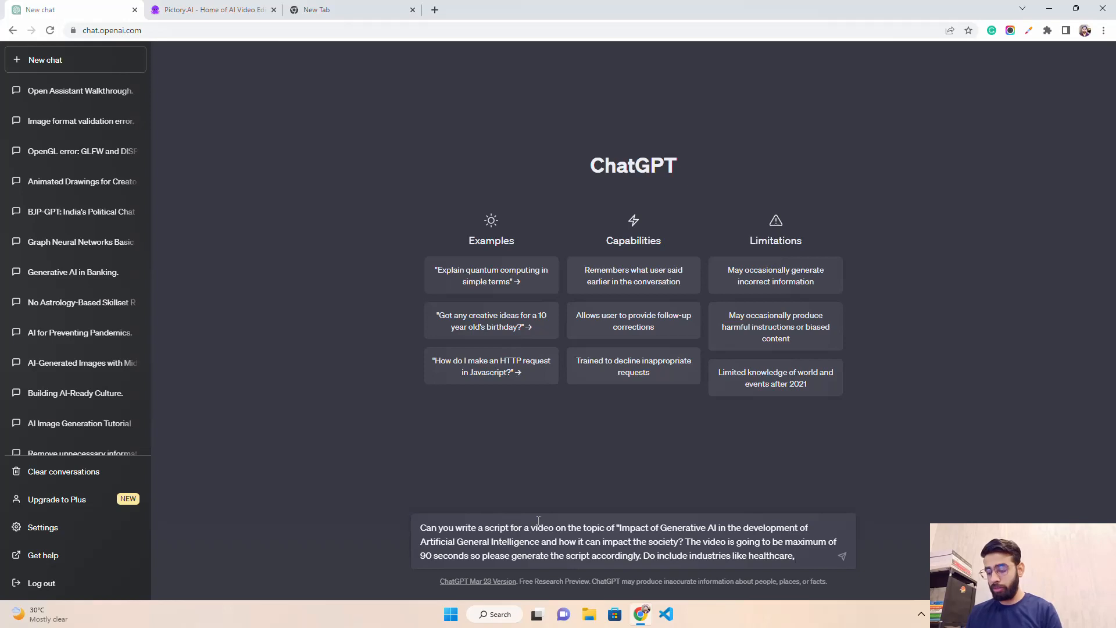
pyautogui.write('telecom,')
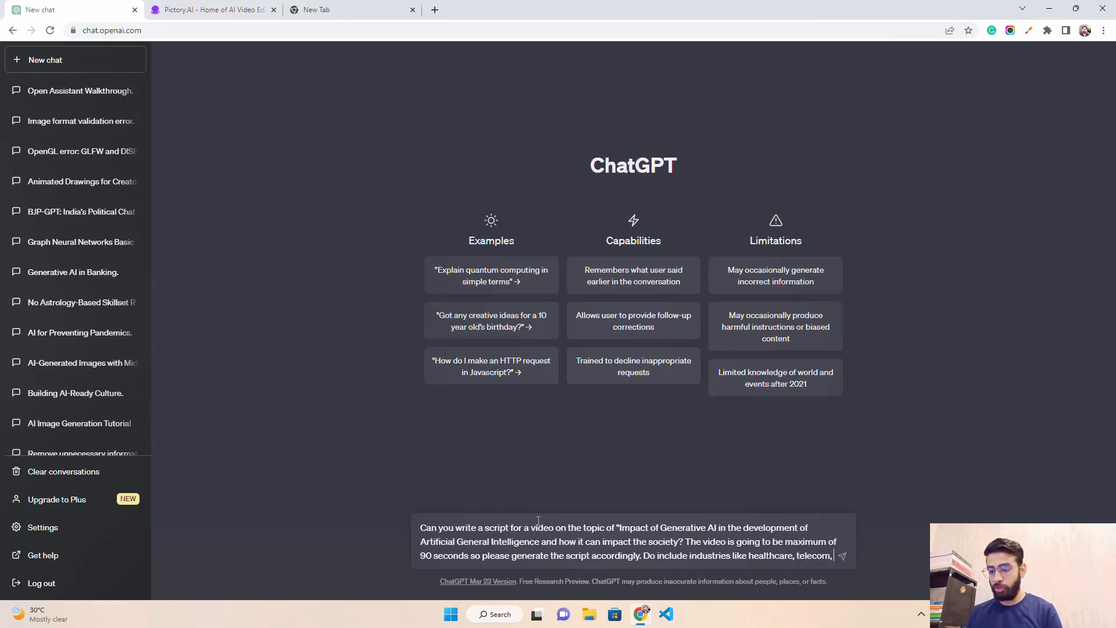
pyautogui.write(' fina')
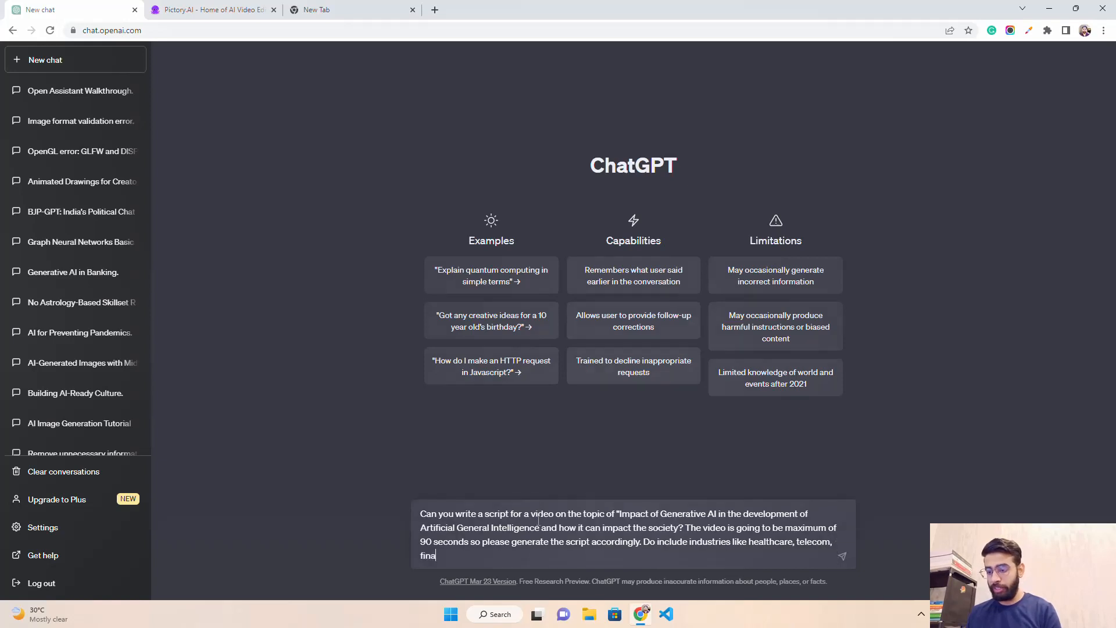
pyautogui.write('ncial srvic')
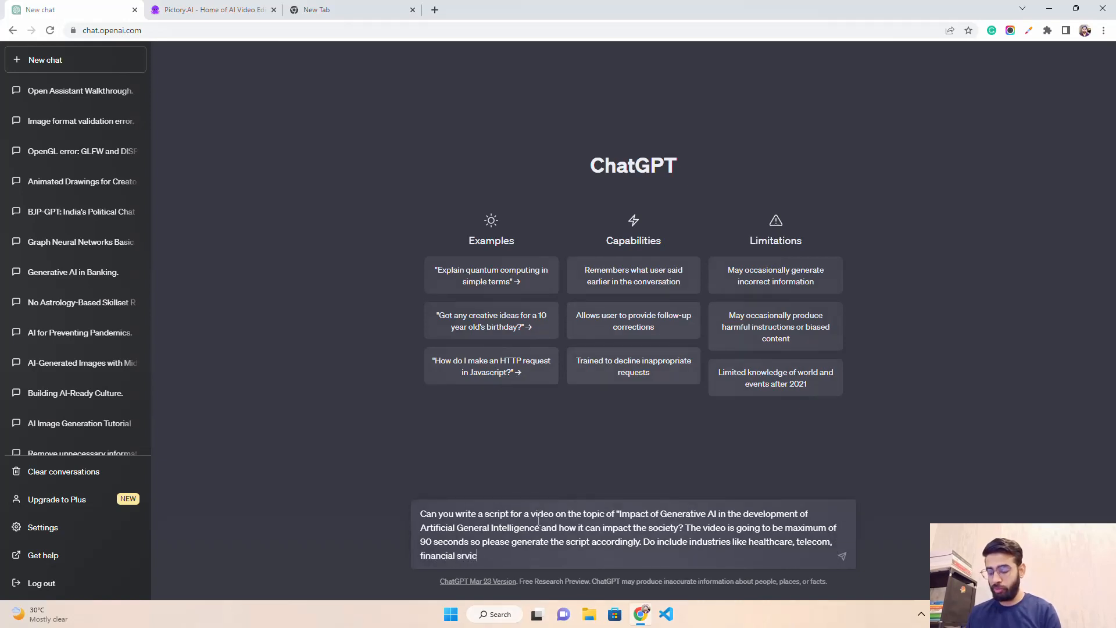
pyautogui.write('es, e')
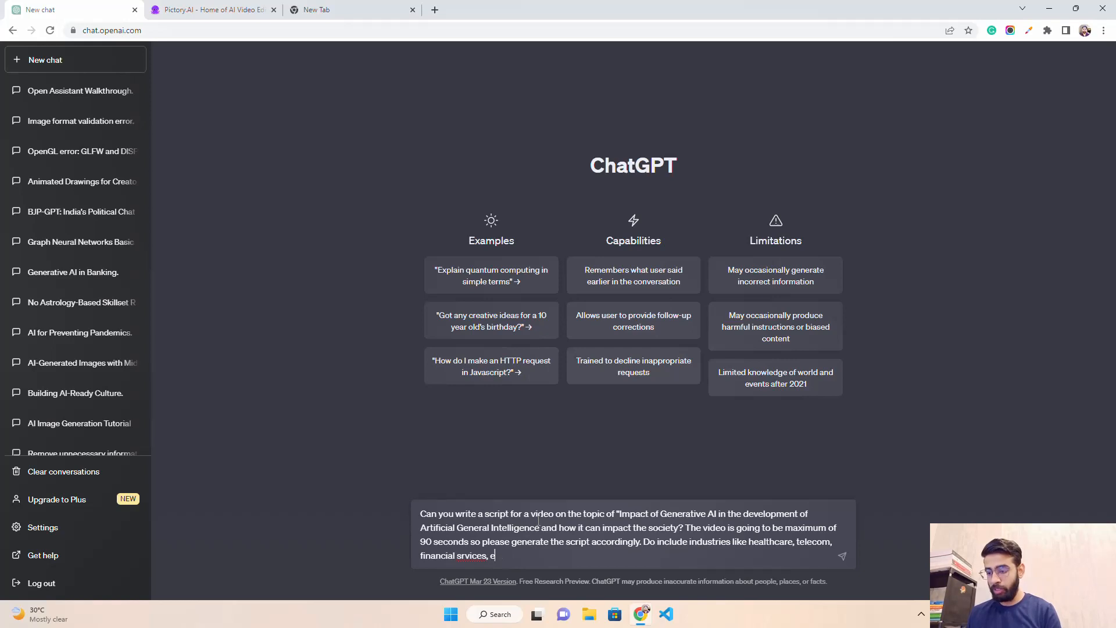
# Correct the misspelled word to "services", finish the industry list with "etc." and send the message
pyautogui.press('BackSpace')
pyautogui.press('BackSpace')
pyautogui.press('BackSpace')
pyautogui.press('BackSpace')
pyautogui.press('BackSpace')
pyautogui.press('BackSpace')
pyautogui.press('BackSpace')
pyautogui.press('BackSpace')
pyautogui.press('BackSpace')
pyautogui.write('ervic')
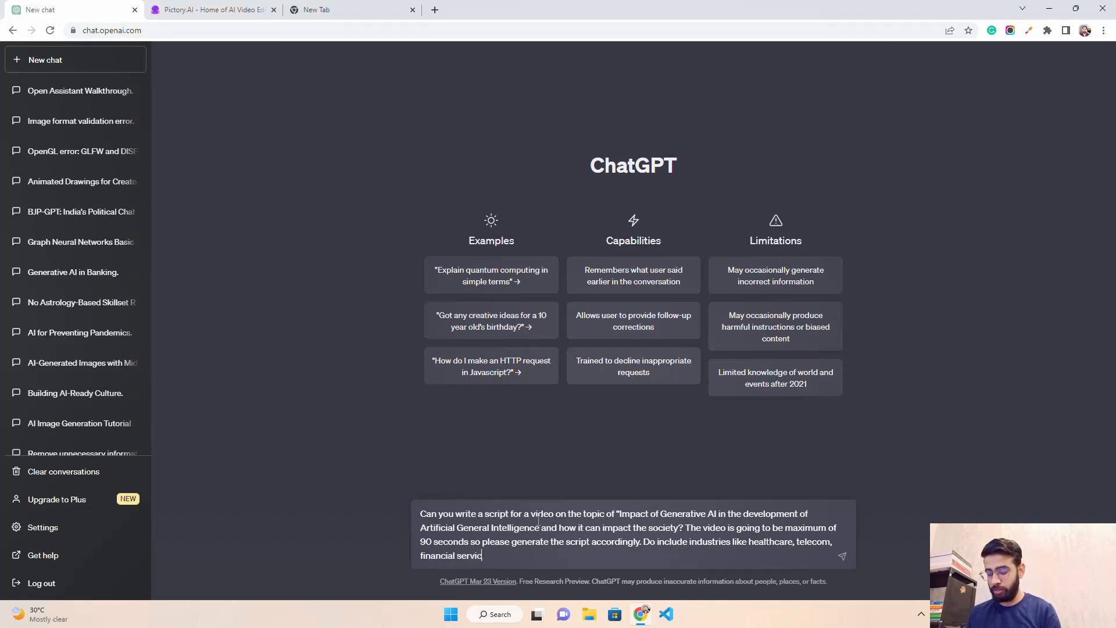
pyautogui.write('es, etc')
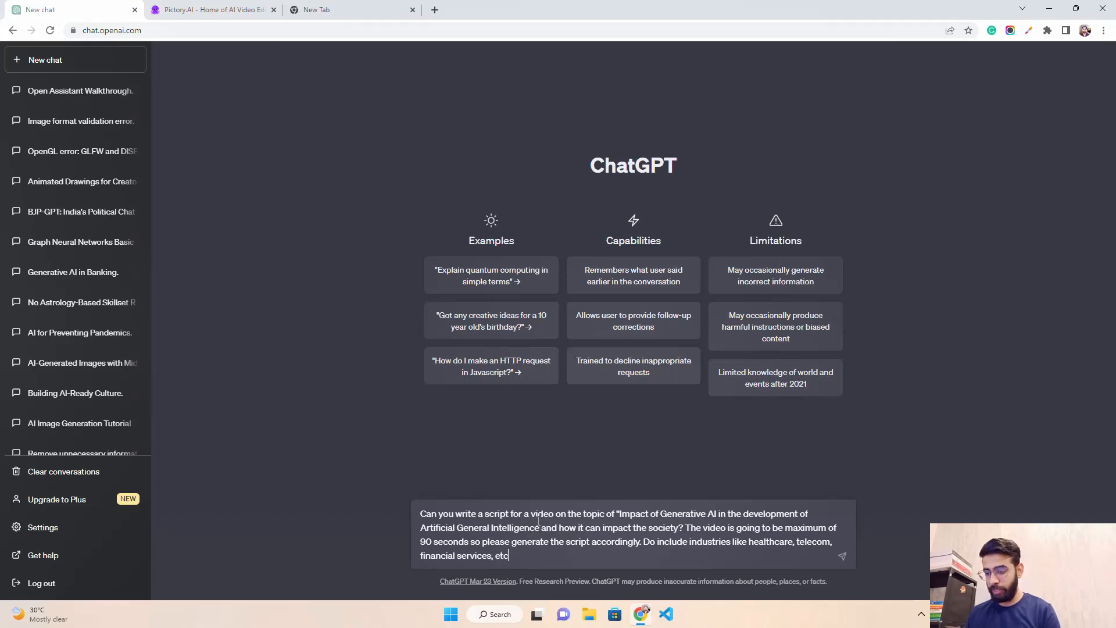
pyautogui.write('.')
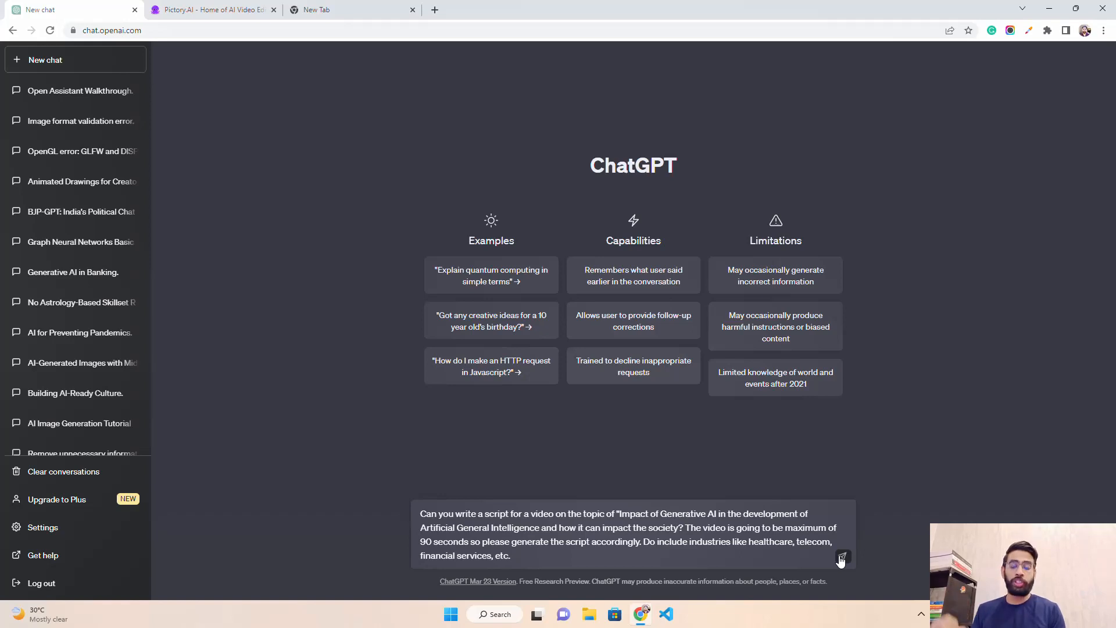
pyautogui.click(842, 558)
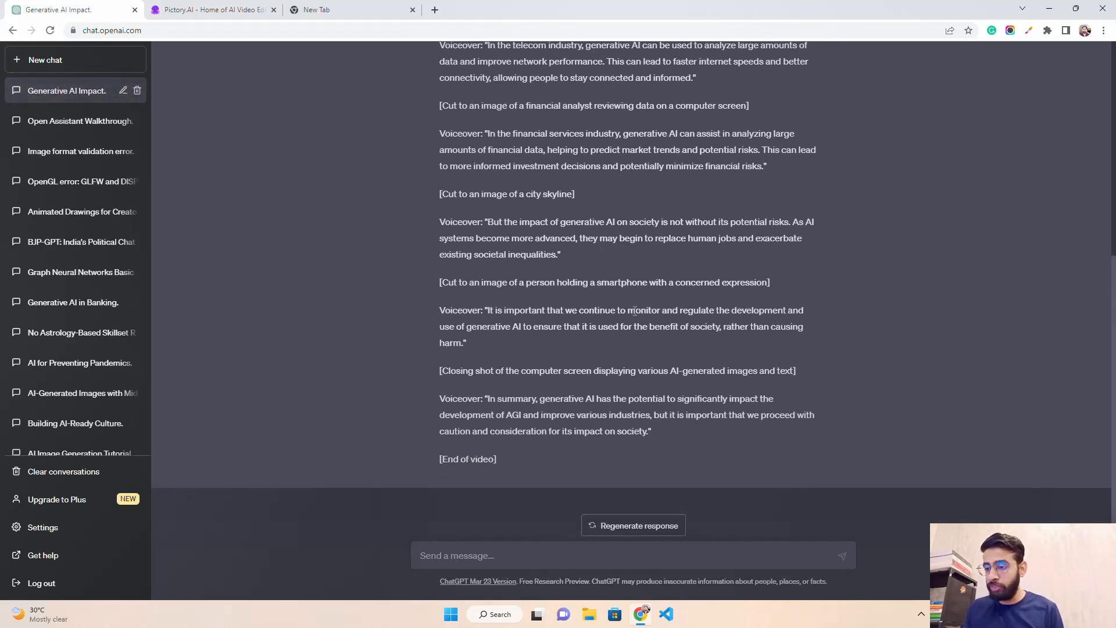
pyautogui.scroll(5, 629, 348)
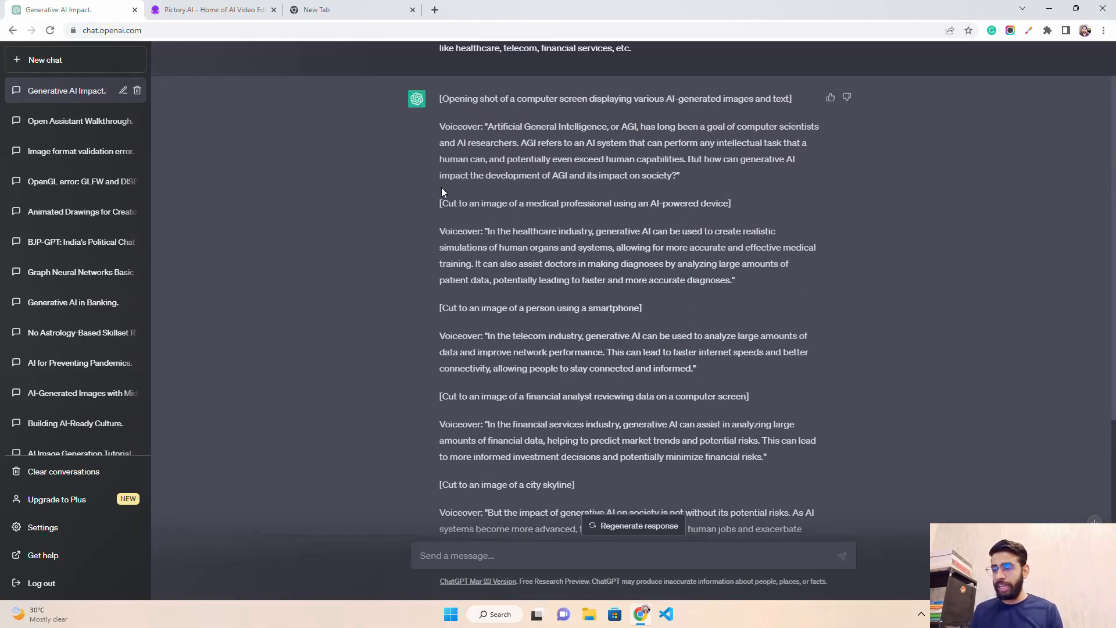
pyautogui.moveTo(440, 100)
pyautogui.mouseDown()
pyautogui.moveTo(490, 383)
pyautogui.moveTo(442, 164)
pyautogui.moveTo(463, 190)
pyautogui.moveTo(494, 309)
pyautogui.mouseUp()
pyautogui.scroll(-1, 489, 382)
pyautogui.scroll(2, 490, 382)
pyautogui.scroll(-6, 494, 301)
pyautogui.click(509, 292)
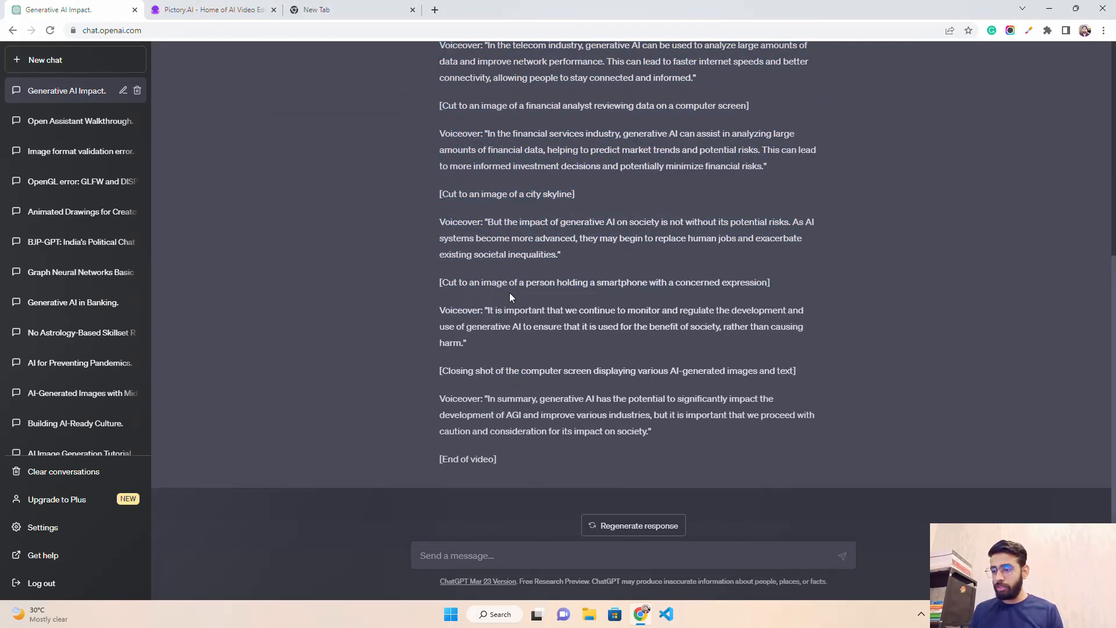
# Copy the whole generated script, from the opening shot line to the "[End of video]" line
pyautogui.scroll(5, 495, 288)
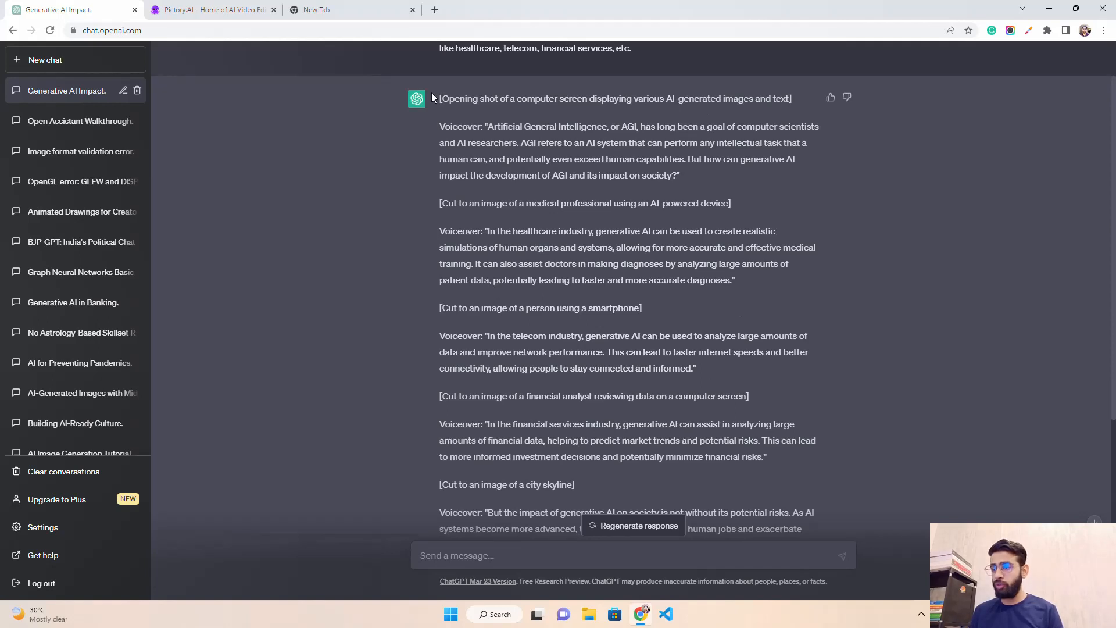
pyautogui.moveTo(440, 96); pyautogui.dragTo(584, 497)
pyautogui.hotkey('ctrl', 'c')
pyautogui.scroll(-5, 585, 497)
pyautogui.scroll(-5, 585, 497)
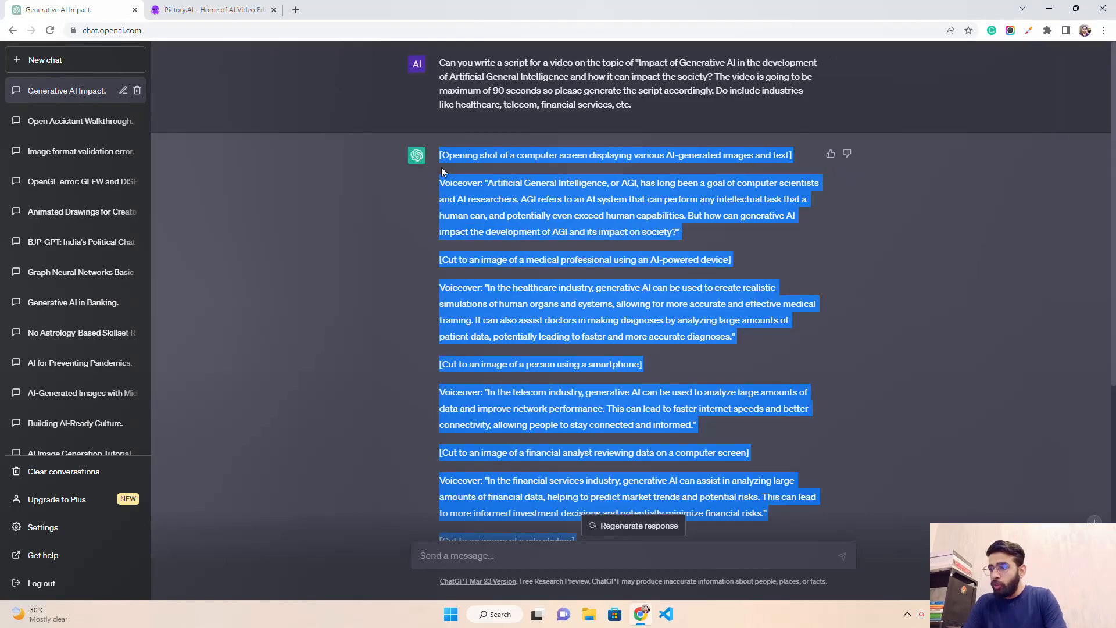
# Switch to Pictory and start a Script to Video project named "Impact of Generative AI"
pyautogui.click(212, 10)
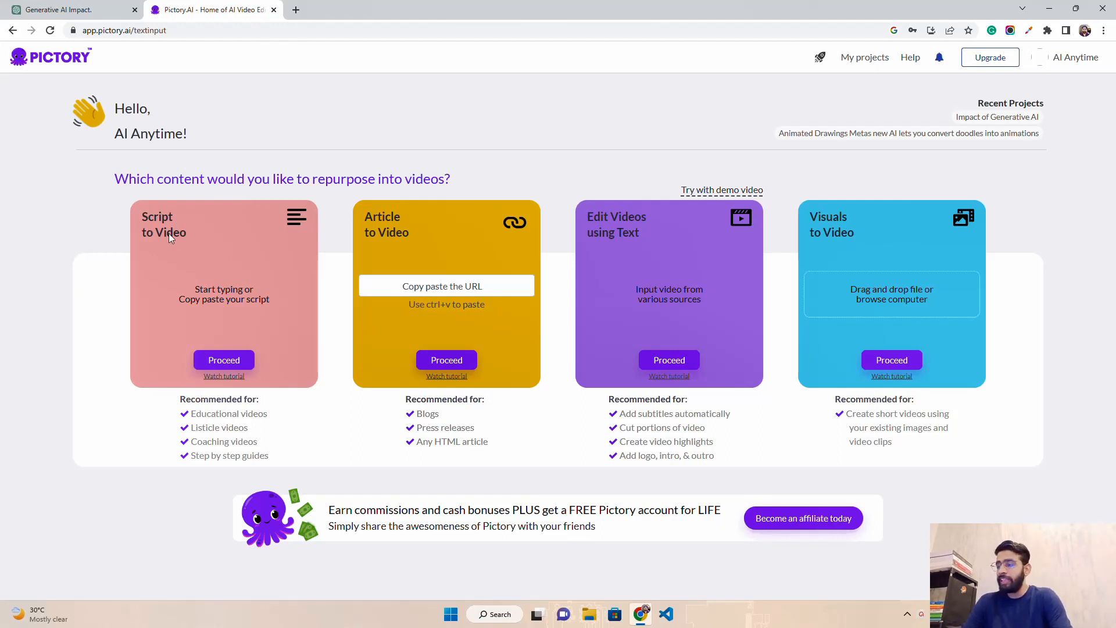
pyautogui.click(226, 362)
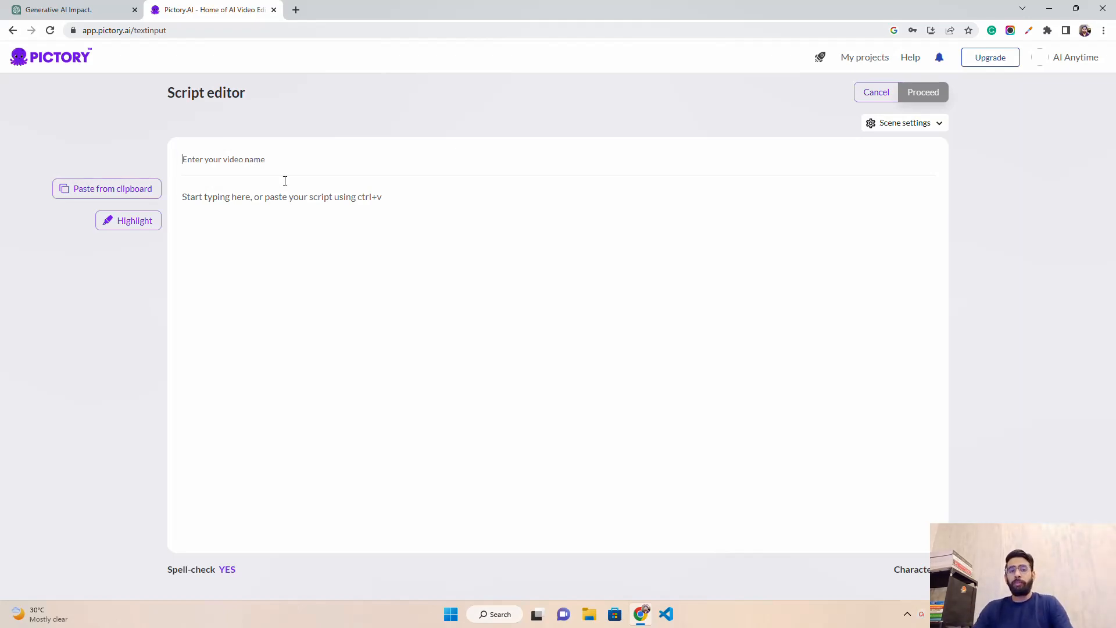
pyautogui.write('I')
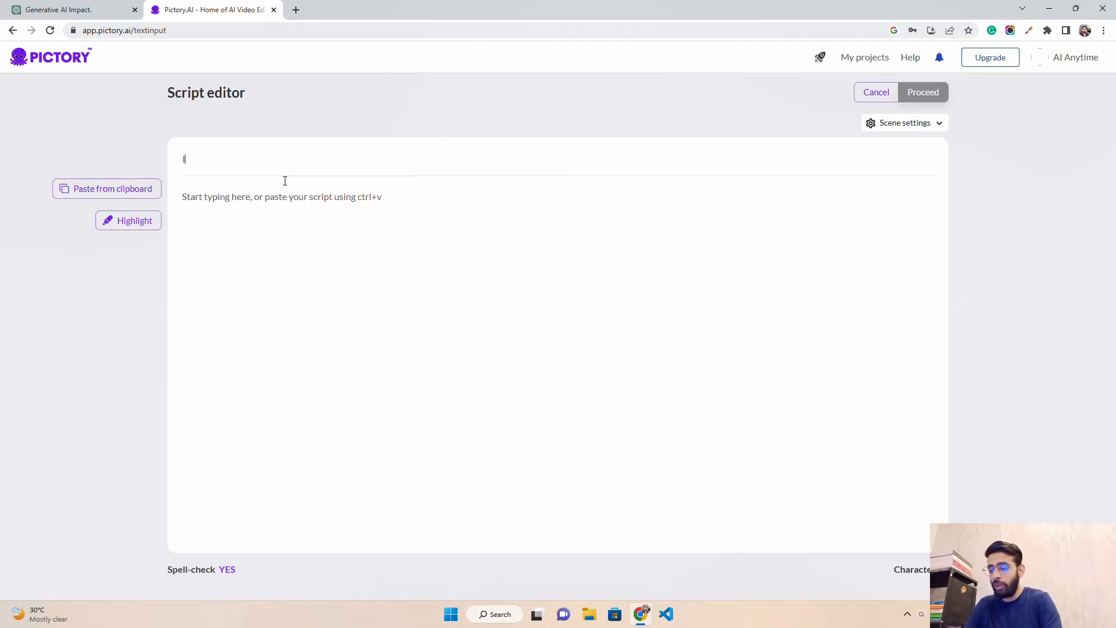
pyautogui.write('mpact of')
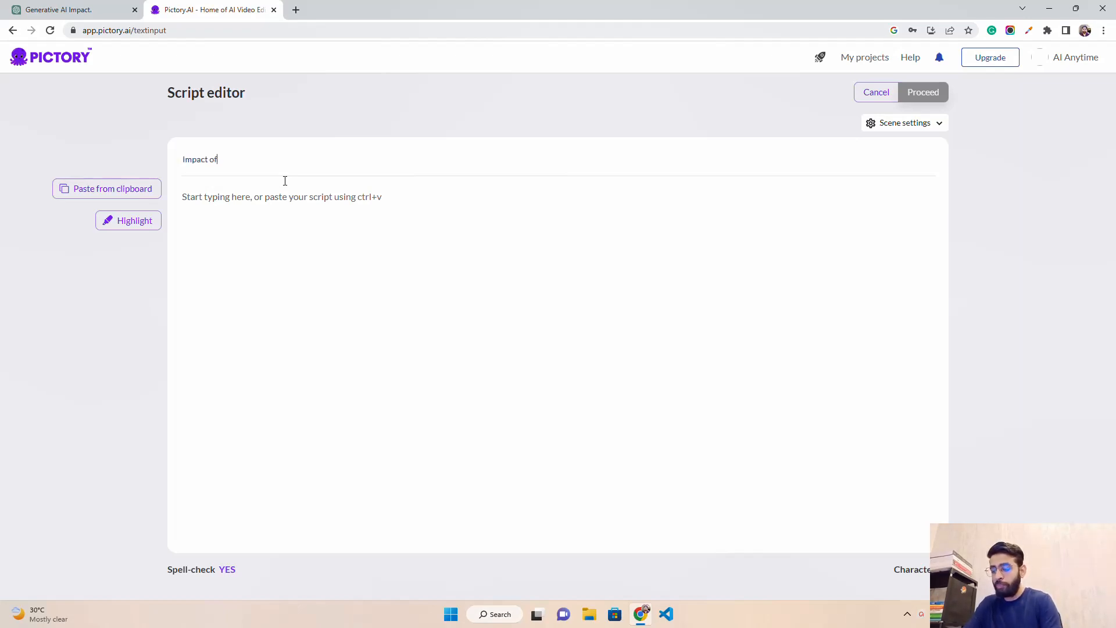
pyautogui.write(' Generative AI')
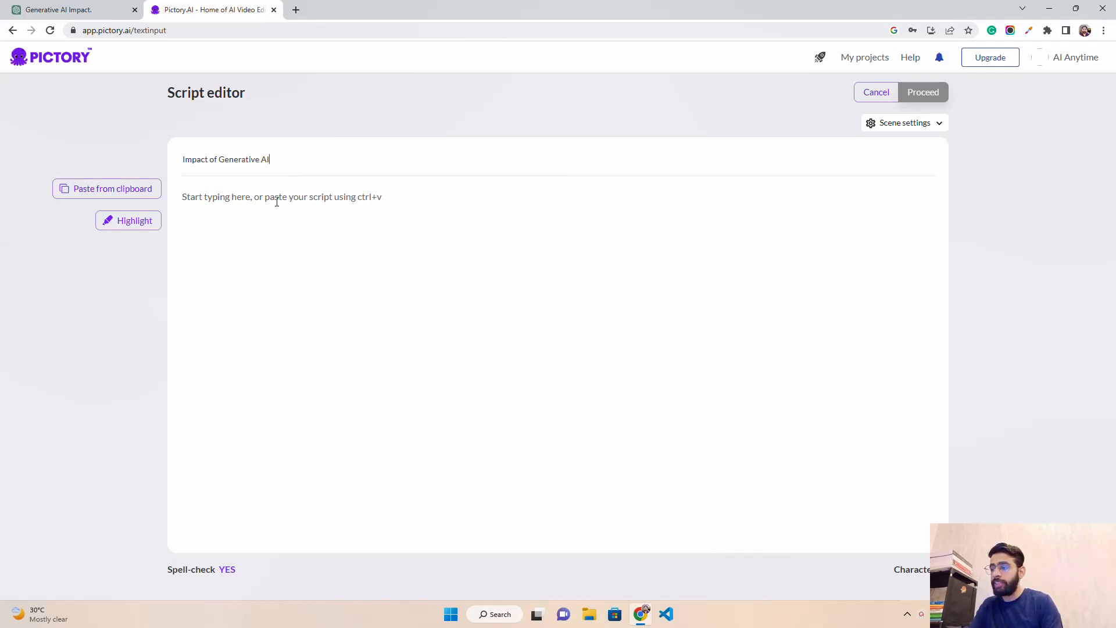
# Paste the copied script into the script editor and delete its opening shot direction together with the empty line
pyautogui.click(354, 197)
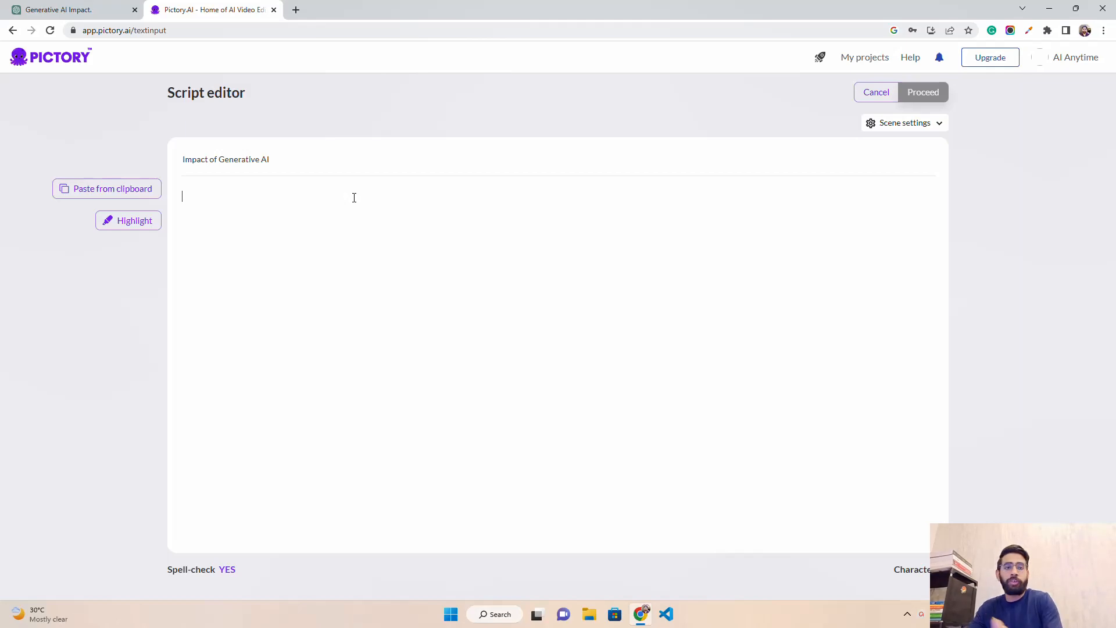
pyautogui.hotkey('ctrl', 'v')
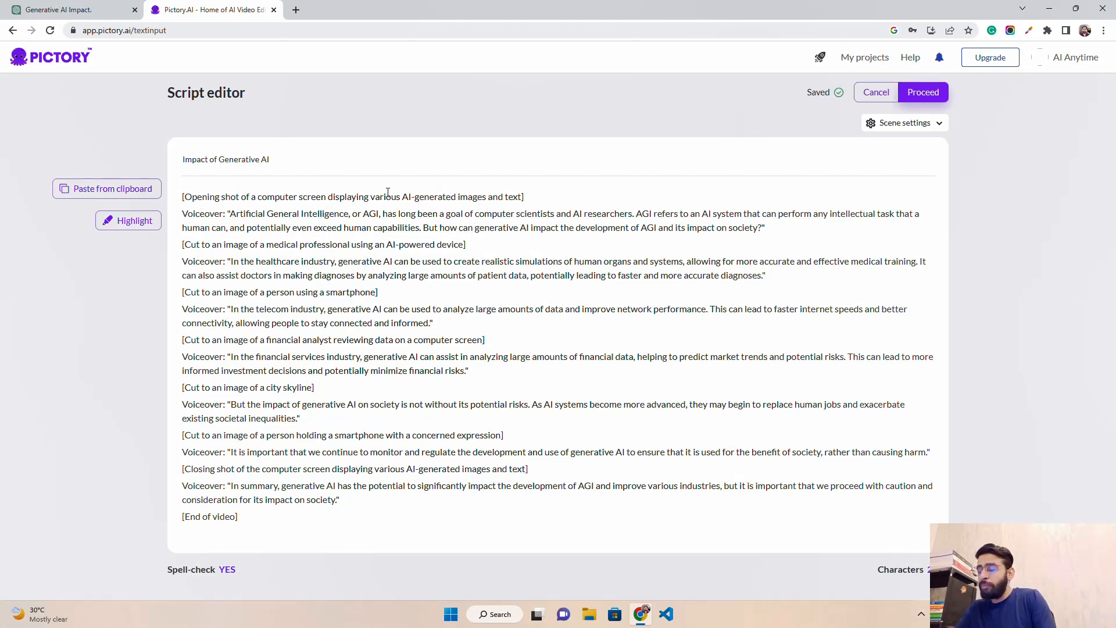
pyautogui.moveTo(526, 197); pyautogui.dragTo(183, 198)
pyautogui.press('BackSpace')
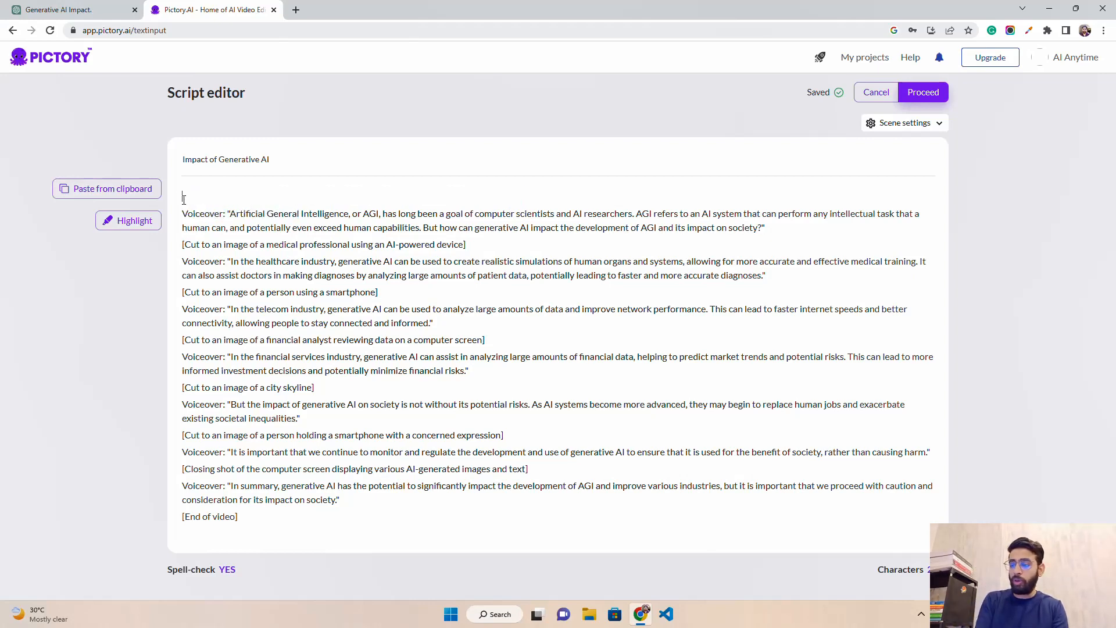
pyautogui.press('Down')
pyautogui.press('BackSpace')
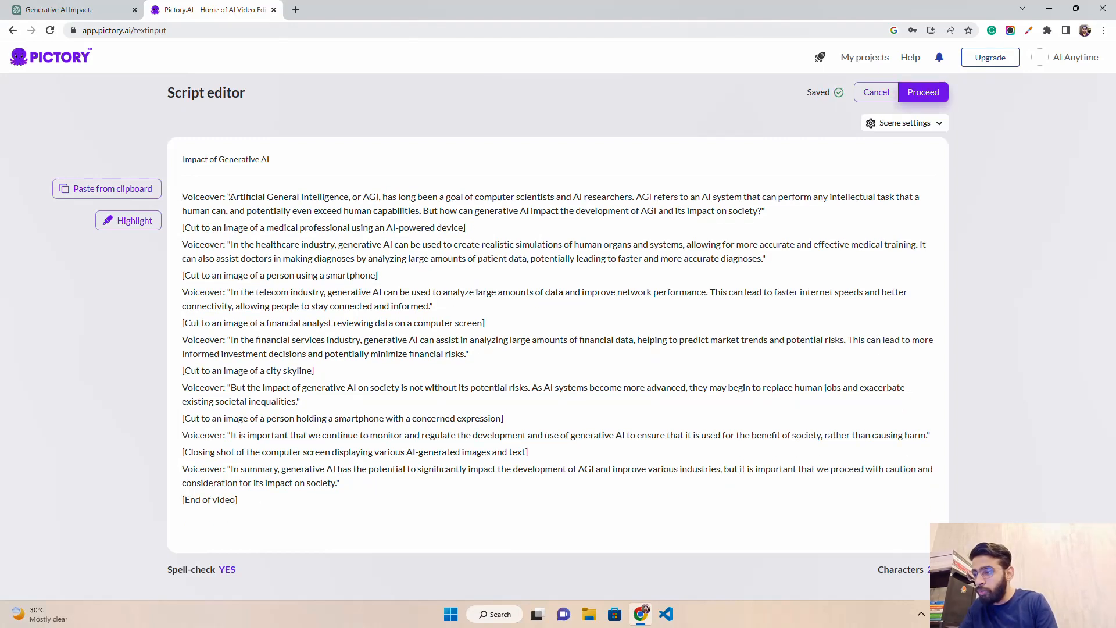
# Remove the "Voiceover:" label and the surrounding quotation marks from the paragraph about Artificial General Intelligence
pyautogui.moveTo(230, 198); pyautogui.dragTo(172, 200)
pyautogui.press('BackSpace')
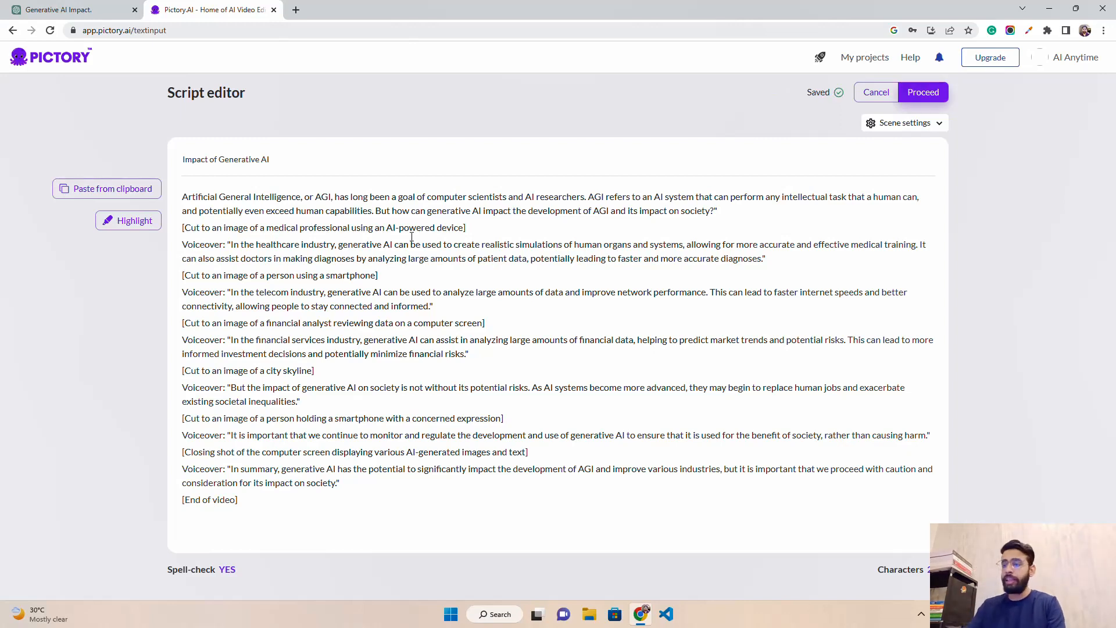
pyautogui.click(734, 208)
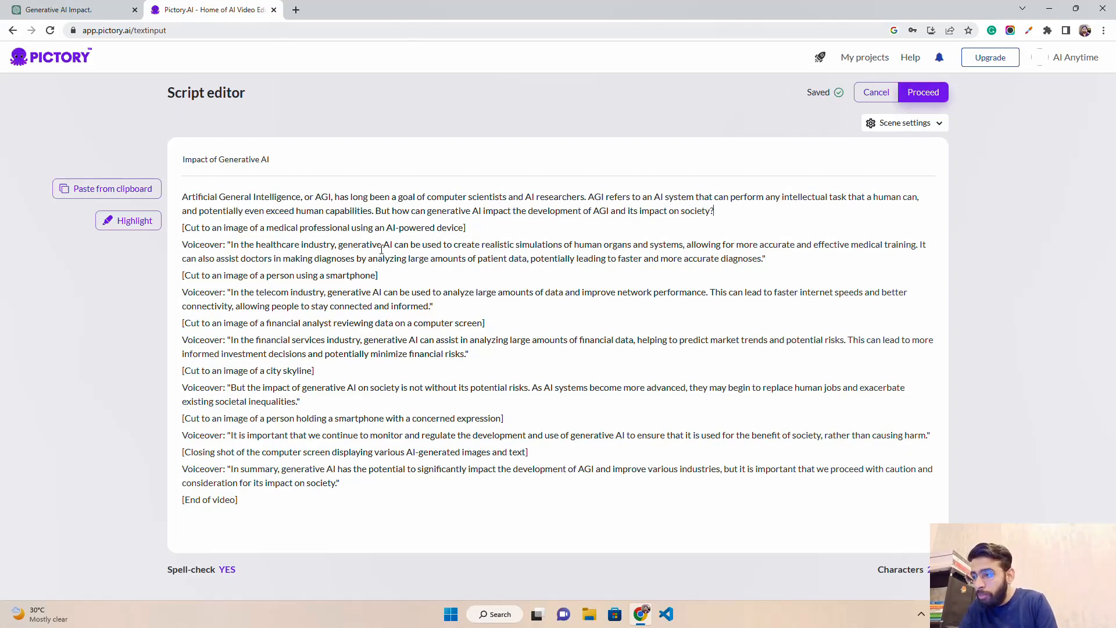
# Strip the healthcare paragraph of its "Voiceover:" label and quotation marks, and delete the medical professional shot direction with its line
pyautogui.moveTo(468, 228); pyautogui.dragTo(174, 219)
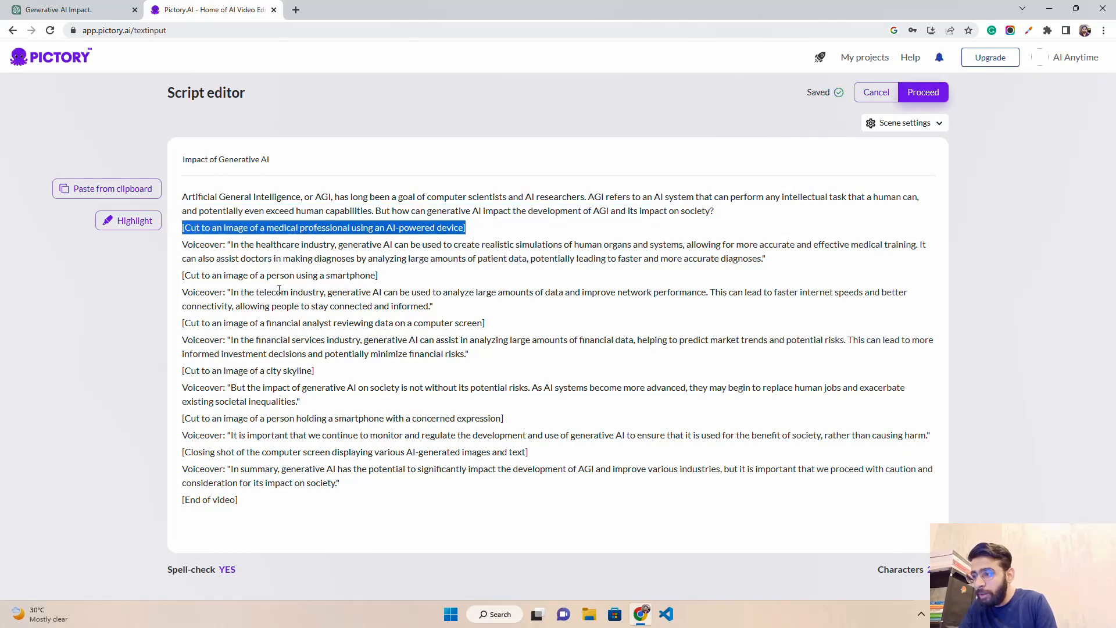
pyautogui.press('BackSpace')
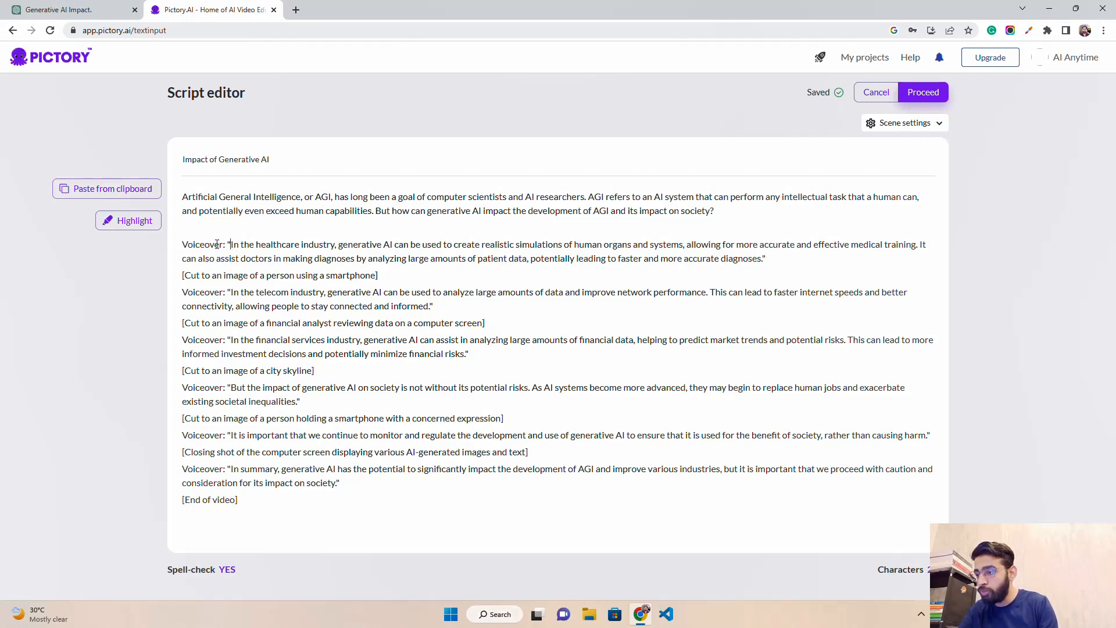
pyautogui.moveTo(232, 245); pyautogui.dragTo(183, 245)
pyautogui.press('BackSpace')
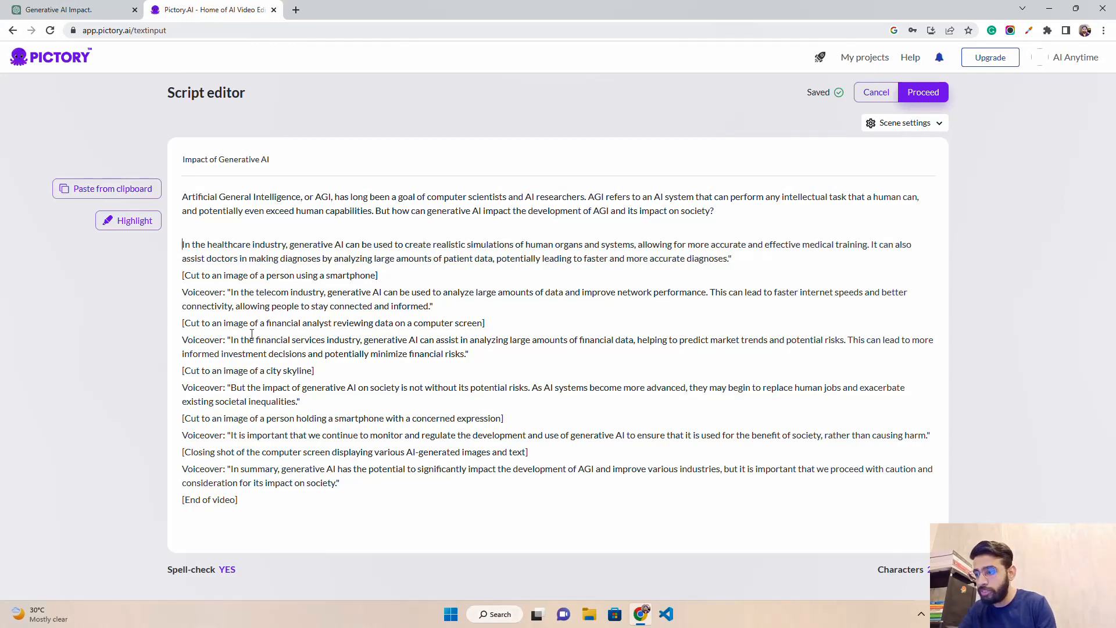
pyautogui.click(754, 259)
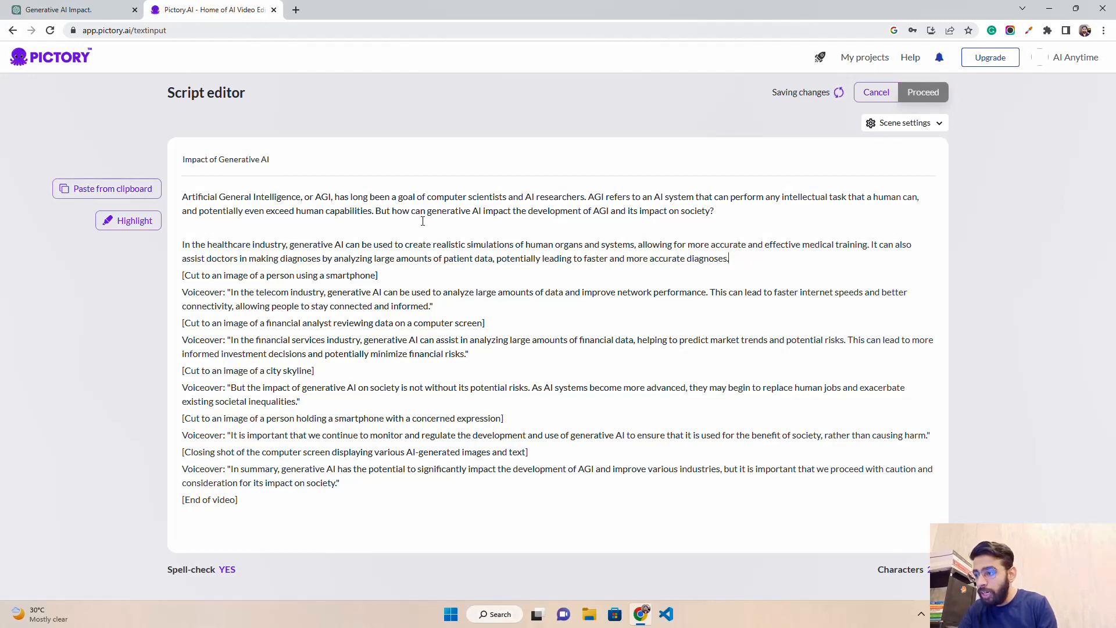
pyautogui.click(349, 228)
pyautogui.press('BackSpace')
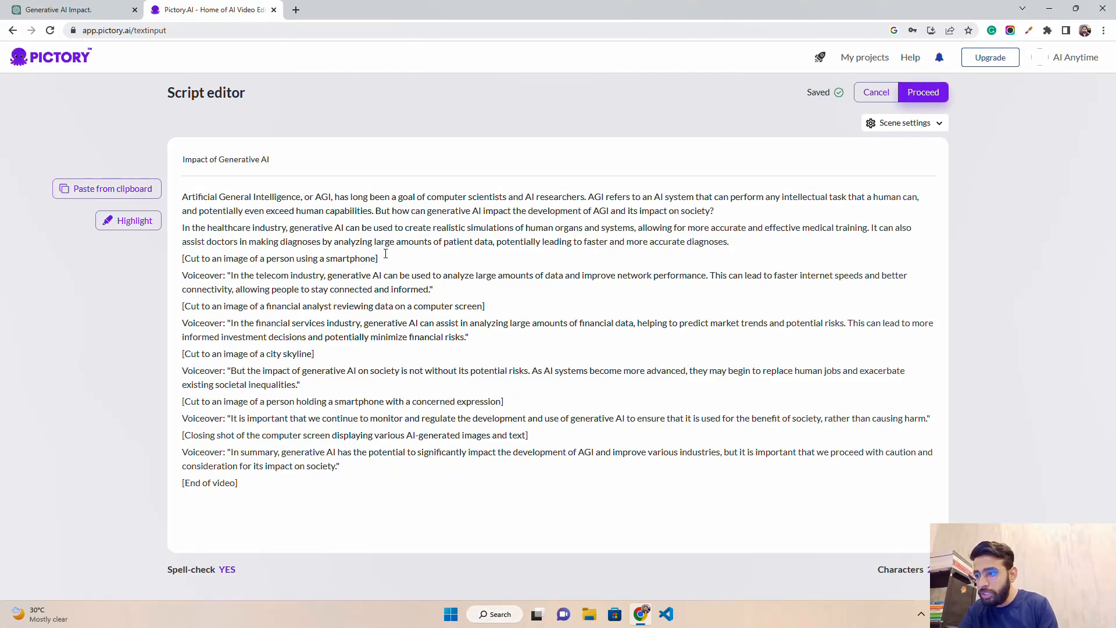
# Delete the shot directions above and below the telecom paragraph, and remove the paragraph's "Voiceover:" label and quotation marks
pyautogui.moveTo(381, 258); pyautogui.dragTo(181, 259)
pyautogui.press('BackSpace')
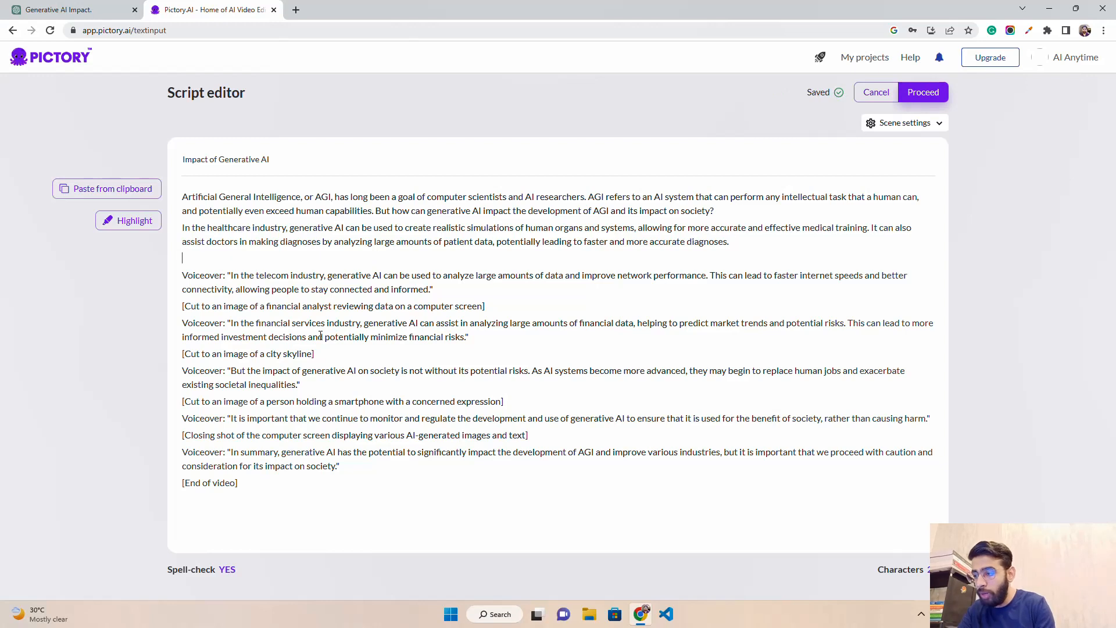
pyautogui.press('BackSpace')
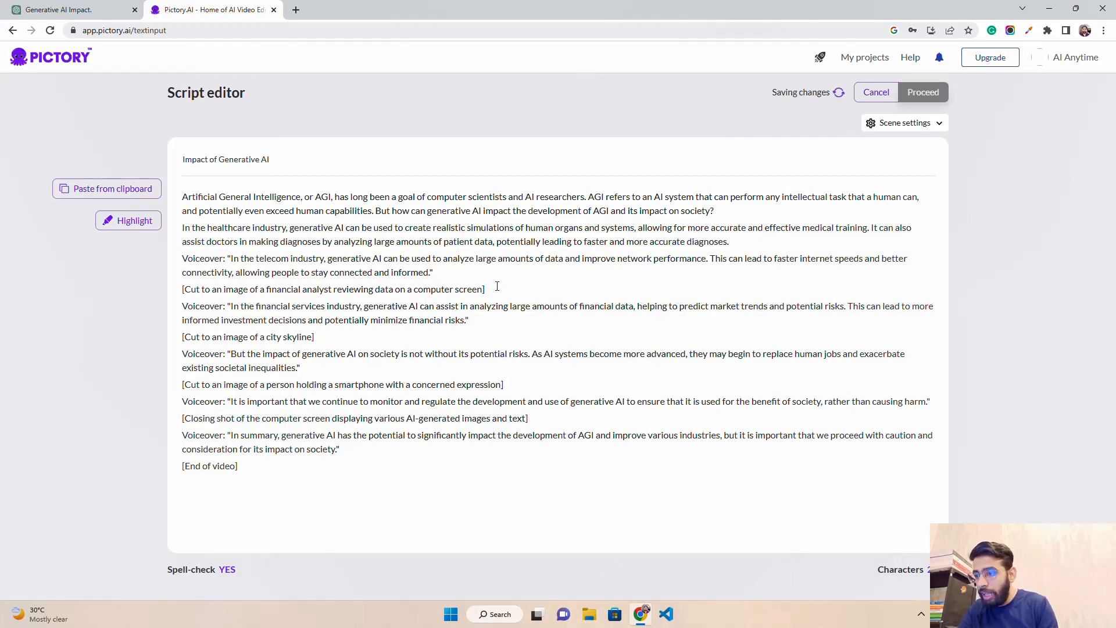
pyautogui.moveTo(488, 289); pyautogui.dragTo(432, 272)
pyautogui.press('BackSpace')
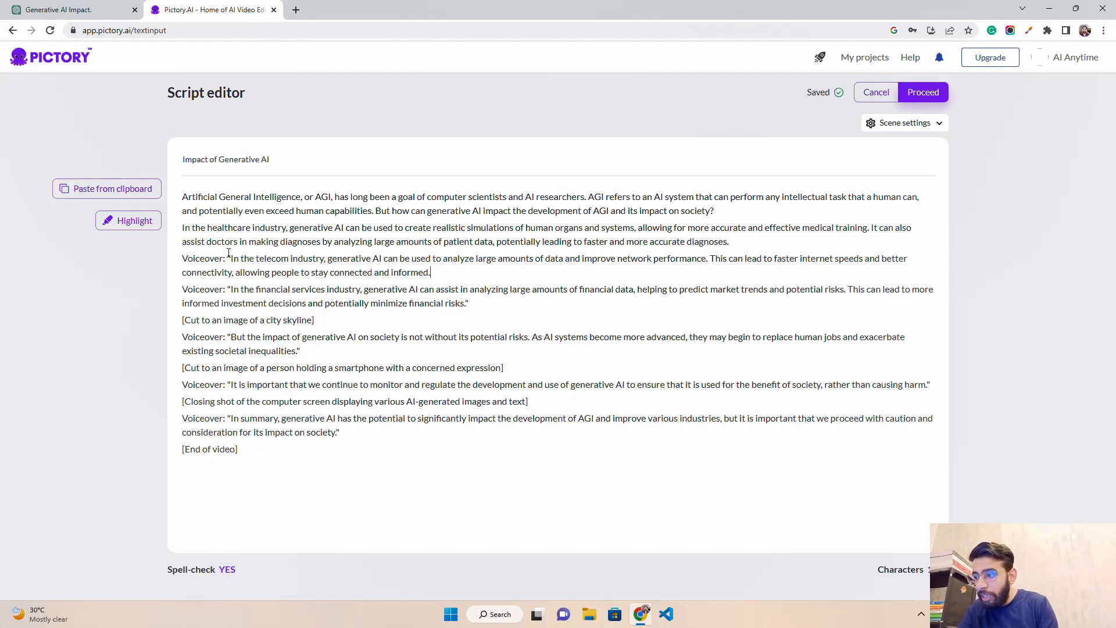
pyautogui.moveTo(231, 258); pyautogui.dragTo(181, 258)
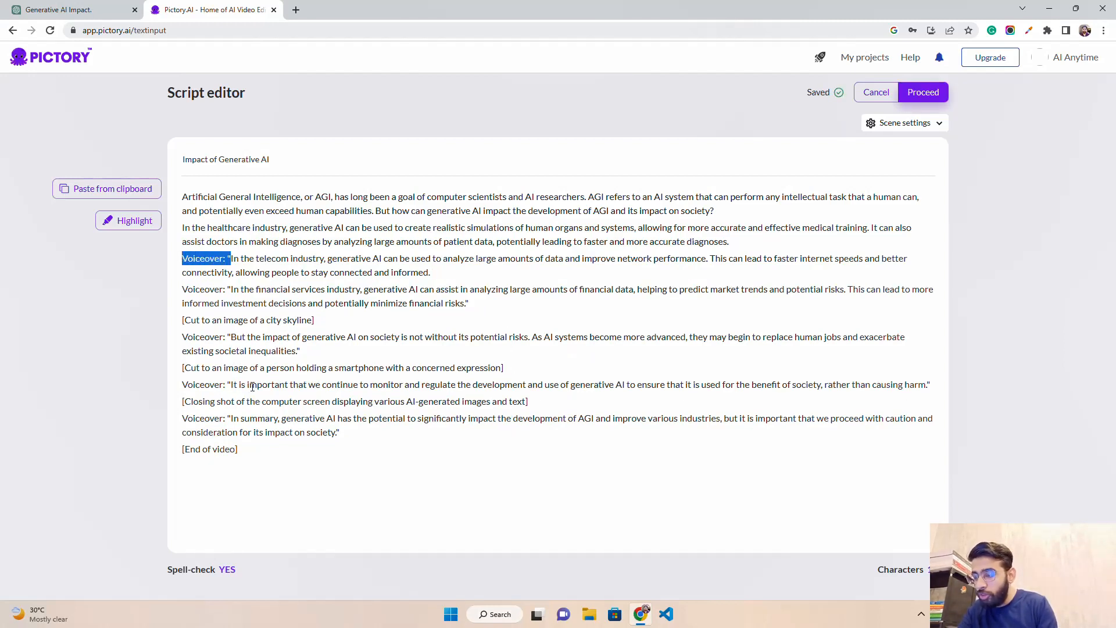
pyautogui.press('BackSpace')
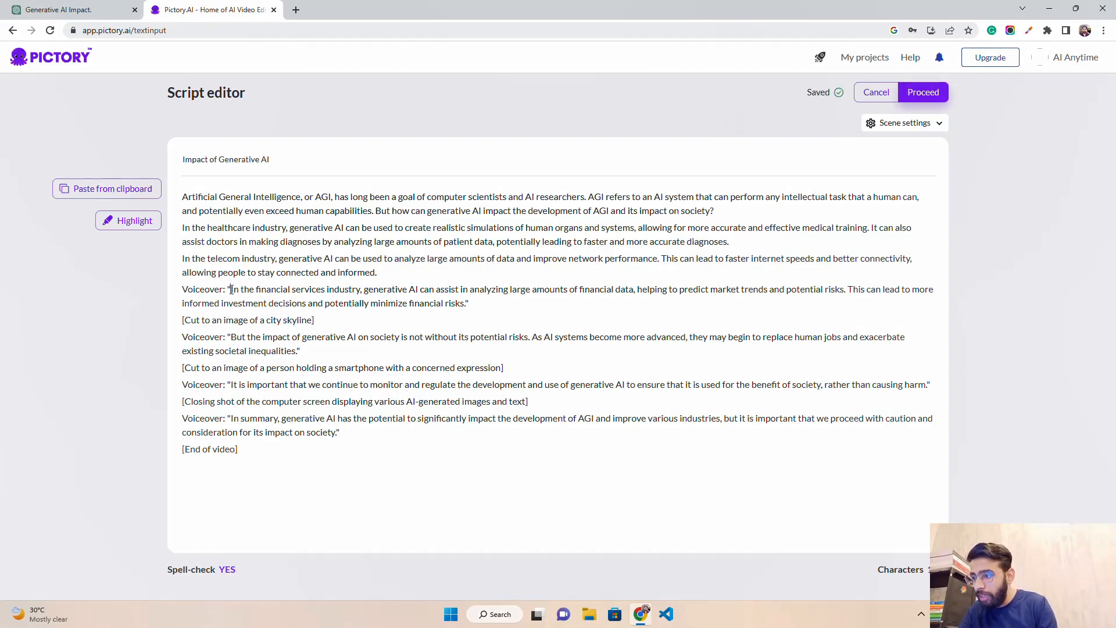
# Remove the "Voiceover:" label and quotation marks from the financial services paragraph and delete the city skyline direction below it
pyautogui.moveTo(231, 289); pyautogui.dragTo(184, 288)
pyautogui.press('BackSpace')
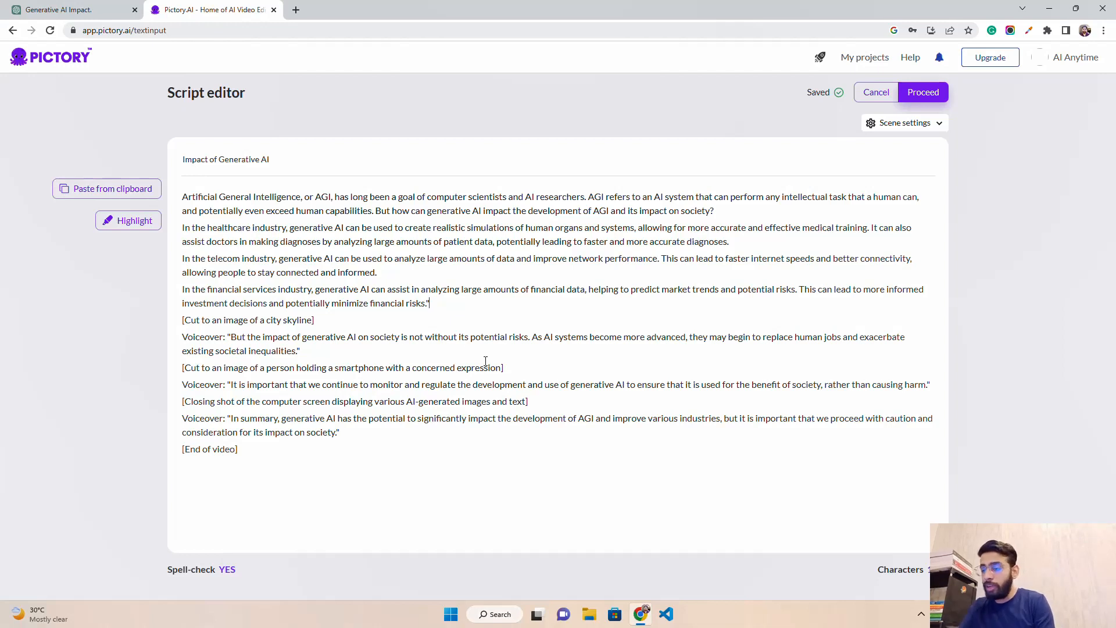
pyautogui.press('BackSpace')
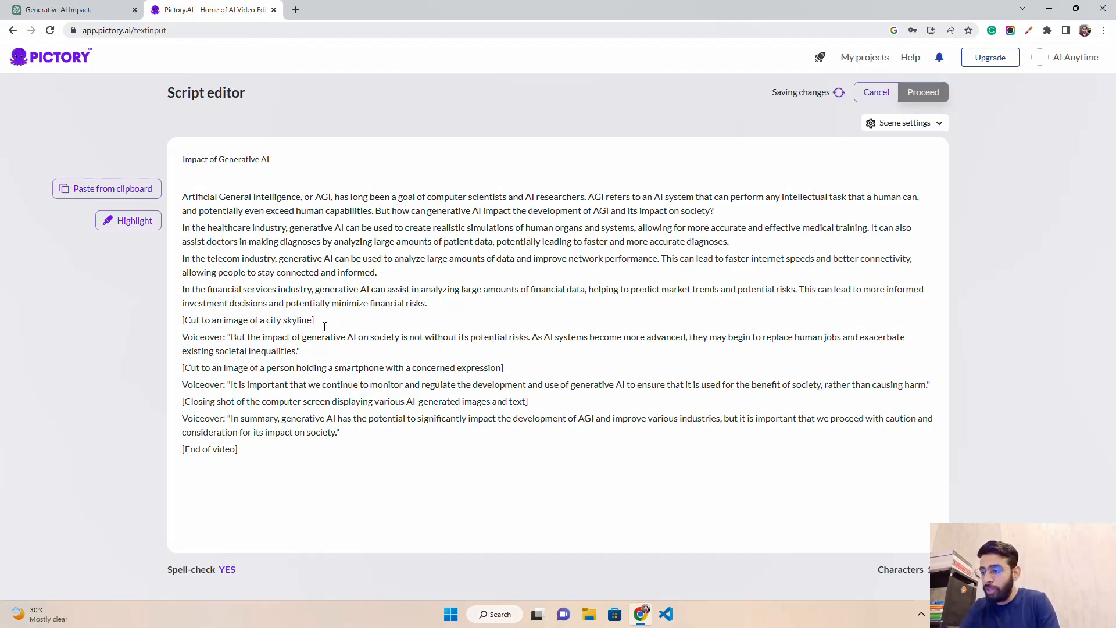
pyautogui.moveTo(323, 323); pyautogui.dragTo(182, 325)
pyautogui.press('BackSpace')
pyautogui.press('BackSpace')
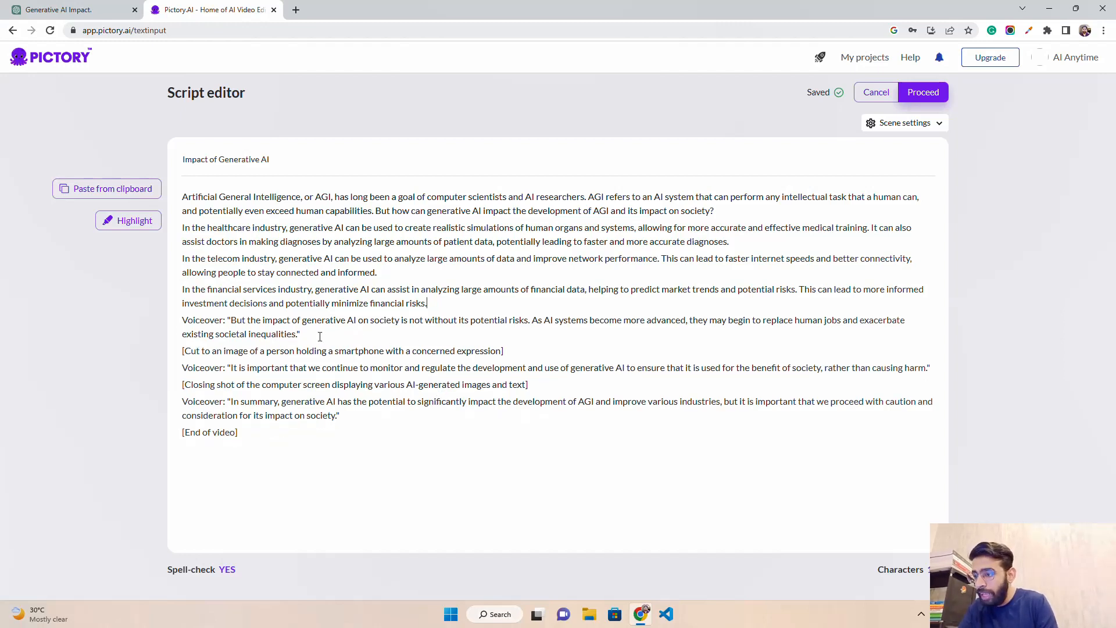
# Strip the label and quotation marks from the potential risks paragraph and delete the direction about the concerned person holding a smartphone
pyautogui.click(320, 336)
pyautogui.press('BackSpace')
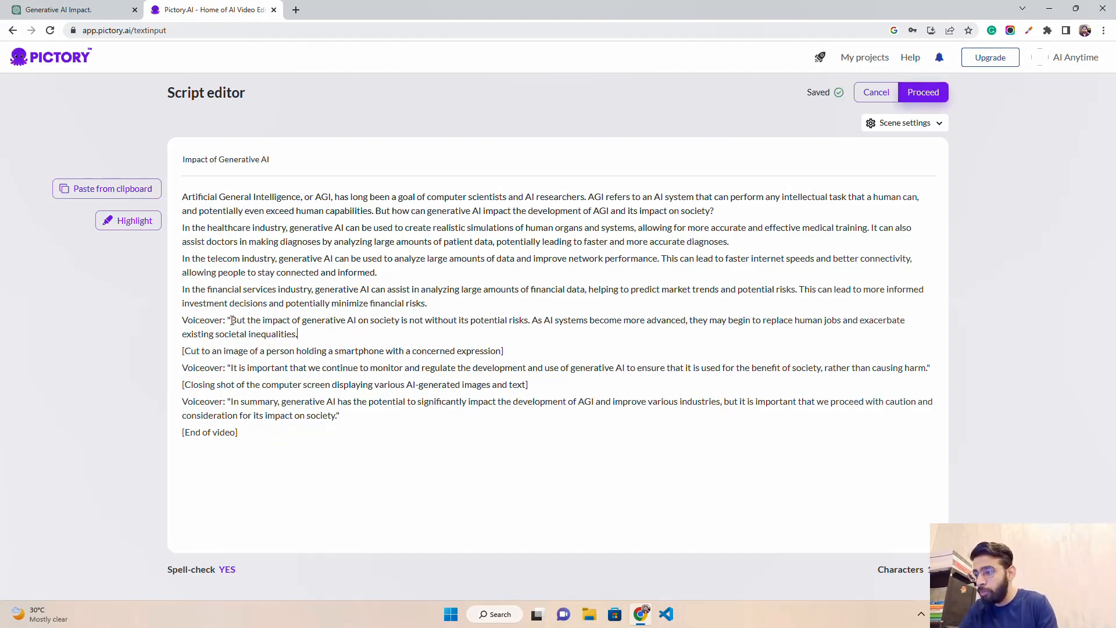
pyautogui.moveTo(231, 321); pyautogui.dragTo(182, 320)
pyautogui.press('BackSpace')
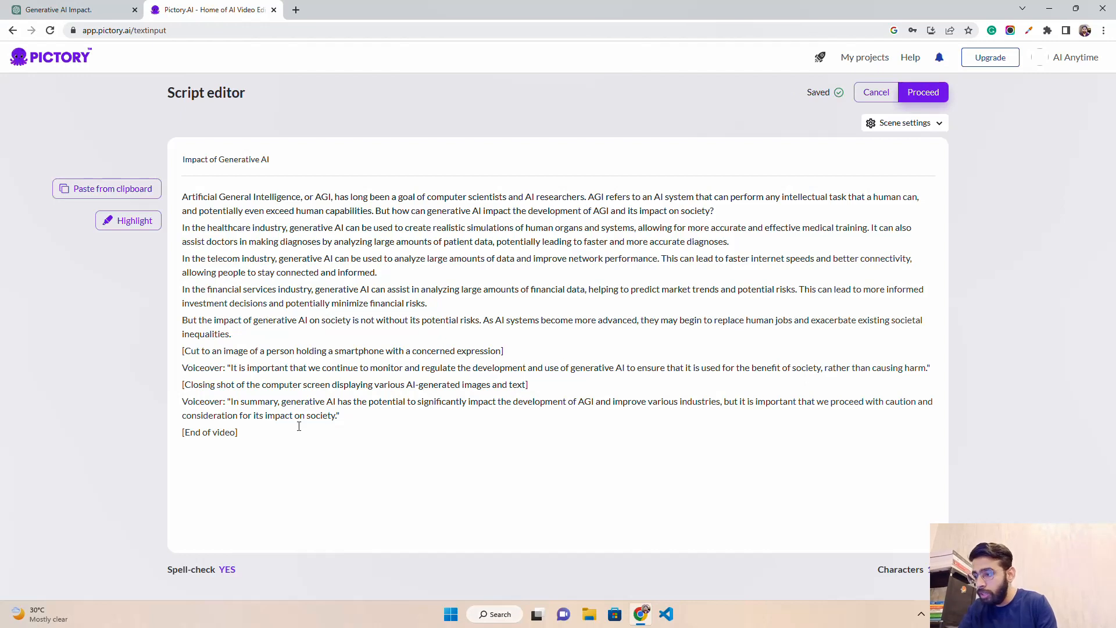
pyautogui.moveTo(504, 351); pyautogui.dragTo(182, 350)
pyautogui.press('BackSpace')
pyautogui.press('BackSpace')
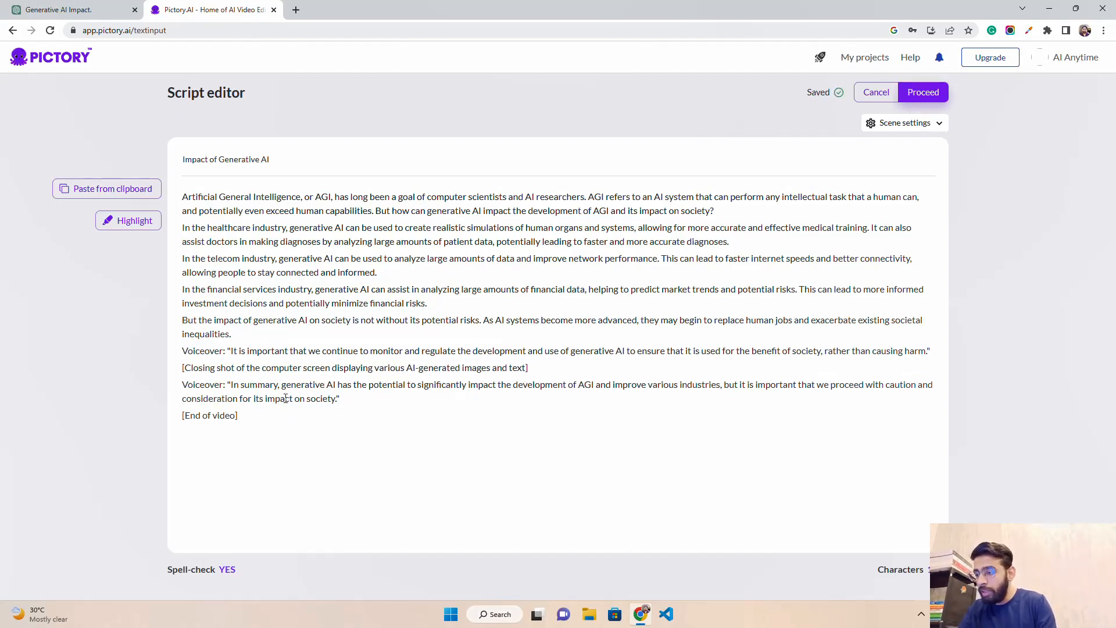
# Remove the "Voiceover:" label and quotation marks from the paragraph on monitoring and regulation, and delete the closing shot direction
pyautogui.moveTo(231, 351); pyautogui.dragTo(182, 351)
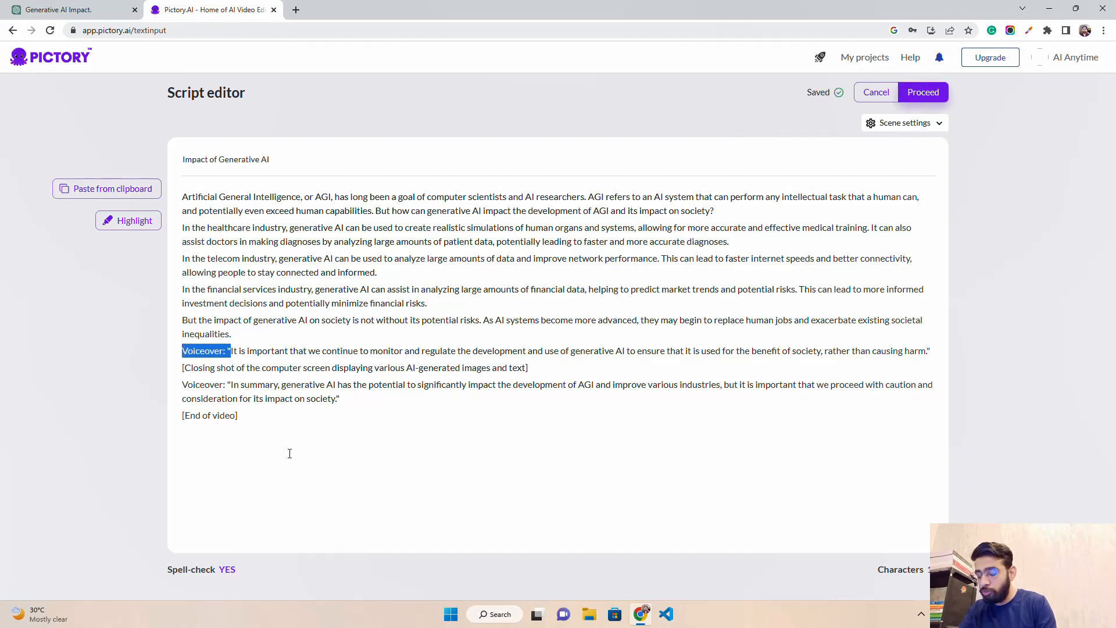
pyautogui.press('BackSpace')
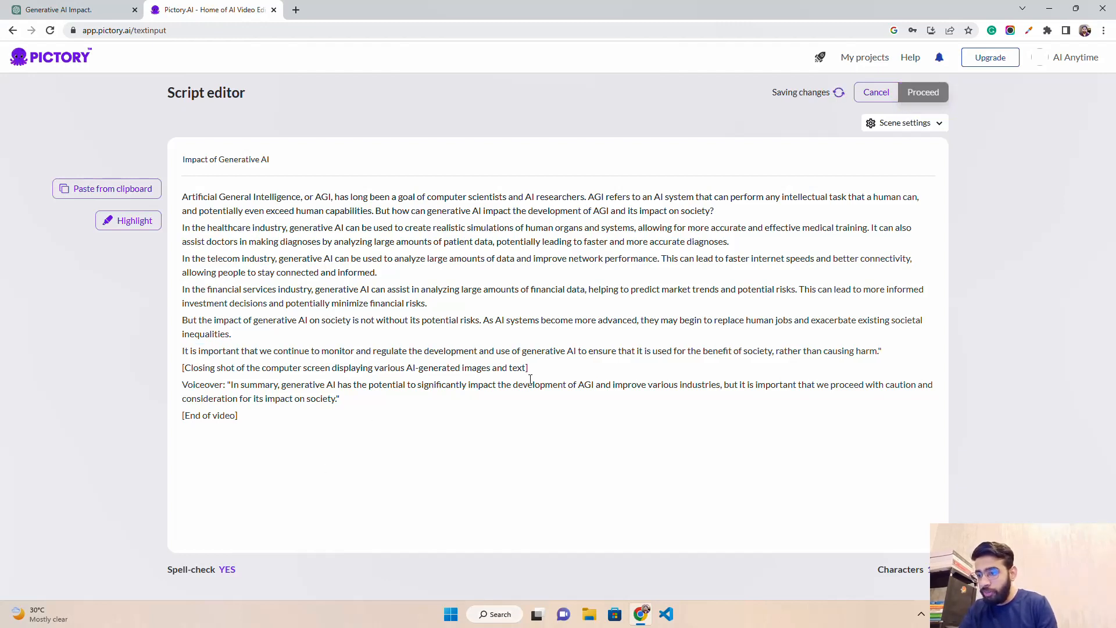
pyautogui.moveTo(529, 369); pyautogui.dragTo(887, 351)
pyautogui.press('BackSpace')
pyautogui.press('BackSpace')
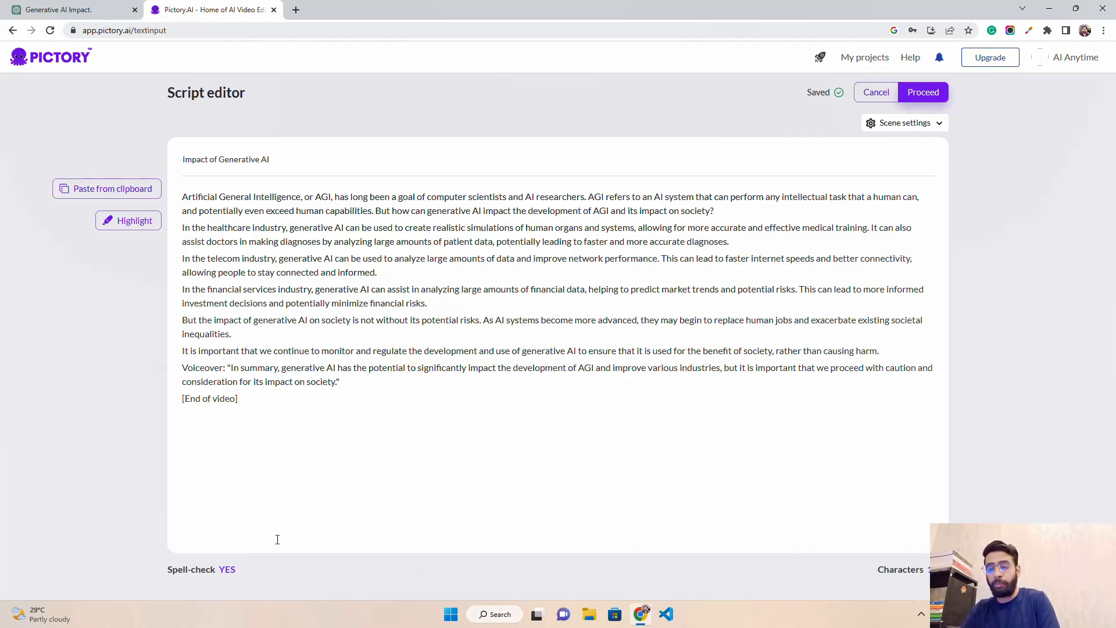
# Remove the "Voiceover:" label and both quotation marks from the "In summary" paragraph
pyautogui.moveTo(233, 368); pyautogui.dragTo(172, 367)
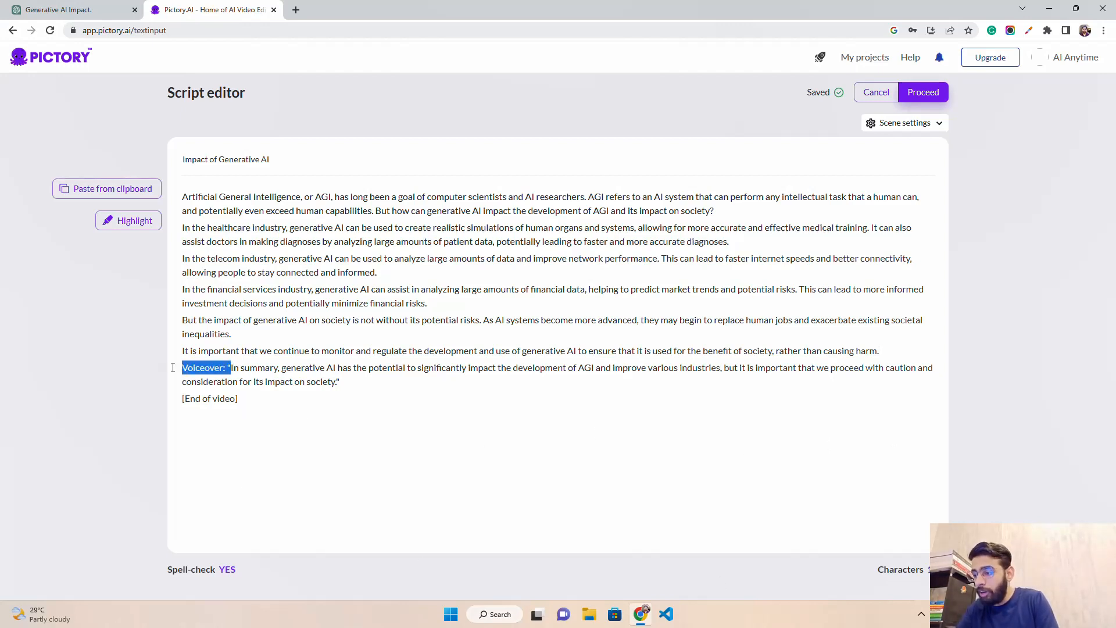
pyautogui.press('BackSpace')
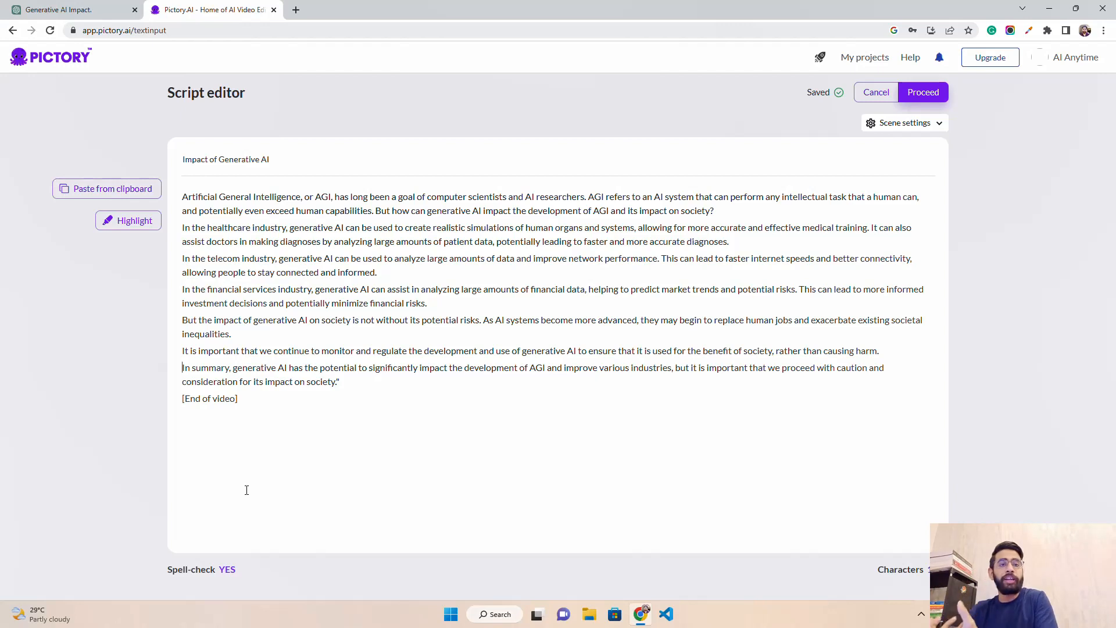
pyautogui.click(339, 392)
pyautogui.press('BackSpace')
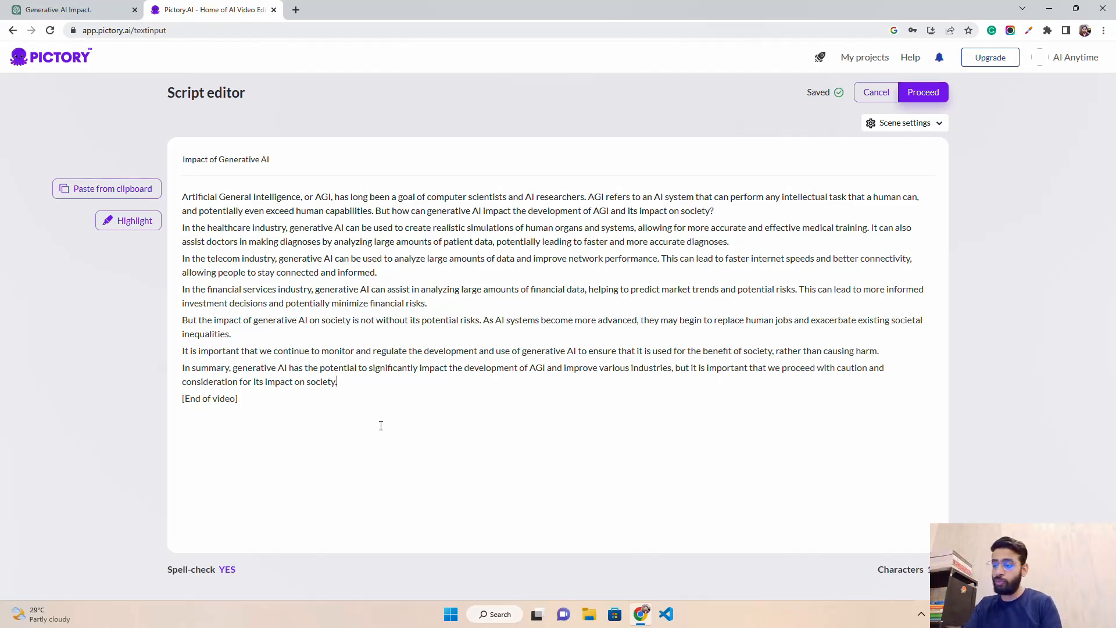
# Delete the "[End of video]" text at the end of the script
pyautogui.click(261, 395)
pyautogui.press('BackSpace')
pyautogui.press('BackSpace')
pyautogui.press('BackSpace')
pyautogui.press('BackSpace')
pyautogui.press('BackSpace')
pyautogui.press('BackSpace')
pyautogui.press('BackSpace')
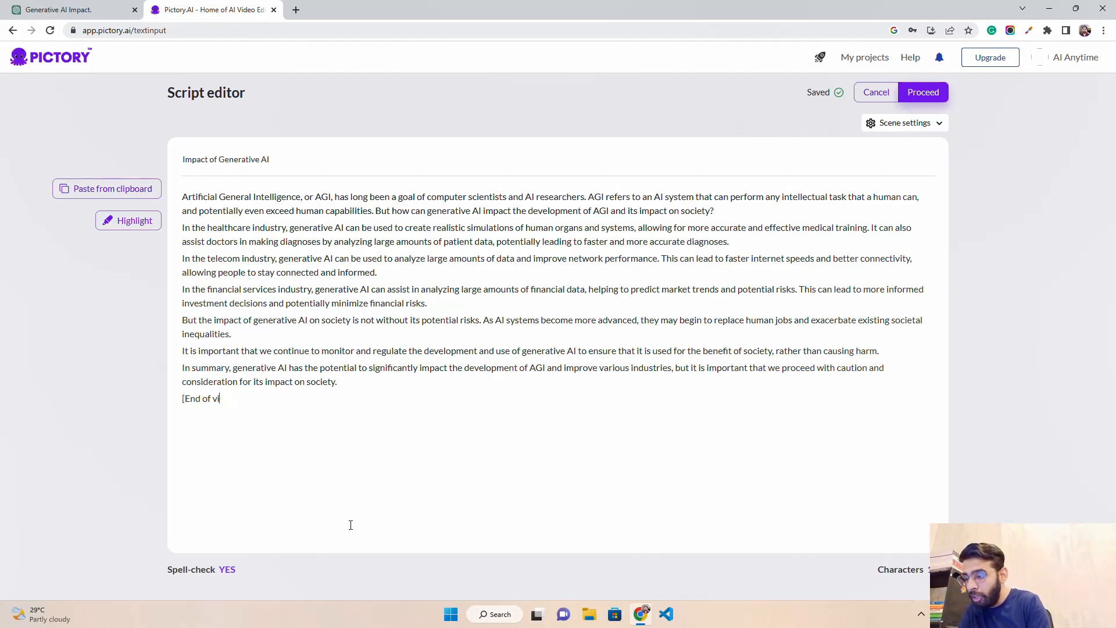
pyautogui.press('BackSpace')
pyautogui.press('BackSpace')
pyautogui.press('BackSpace')
pyautogui.press('BackSpace')
pyautogui.press('BackSpace')
pyautogui.press('BackSpace')
pyautogui.press('BackSpace')
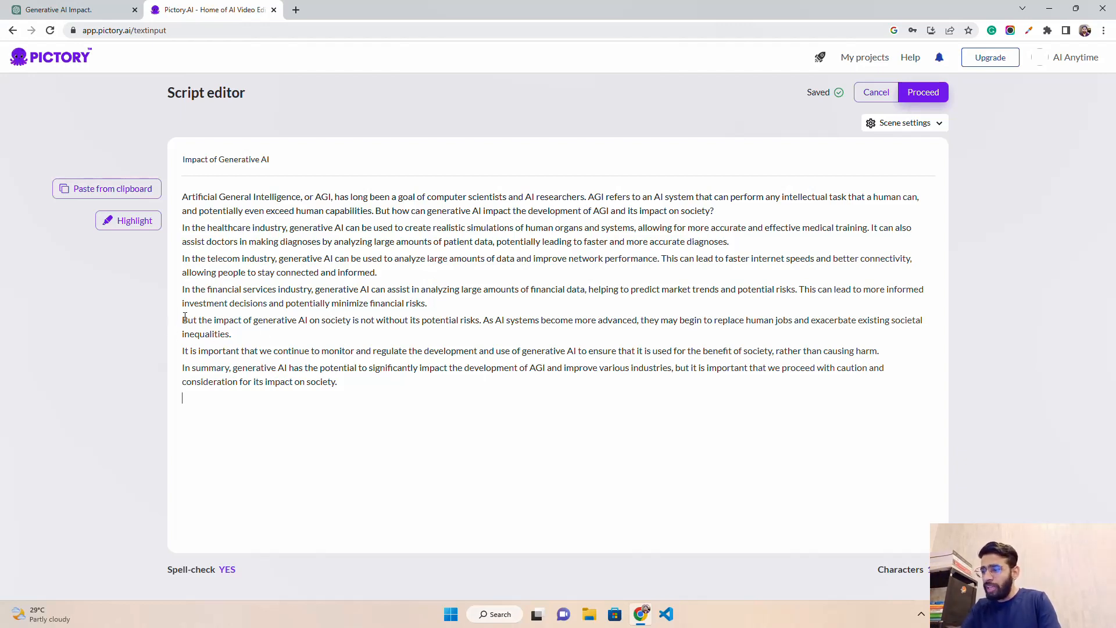
# Highlight the whole paragraph about generative AI's potential risks to society, and delete the financial services paragraph above it
pyautogui.moveTo(182, 320); pyautogui.dragTo(228, 333)
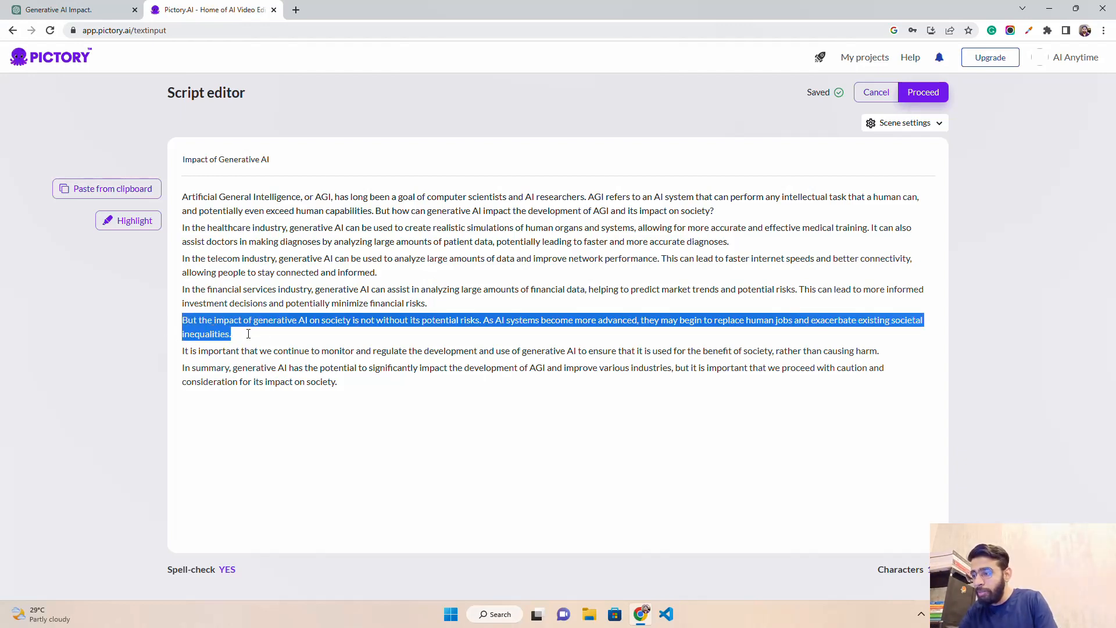
pyautogui.click(116, 221)
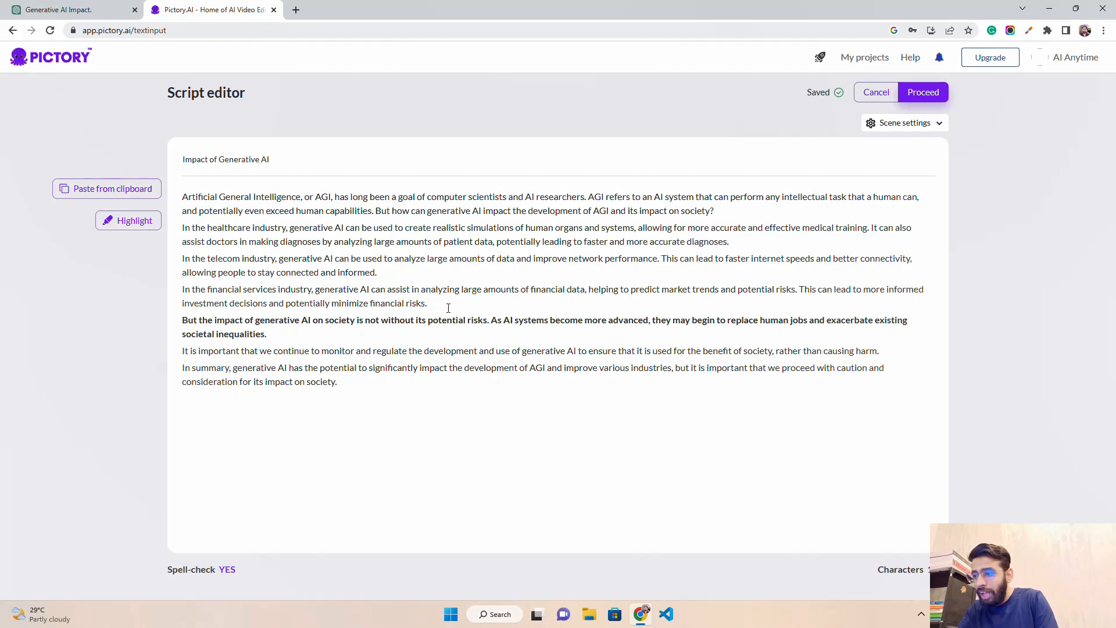
pyautogui.moveTo(428, 303); pyautogui.dragTo(177, 295)
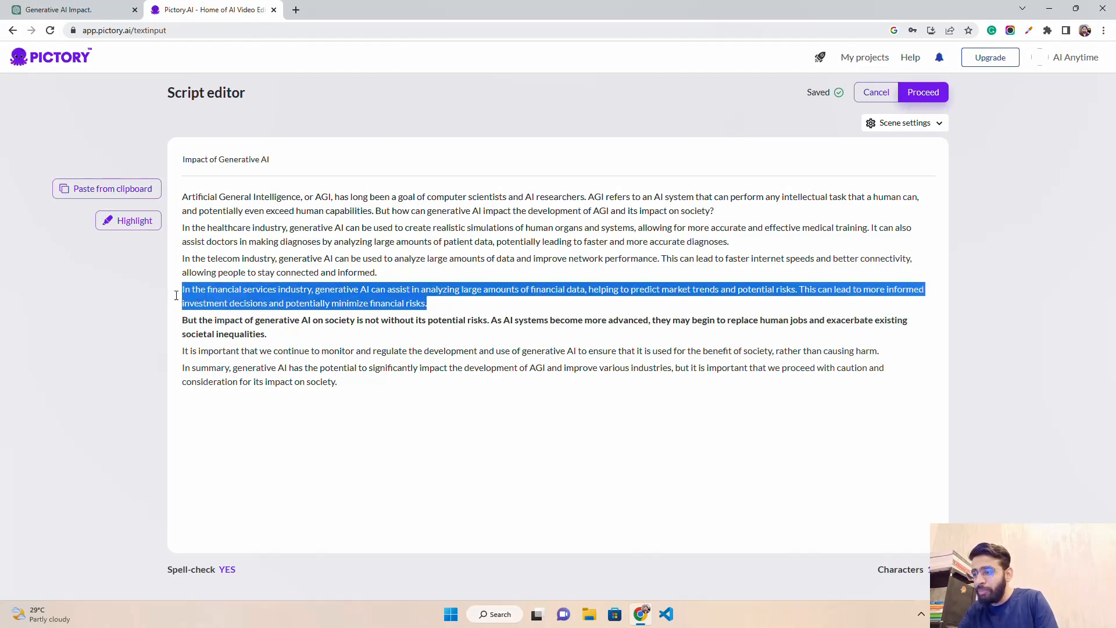
pyautogui.press('BackSpace')
pyautogui.press('BackSpace')
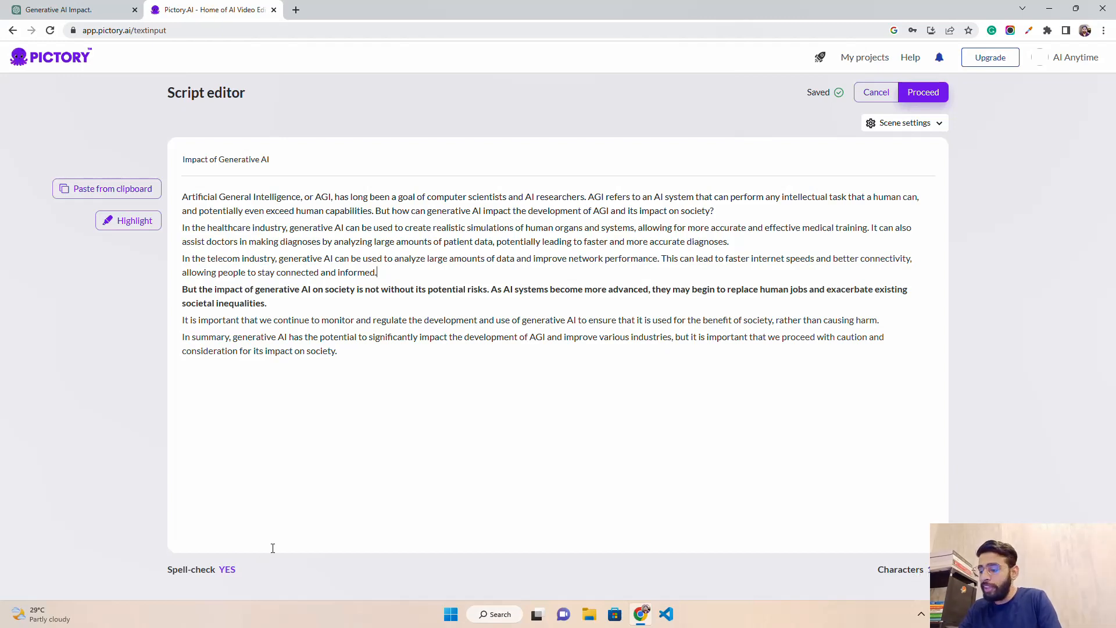
# Proceed from the finished script to template selection, check the personal templates, and return to the templates library
pyautogui.click(922, 97)
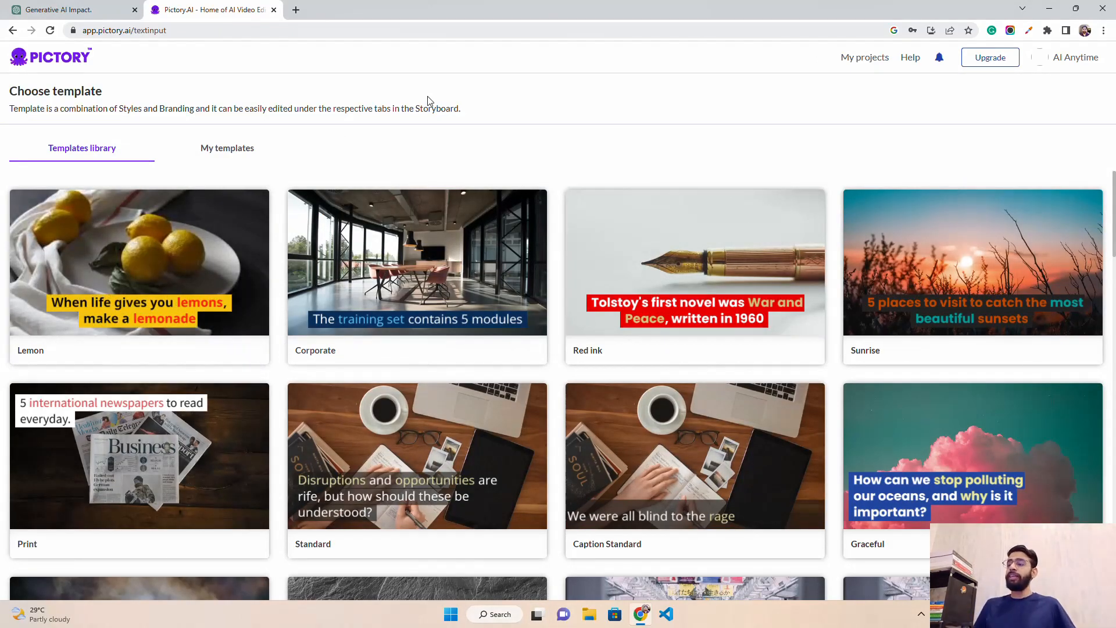
pyautogui.click(233, 149)
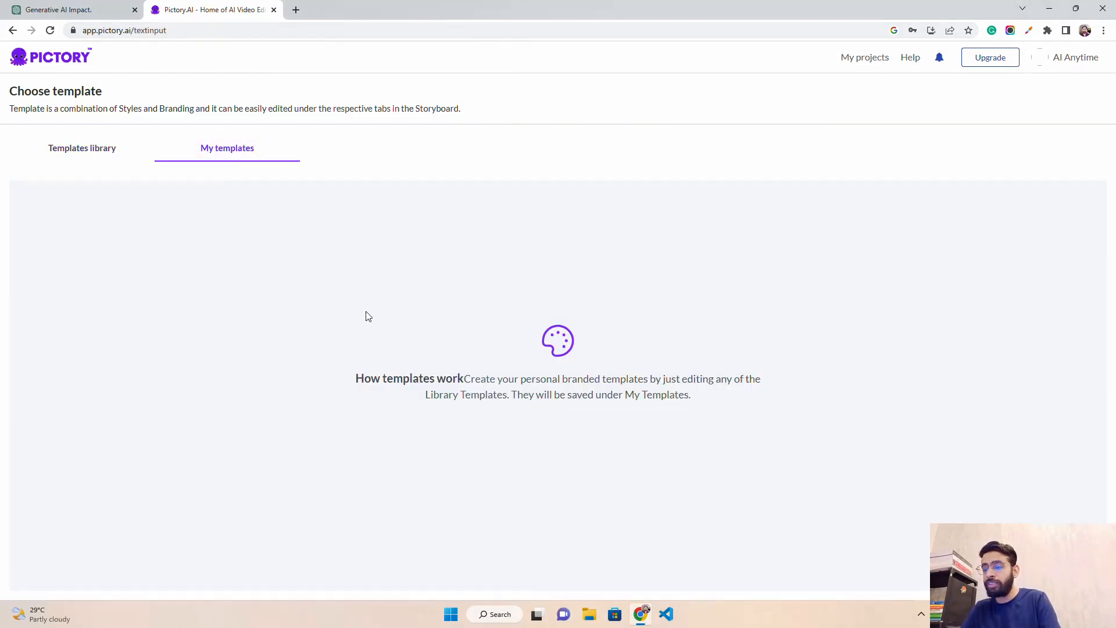
pyautogui.click(82, 150)
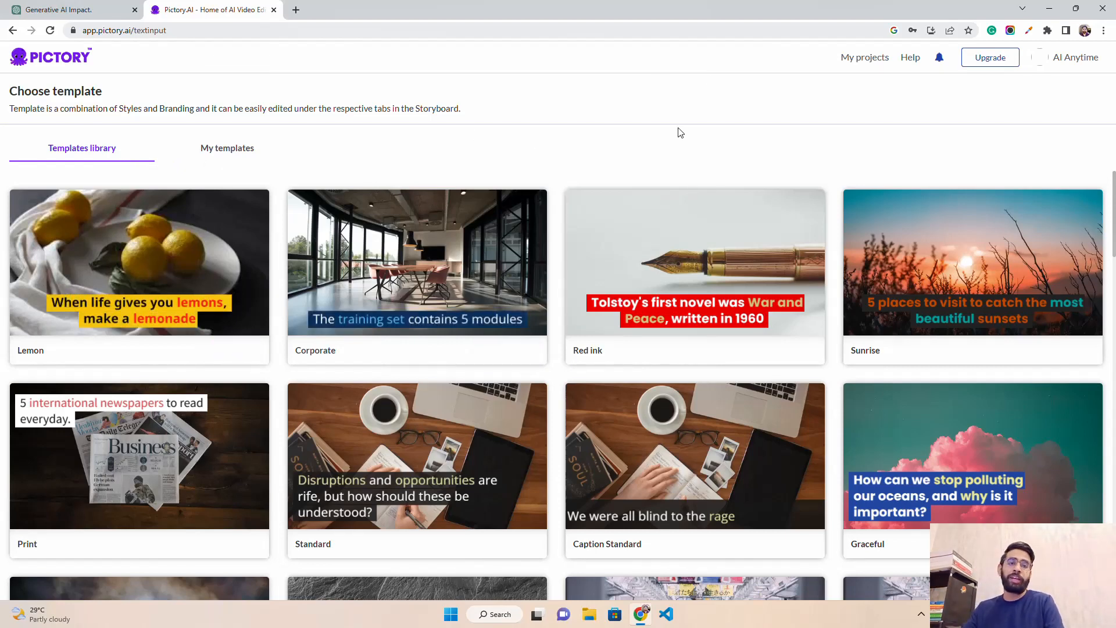
# Browse the templates library to compare the caption styles and looks of the available video templates
pyautogui.moveTo(328, 316)
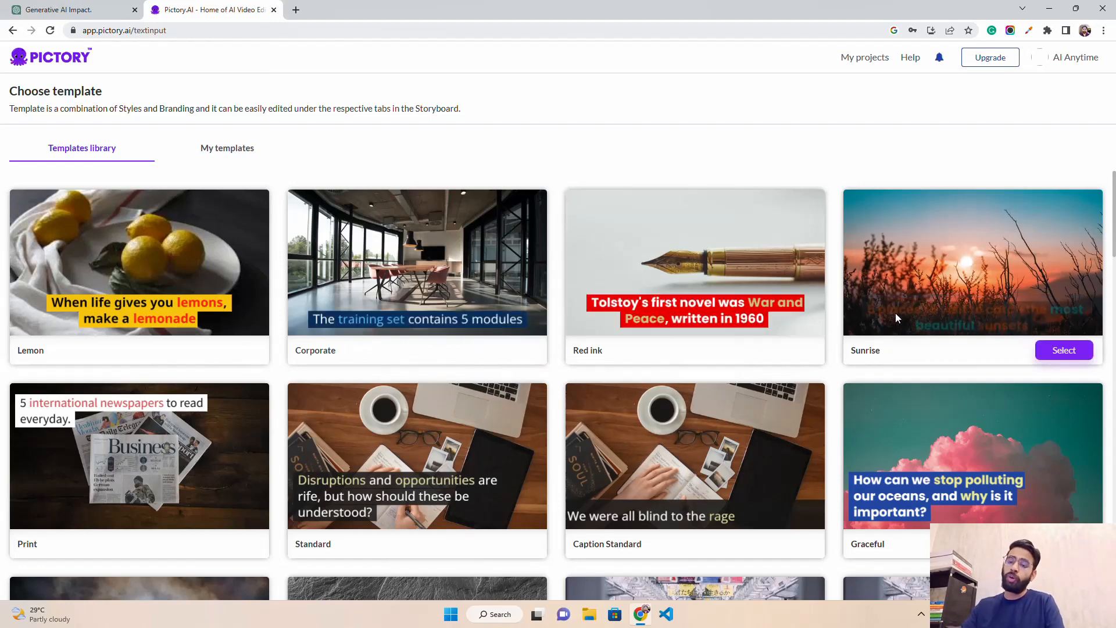
pyautogui.moveTo(609, 292)
pyautogui.scroll(-5, 619, 326)
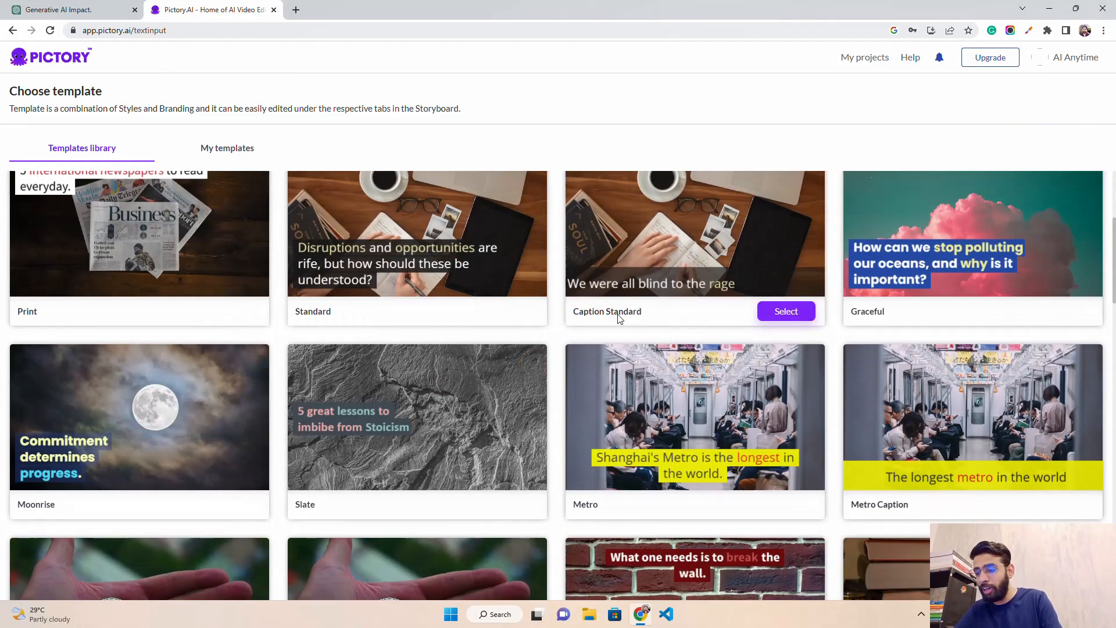
pyautogui.scroll(-2, 629, 322)
pyautogui.moveTo(437, 281)
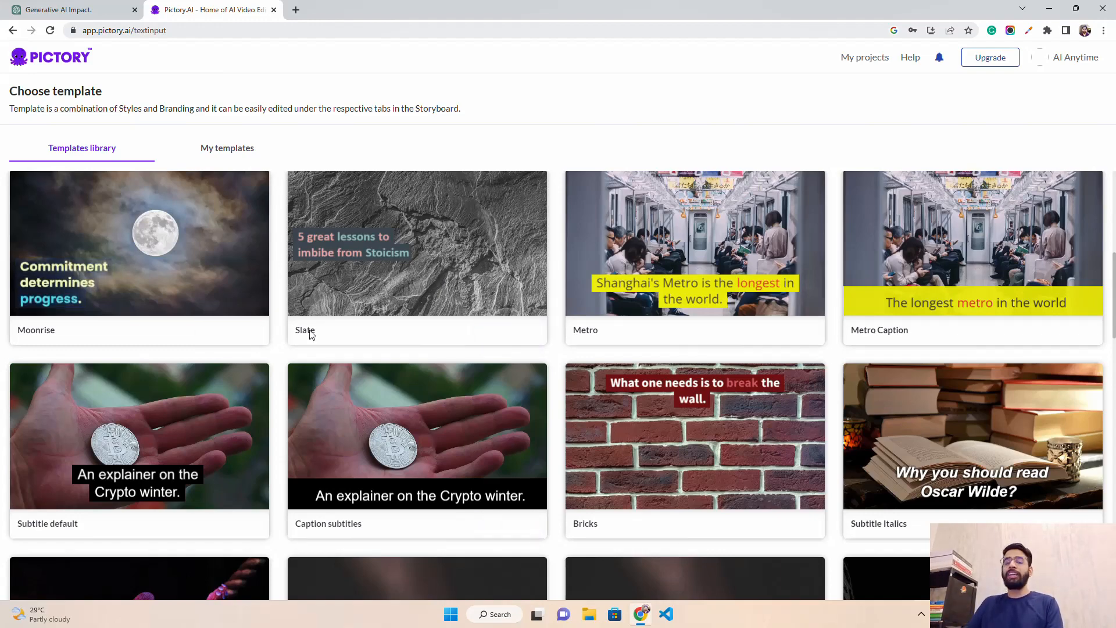
pyautogui.scroll(-4, 378, 278)
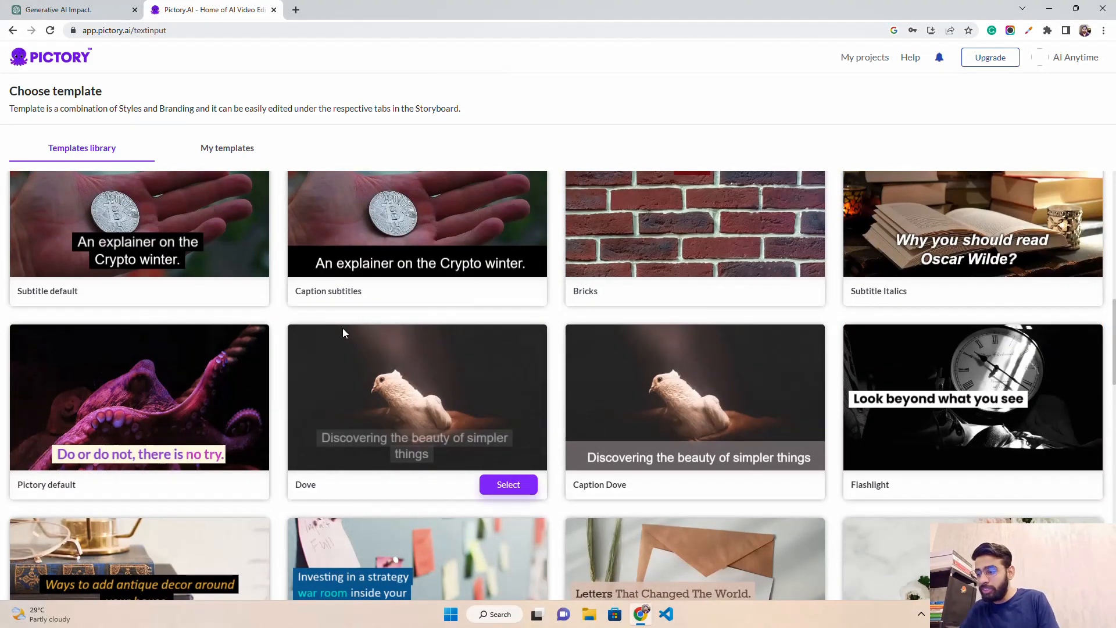
pyautogui.scroll(-3, 334, 357)
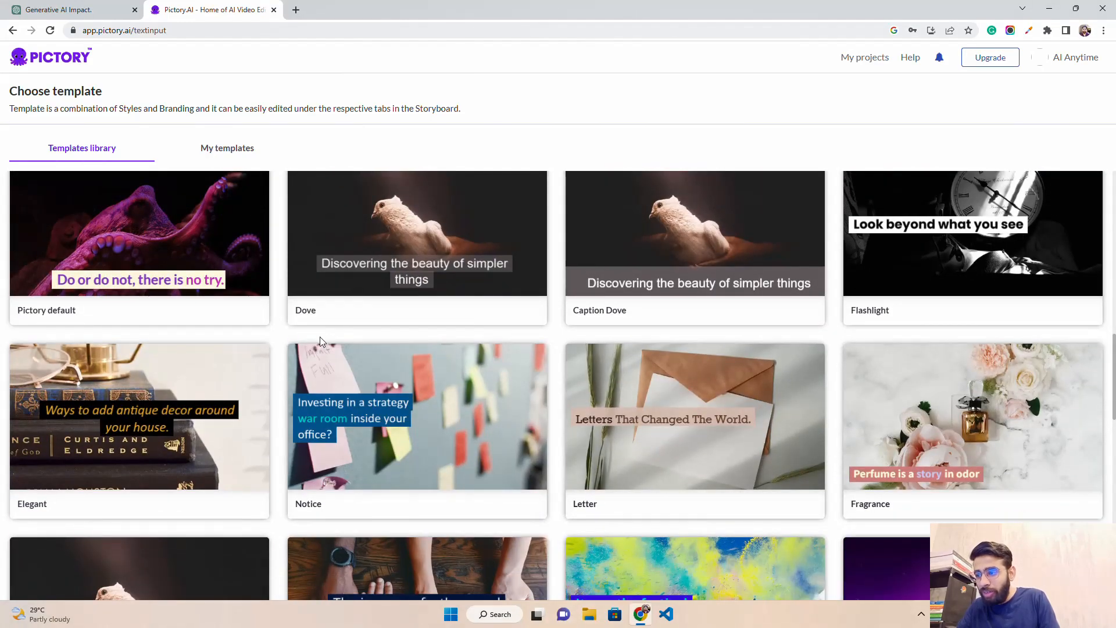
pyautogui.scroll(-2, 320, 336)
pyautogui.scroll(-1, 319, 337)
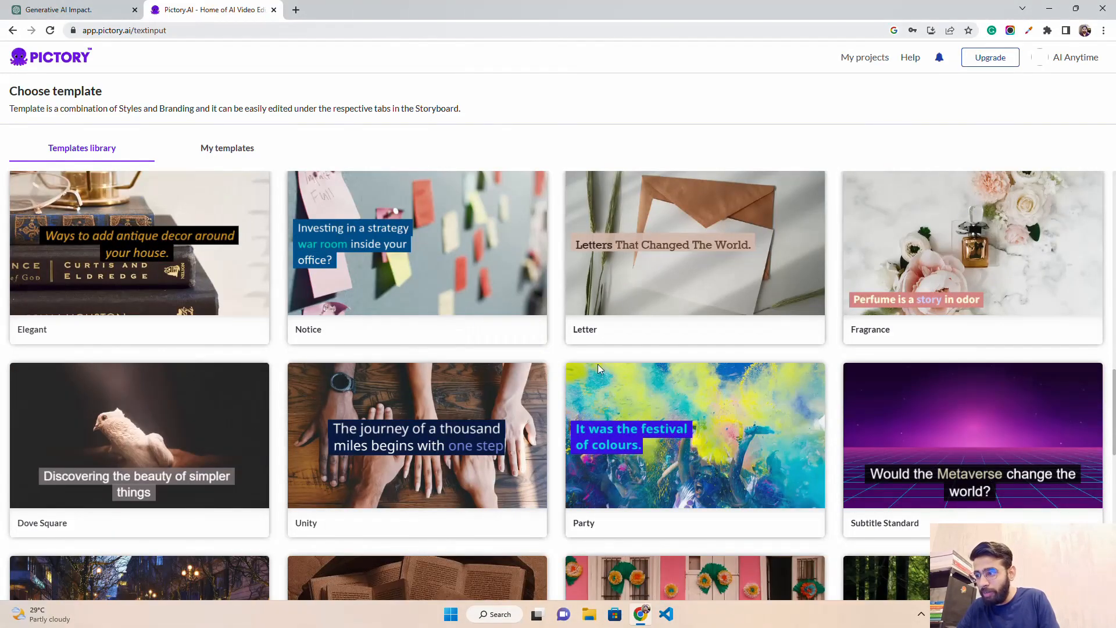
pyautogui.scroll(-2, 472, 421)
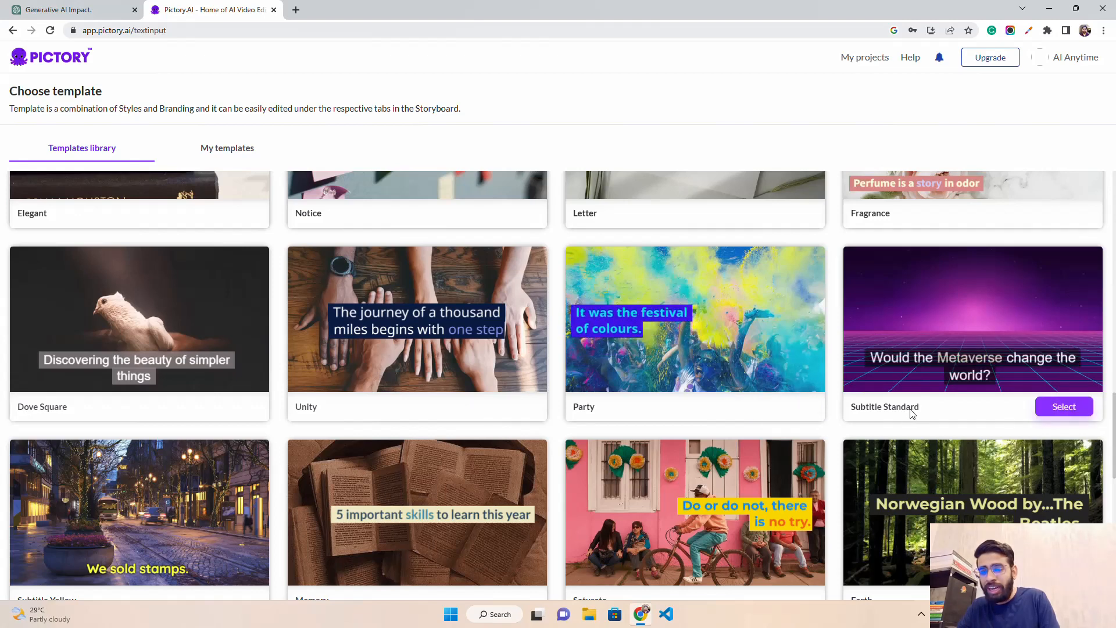
pyautogui.scroll(-1, 921, 360)
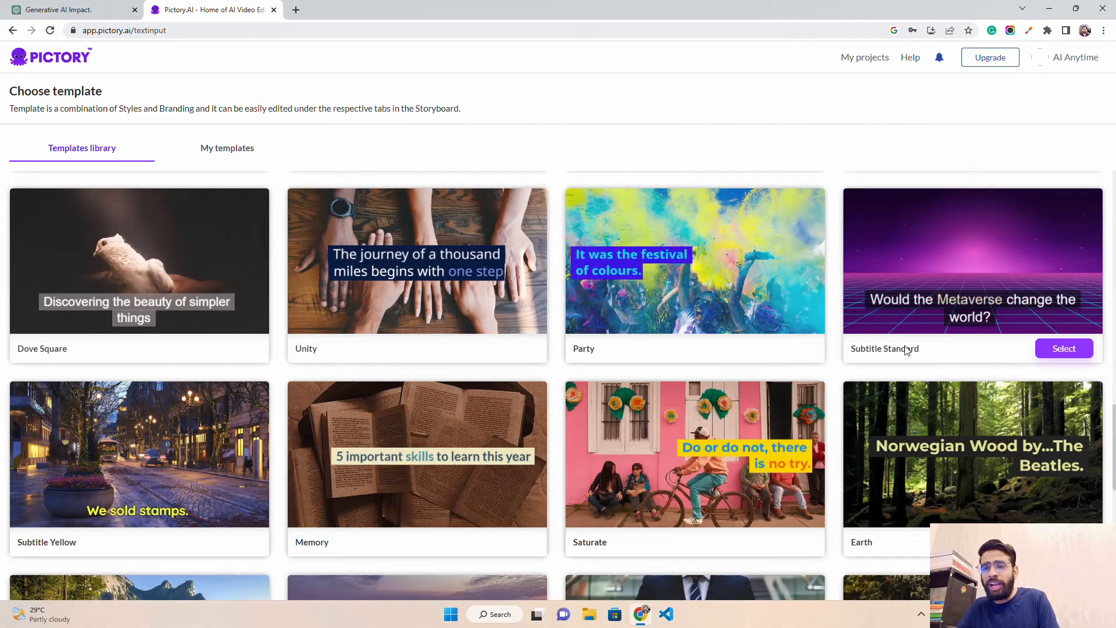
pyautogui.scroll(-6, 535, 444)
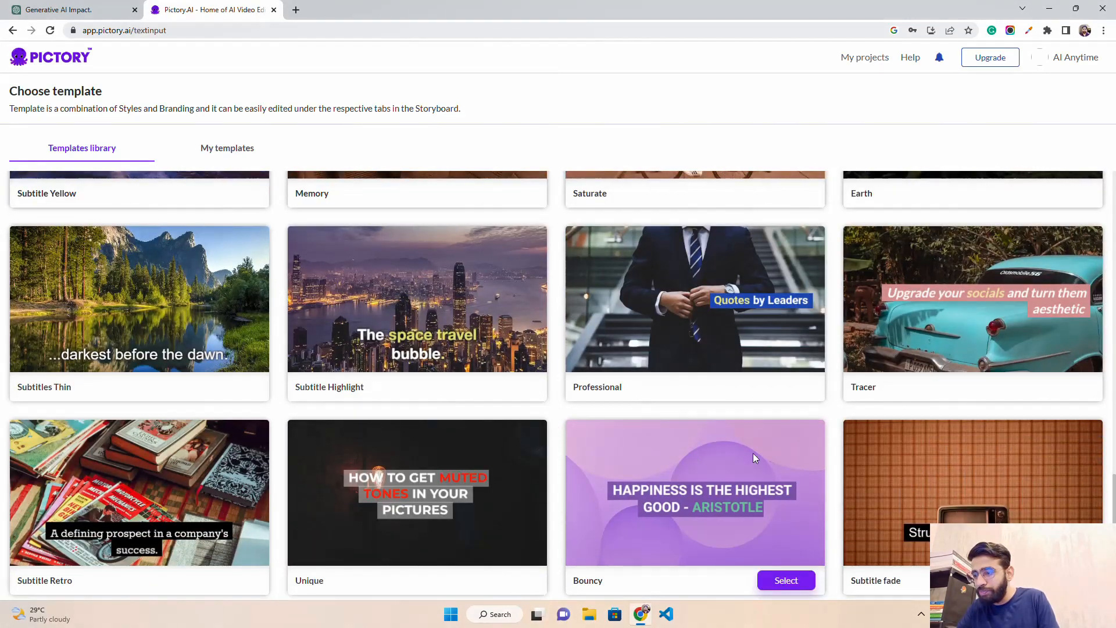
pyautogui.scroll(-2, 400, 436)
pyautogui.scroll(4, 360, 419)
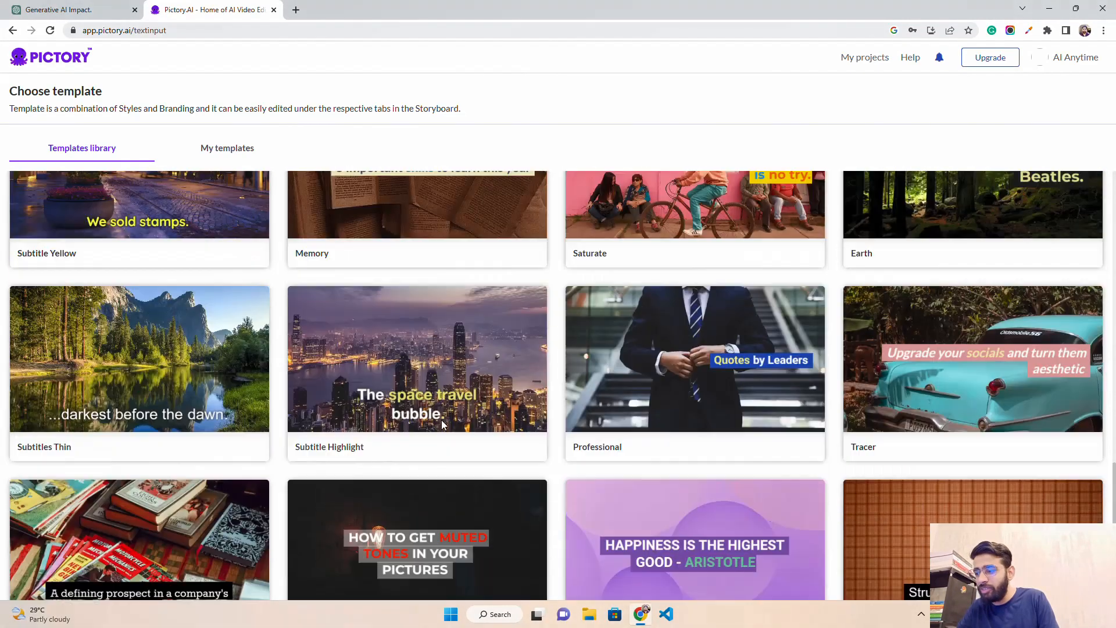
pyautogui.scroll(3, 293, 422)
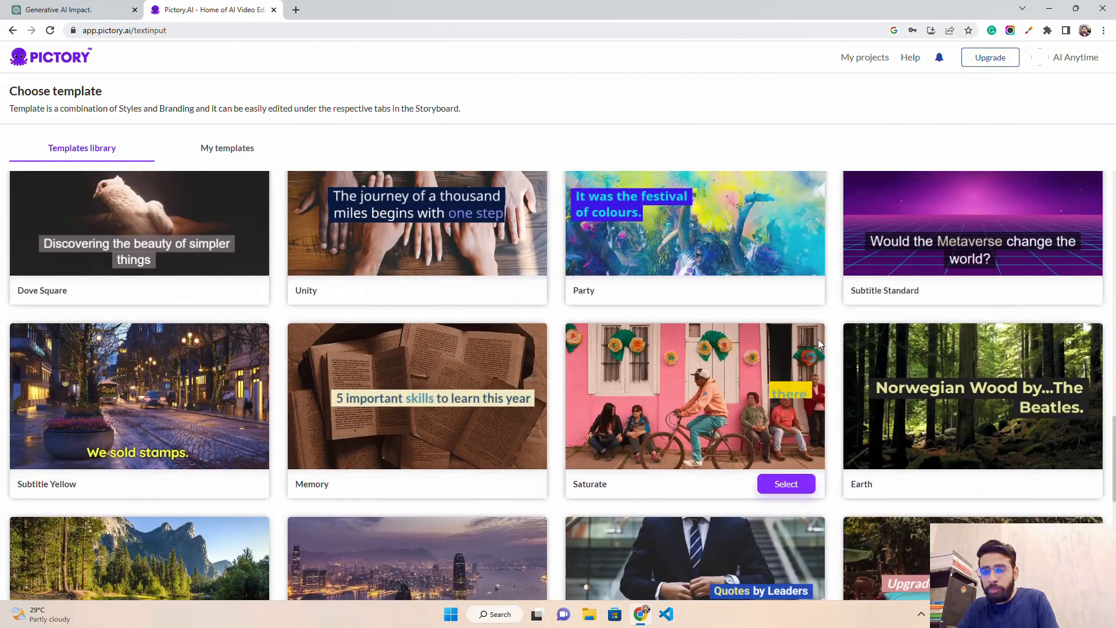
# Create the storyboard from the Subtitle Standard template in 16:9 aspect ratio
pyautogui.click(1064, 290)
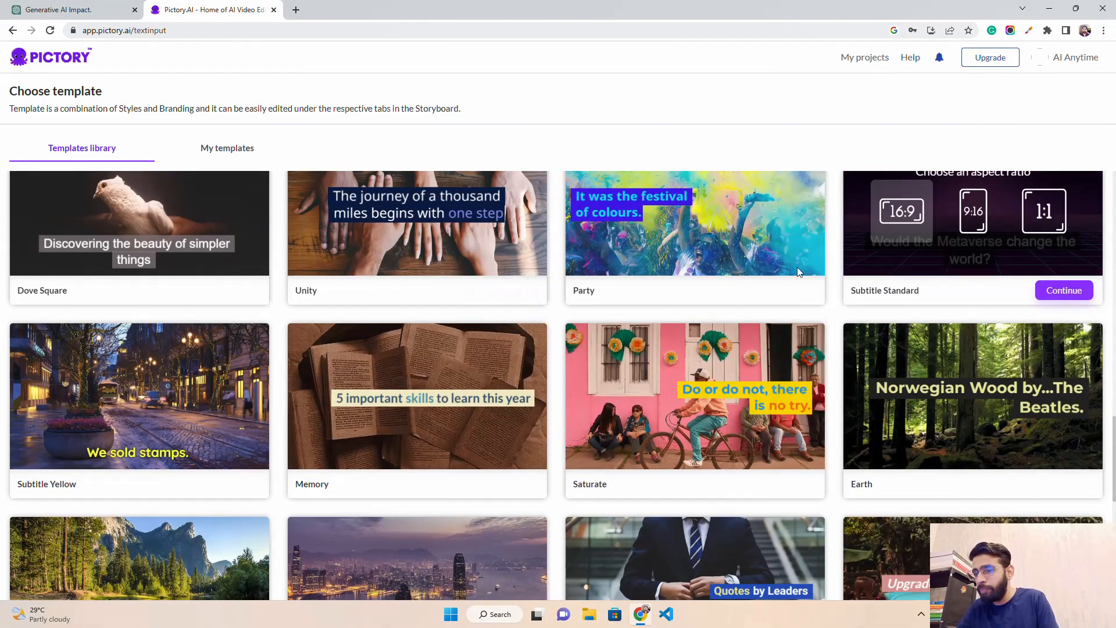
pyautogui.scroll(2, 724, 325)
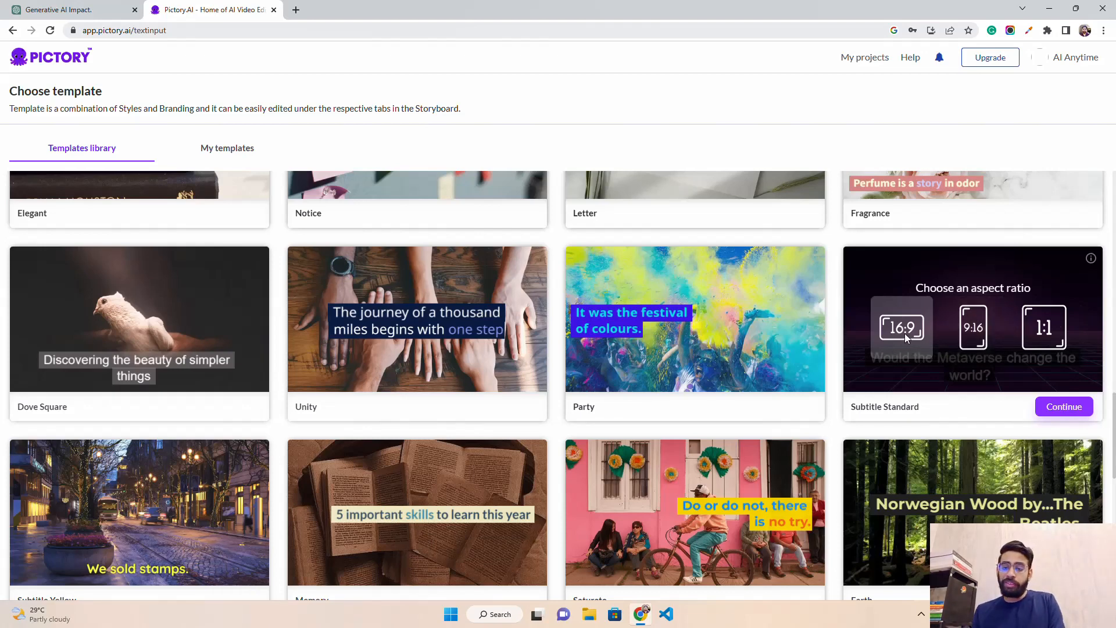
pyautogui.click(1062, 407)
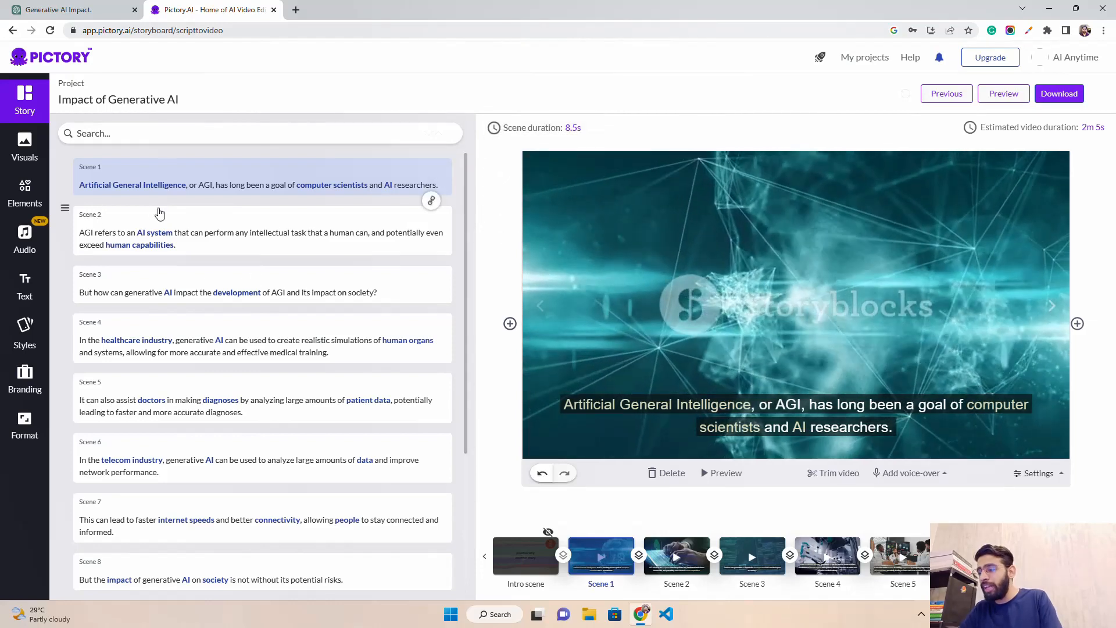
# Review how the script is divided into storyboard scenes, and check the settings of Scene 1
pyautogui.scroll(-3, 148, 250)
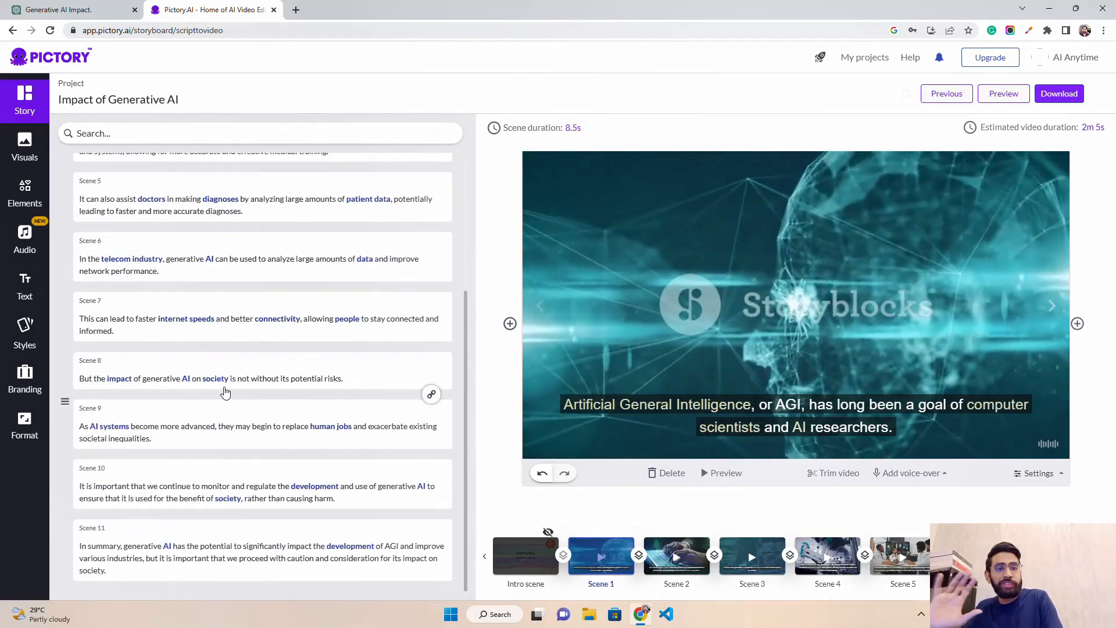
pyautogui.scroll(3, 266, 292)
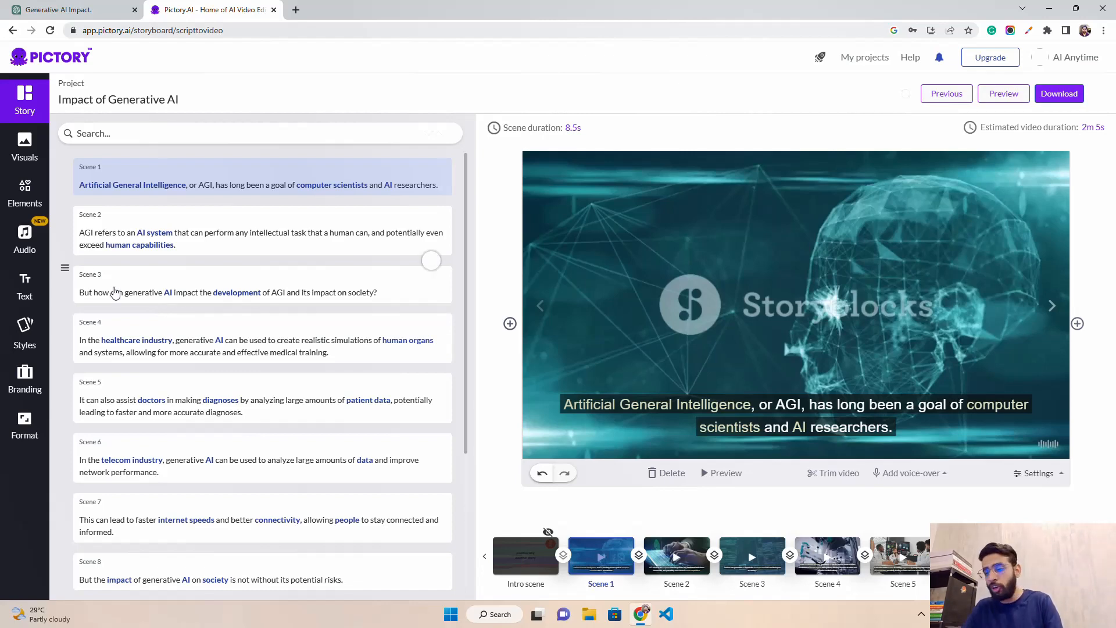
pyautogui.scroll(-3, 172, 241)
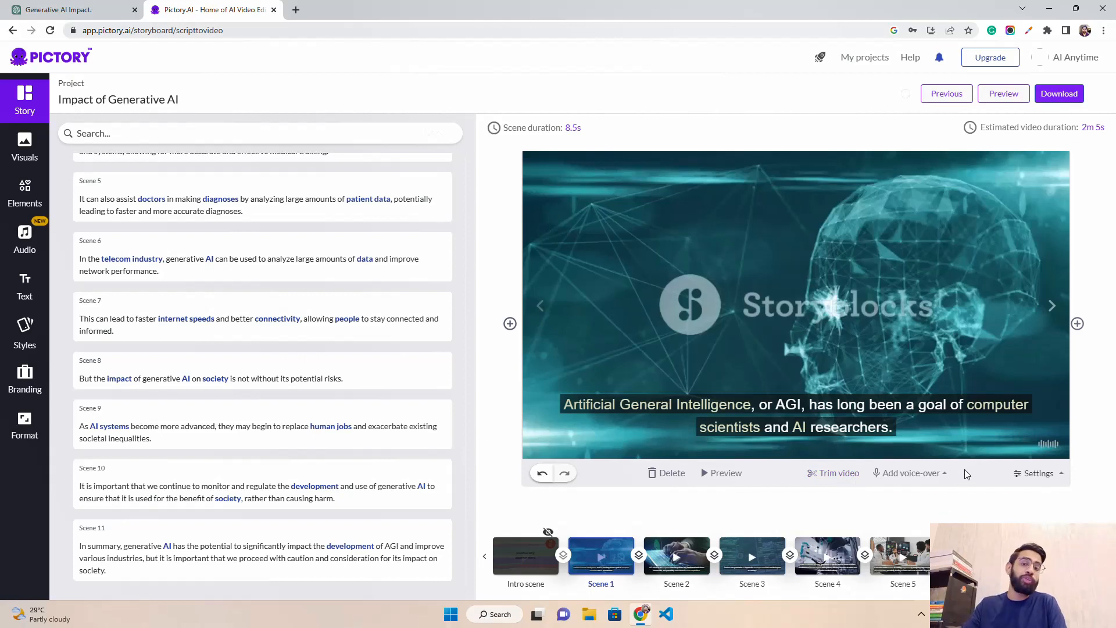
pyautogui.click(1037, 472)
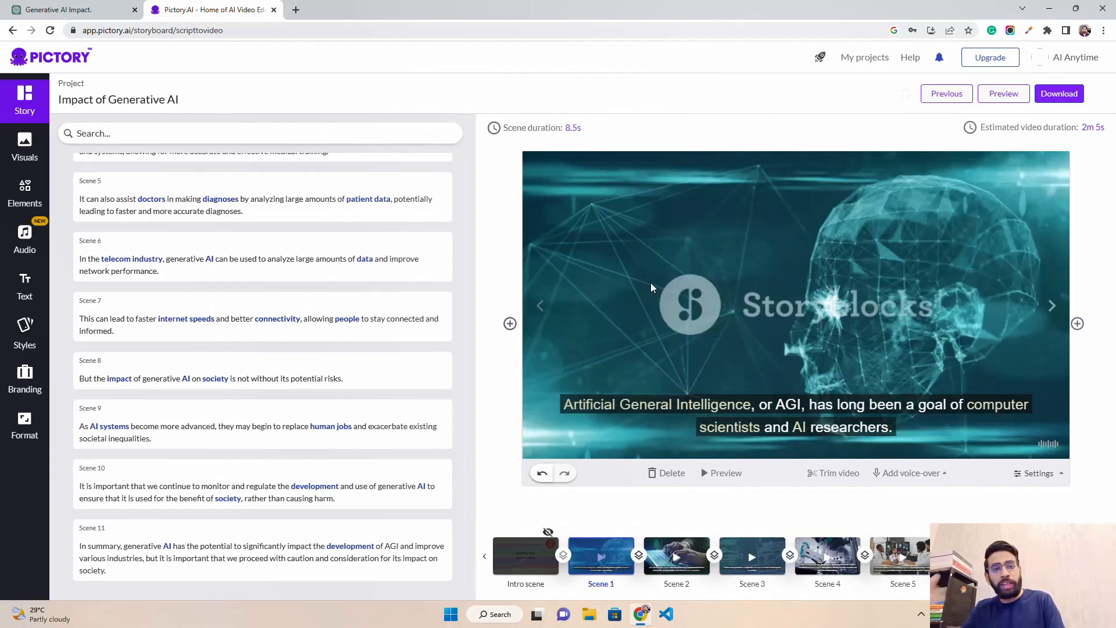
# Examine the stock visuals suggested for Scene 1, the personal uploads, the background textures and the stickers
pyautogui.click(25, 152)
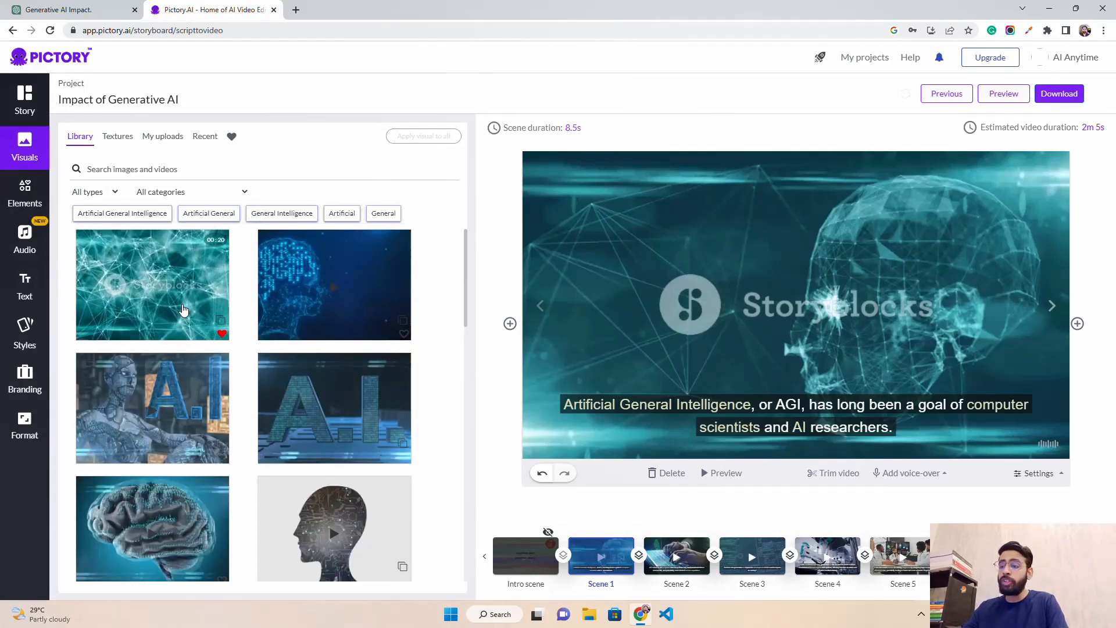
pyautogui.scroll(-8, 234, 391)
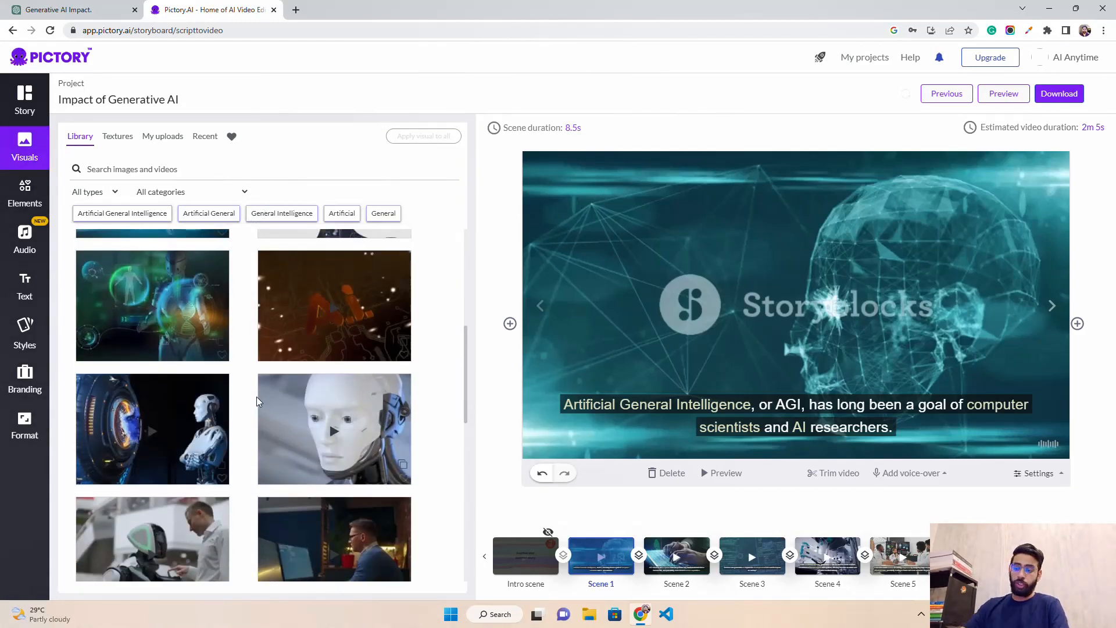
pyautogui.scroll(-1, 256, 401)
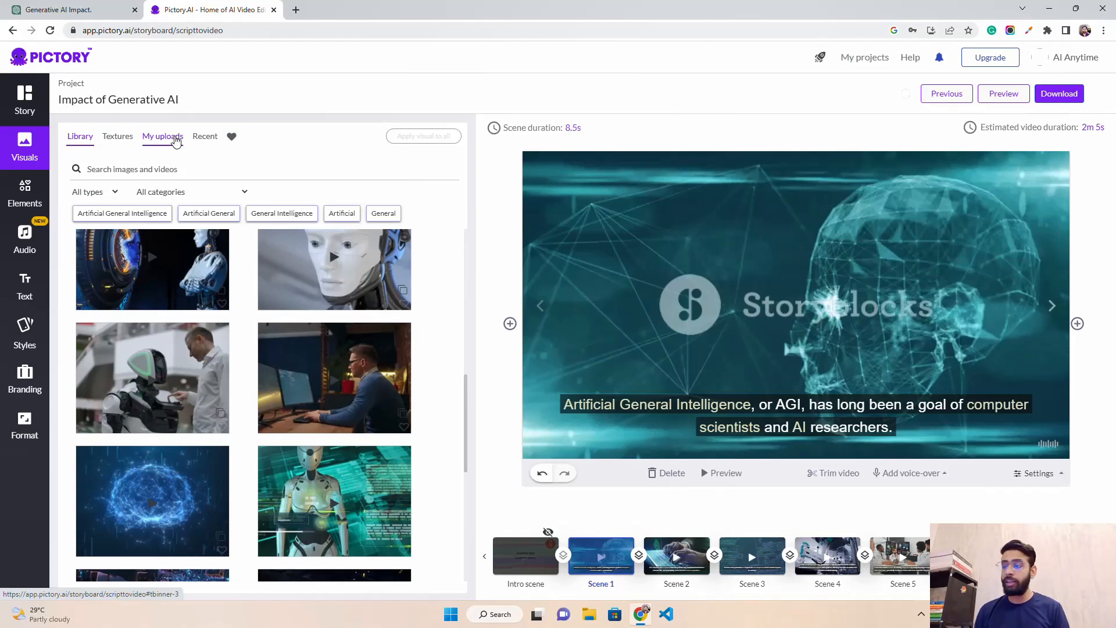
pyautogui.click(176, 141)
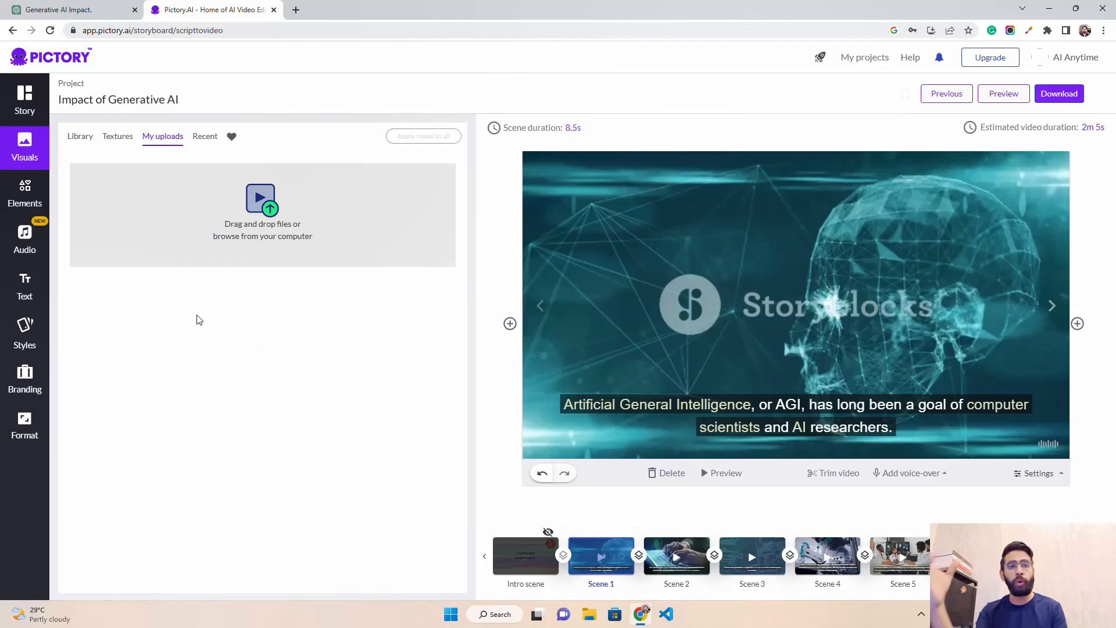
pyautogui.click(114, 143)
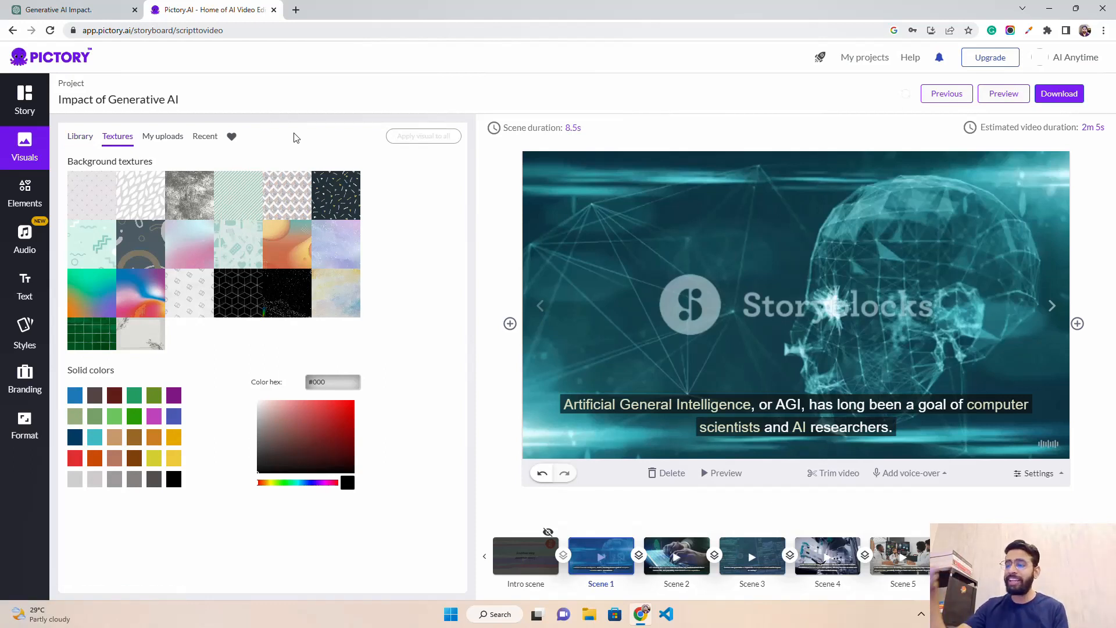
pyautogui.click(26, 200)
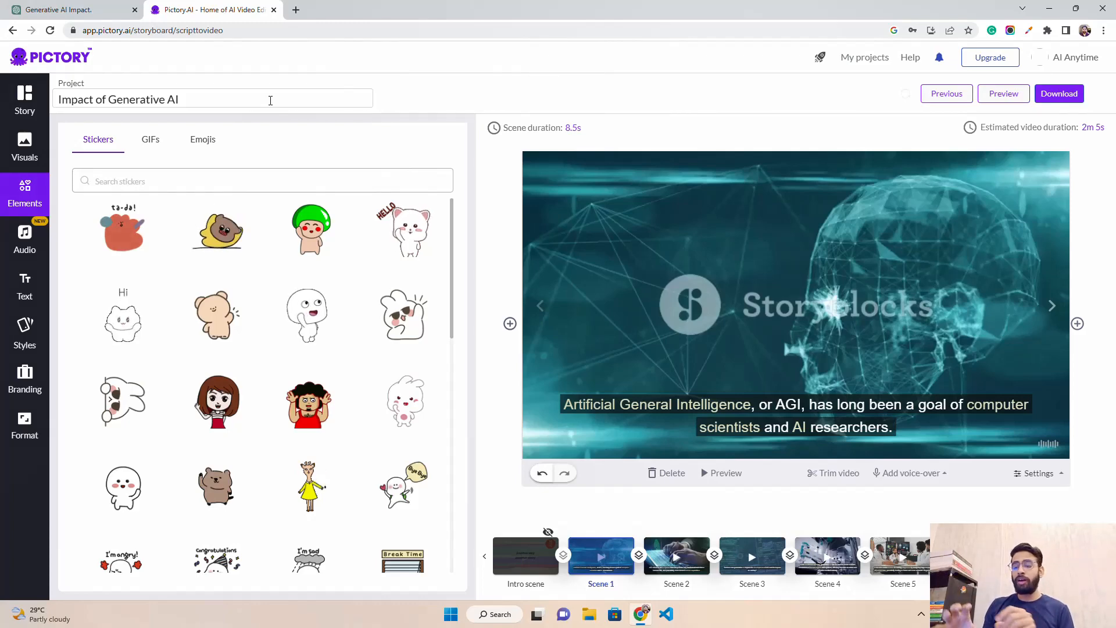
# Examine the background music tracks and the genres available for filtering them
pyautogui.click(25, 239)
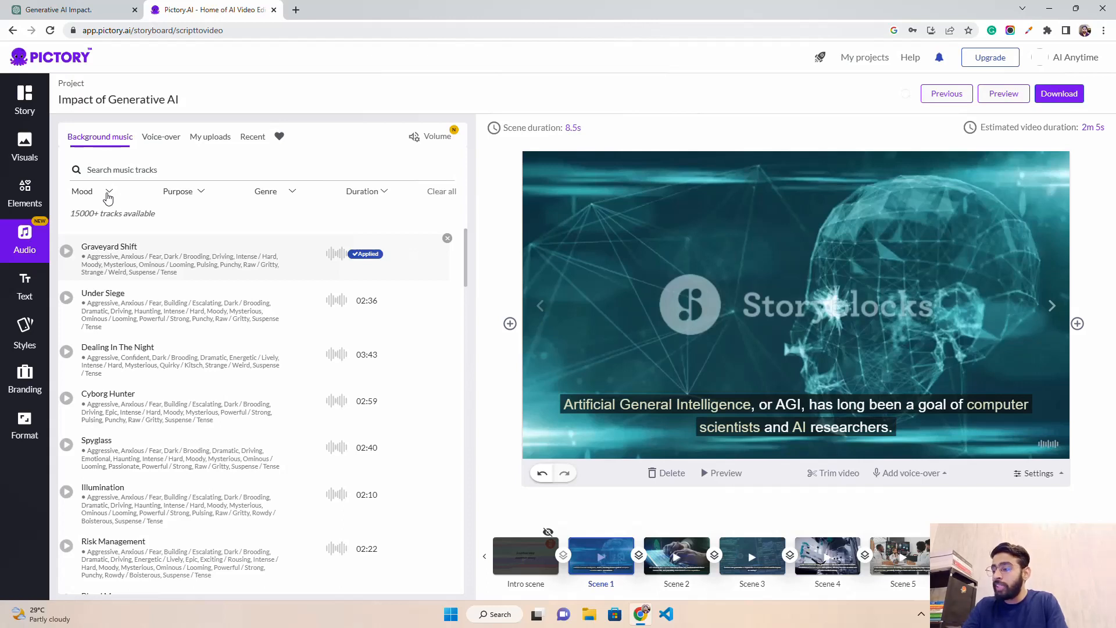
pyautogui.click(293, 192)
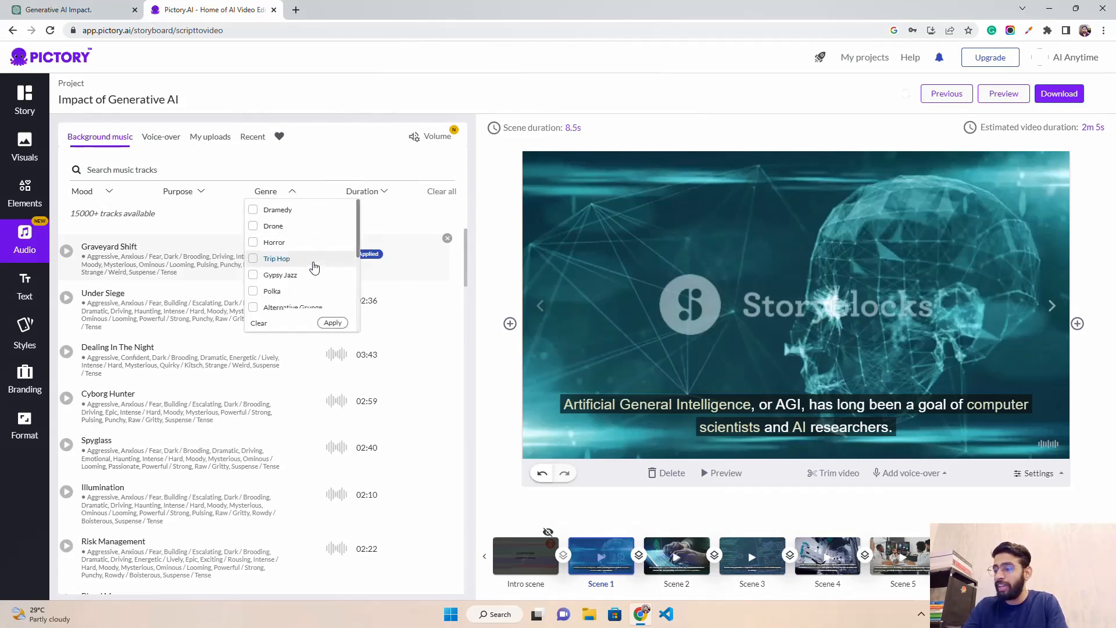
pyautogui.scroll(-6, 314, 267)
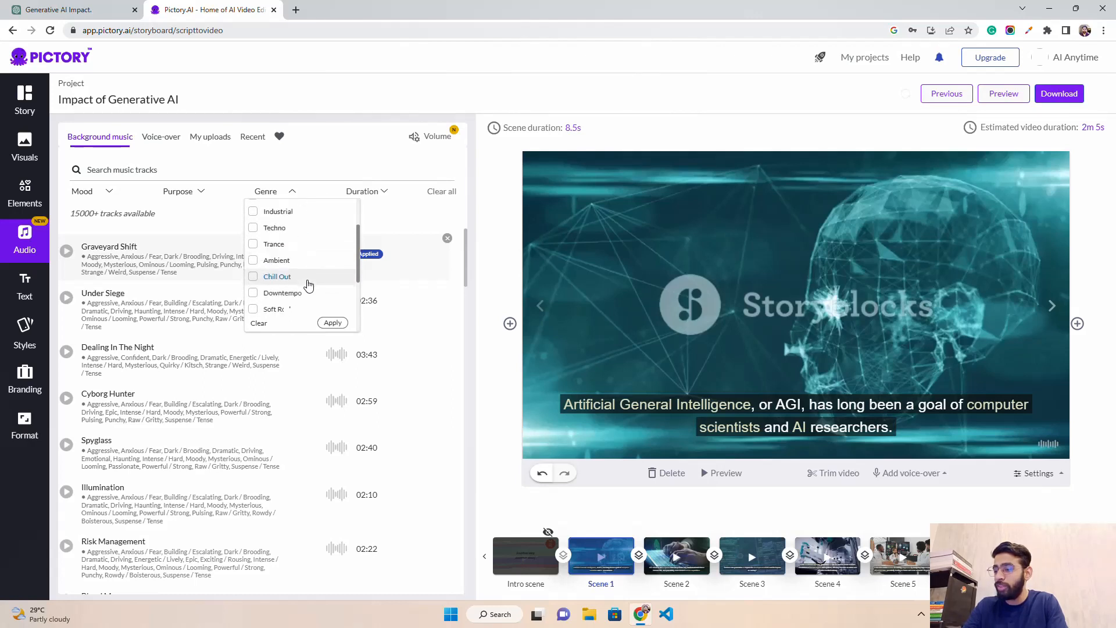
pyautogui.scroll(-2, 309, 285)
pyautogui.scroll(2, 309, 284)
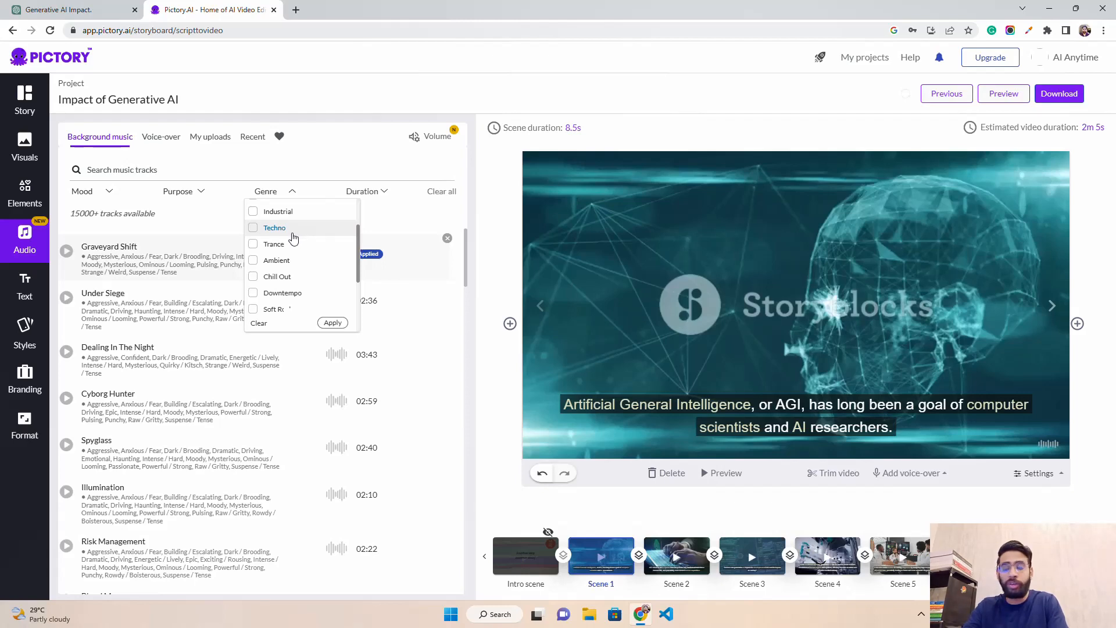
# Look over the text types, template styles, intro branding options and video format options for the project
pyautogui.click(25, 286)
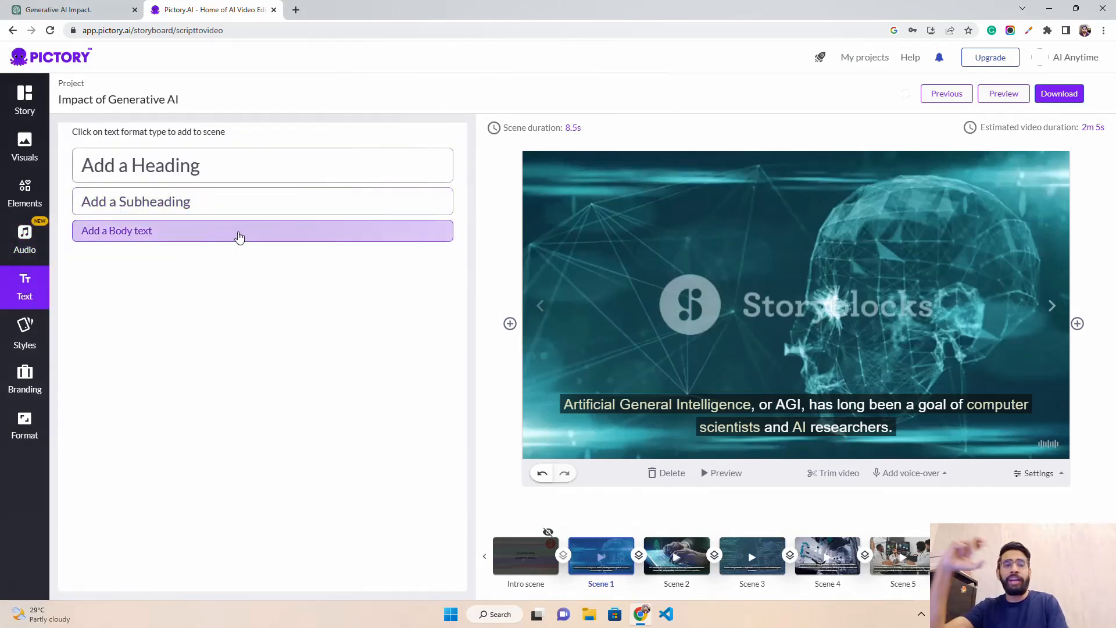
pyautogui.click(35, 343)
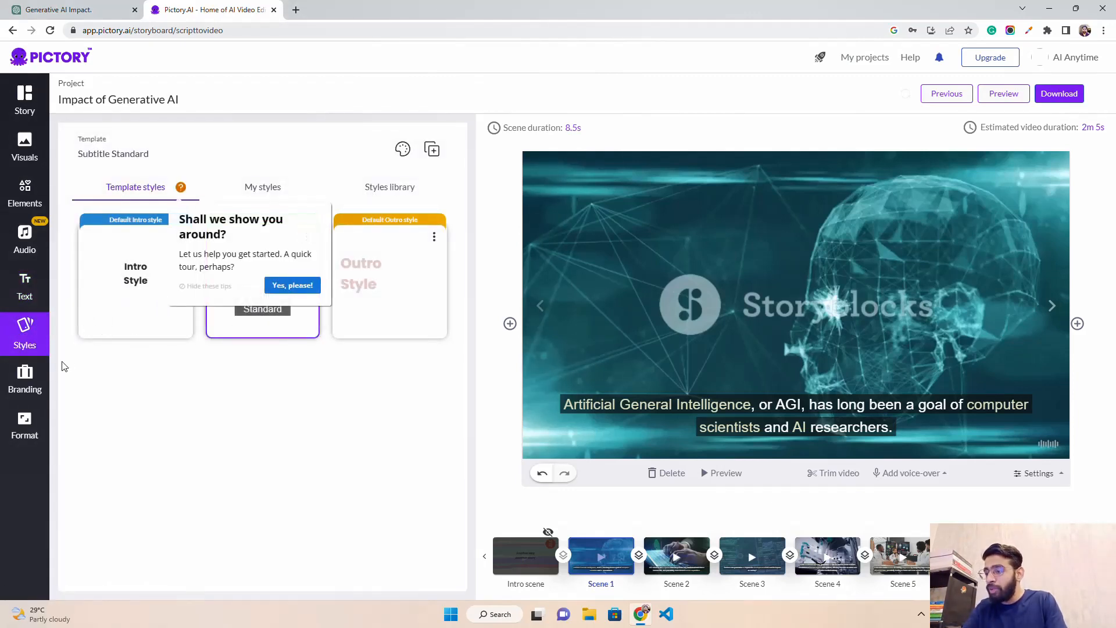
pyautogui.click(26, 379)
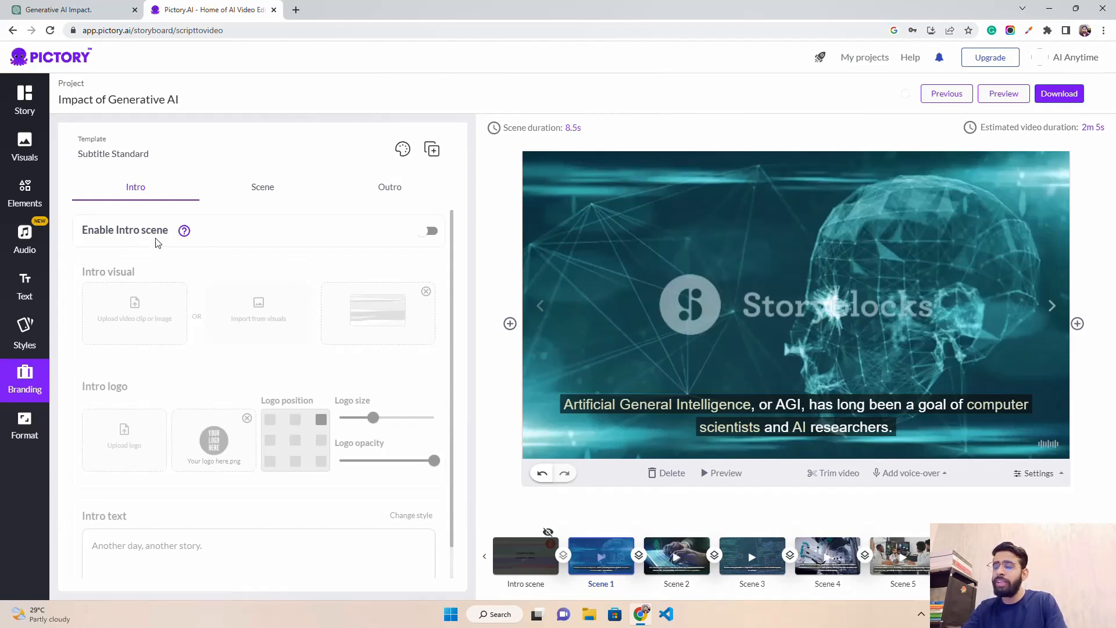
pyautogui.click(26, 426)
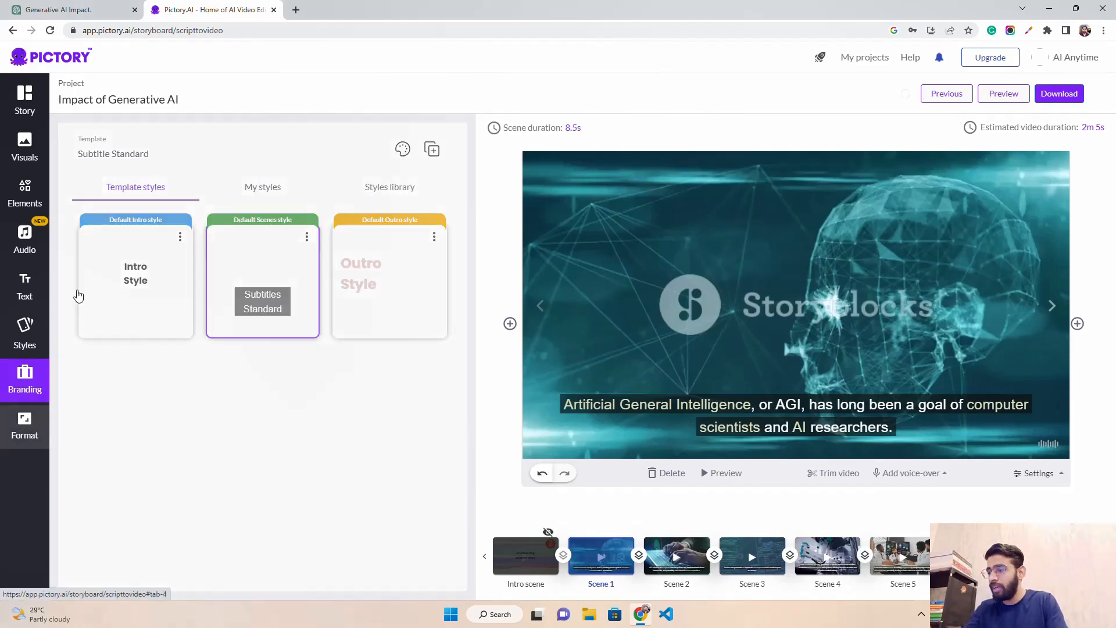
# Generate the storyboard as a downloadable video and let the rendering run in the background
pyautogui.click(32, 113)
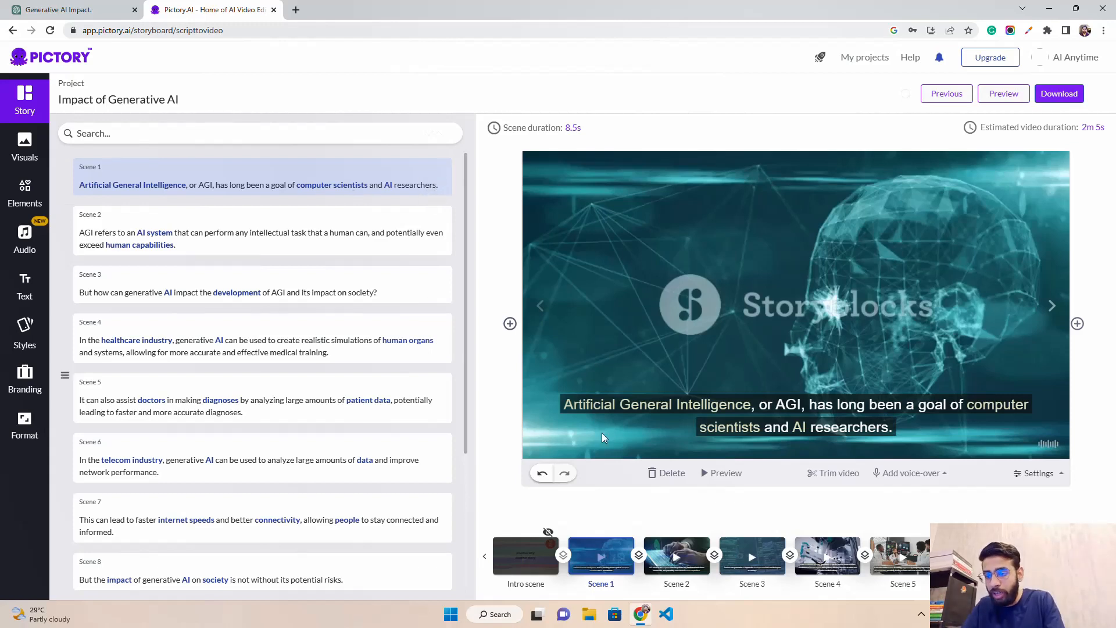
pyautogui.click(924, 473)
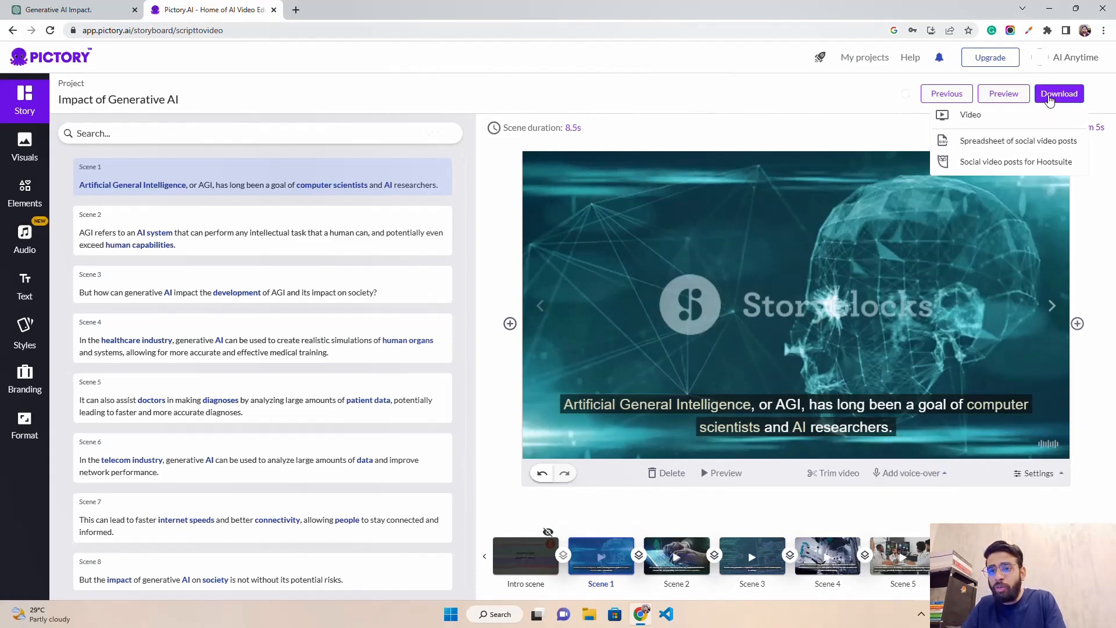
pyautogui.moveTo(1046, 109)
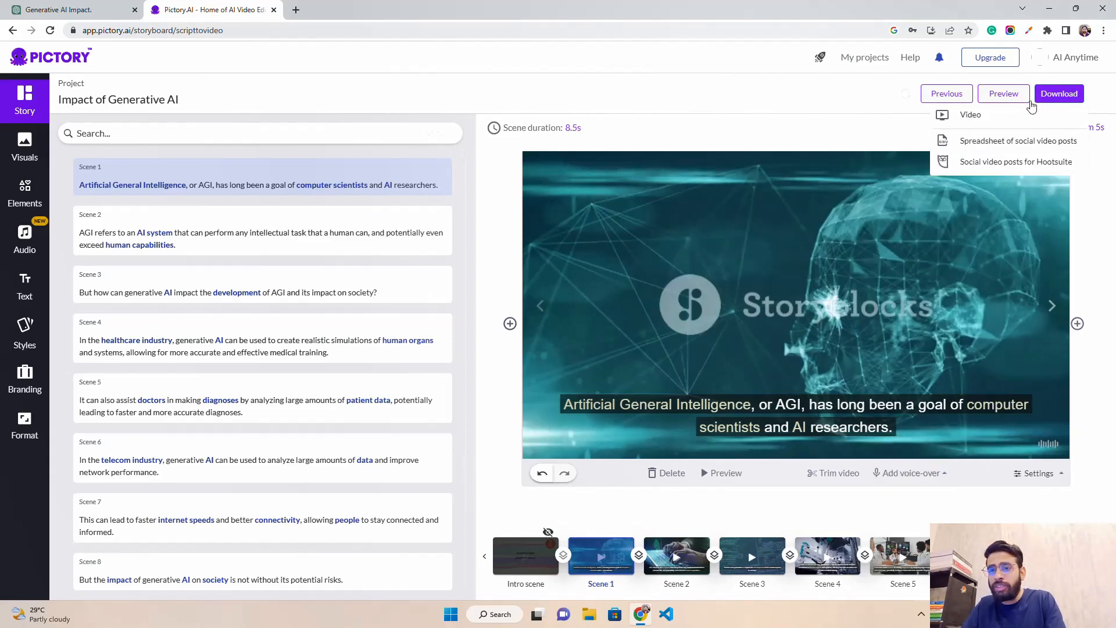
pyautogui.click(989, 115)
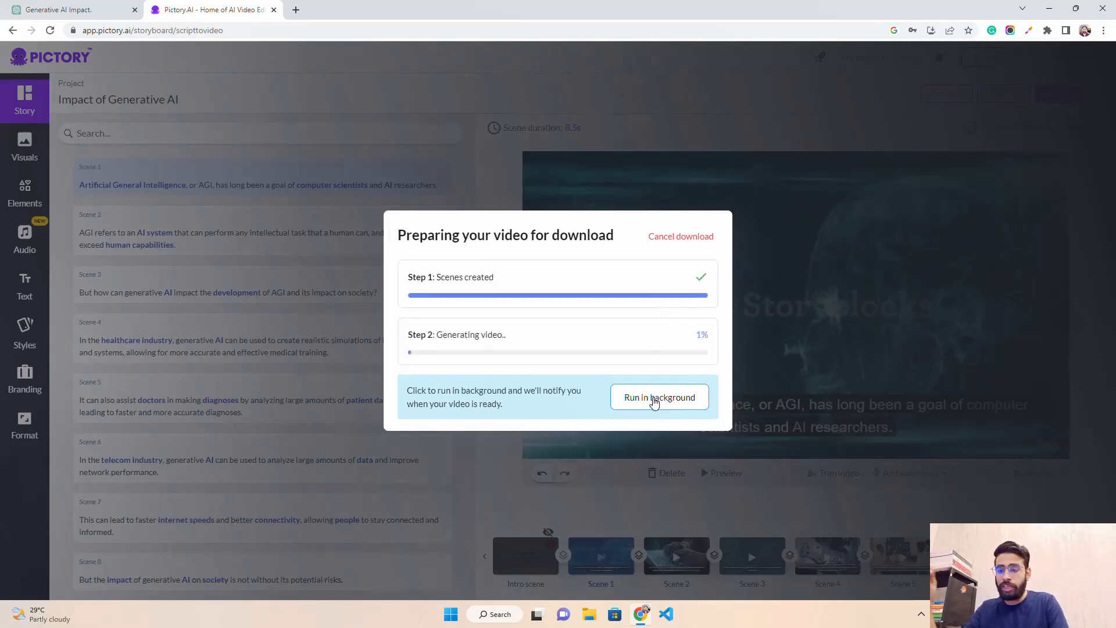
pyautogui.click(658, 398)
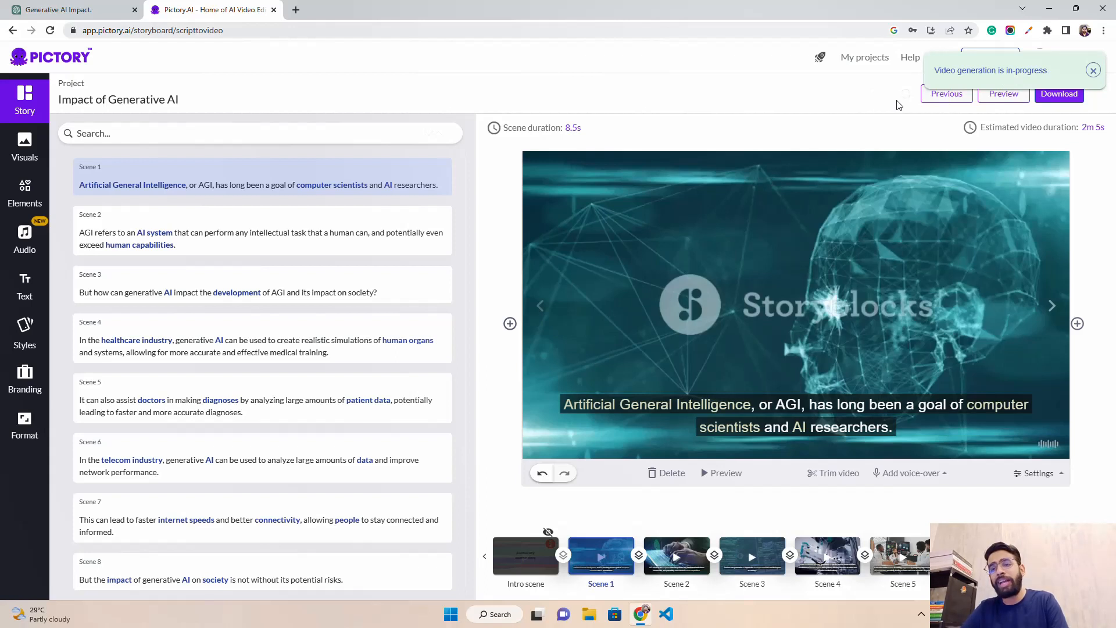
# Check the video generation progress in the notifications, and look through the scene thumbnails as far as the outro scene
pyautogui.click(939, 62)
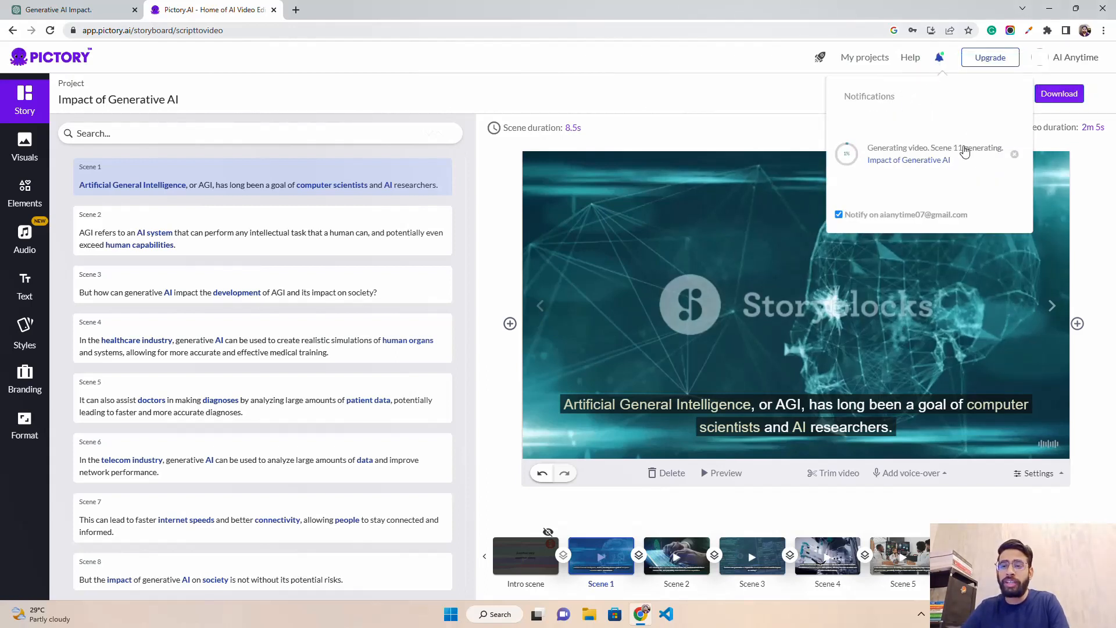
pyautogui.click(755, 94)
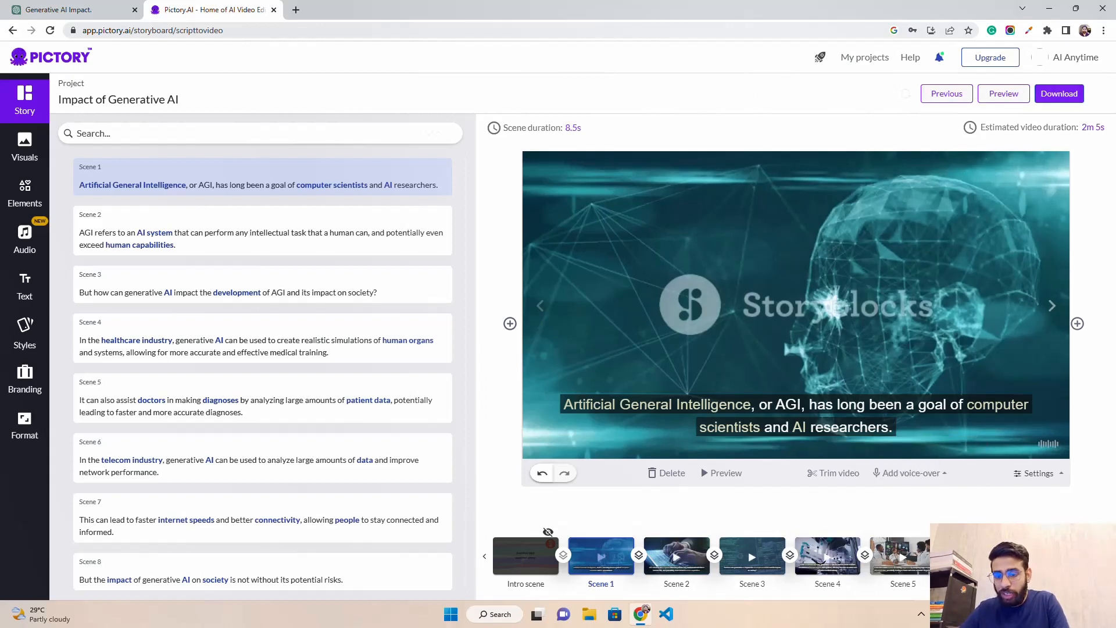
pyautogui.hscroll(5, 698, 556)
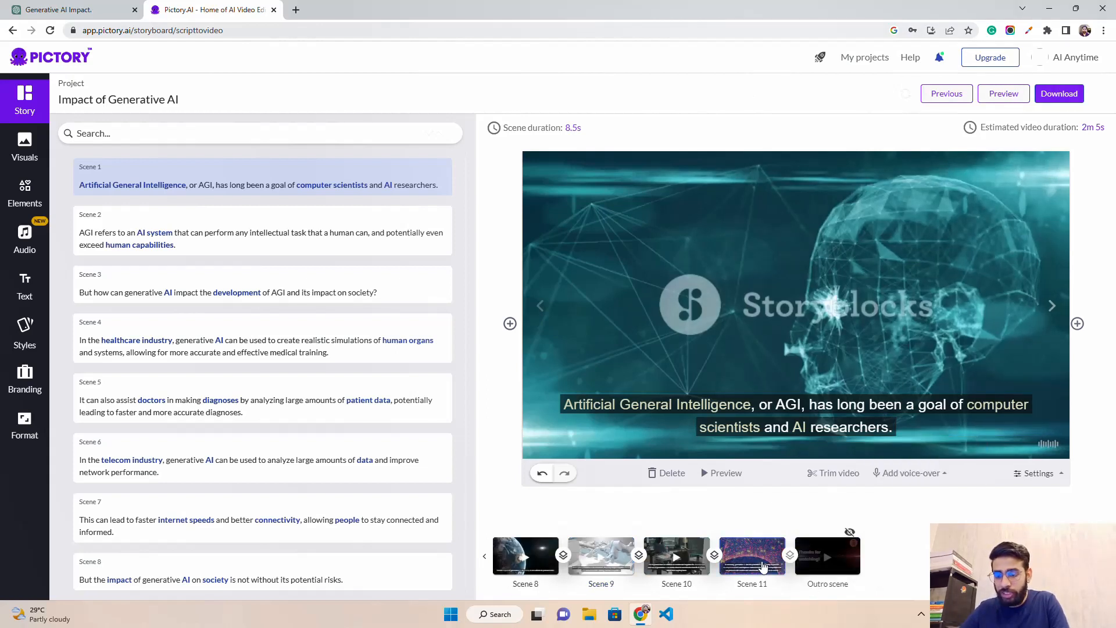
pyautogui.click(484, 560)
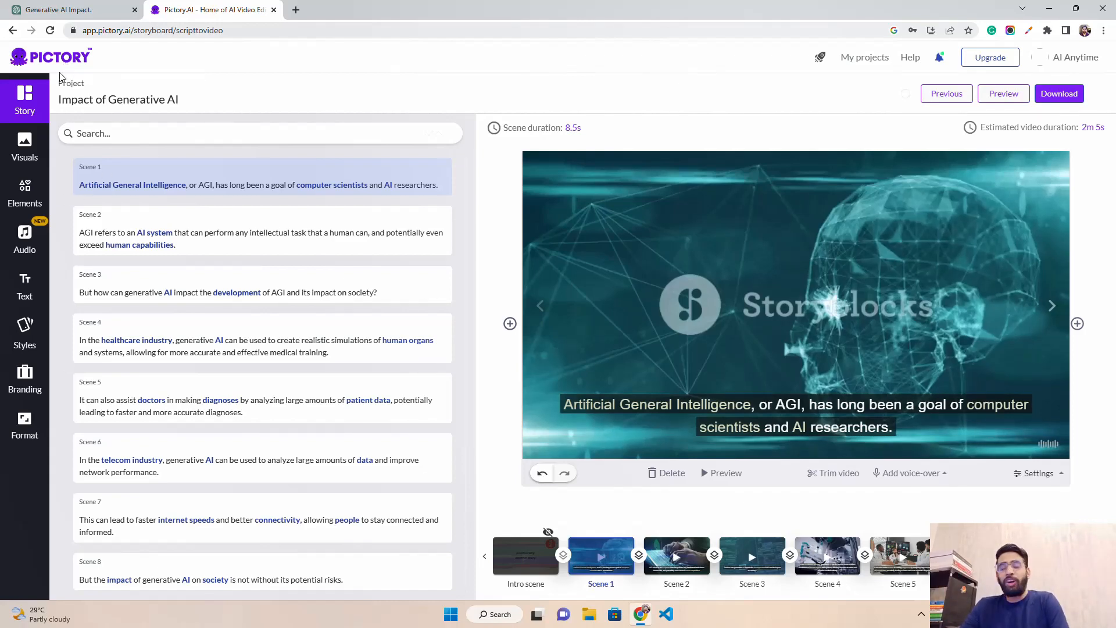
# Review the video script in the ChatGPT conversation and return to the Pictory storyboard
pyautogui.click(44, 7)
pyautogui.click(277, 218)
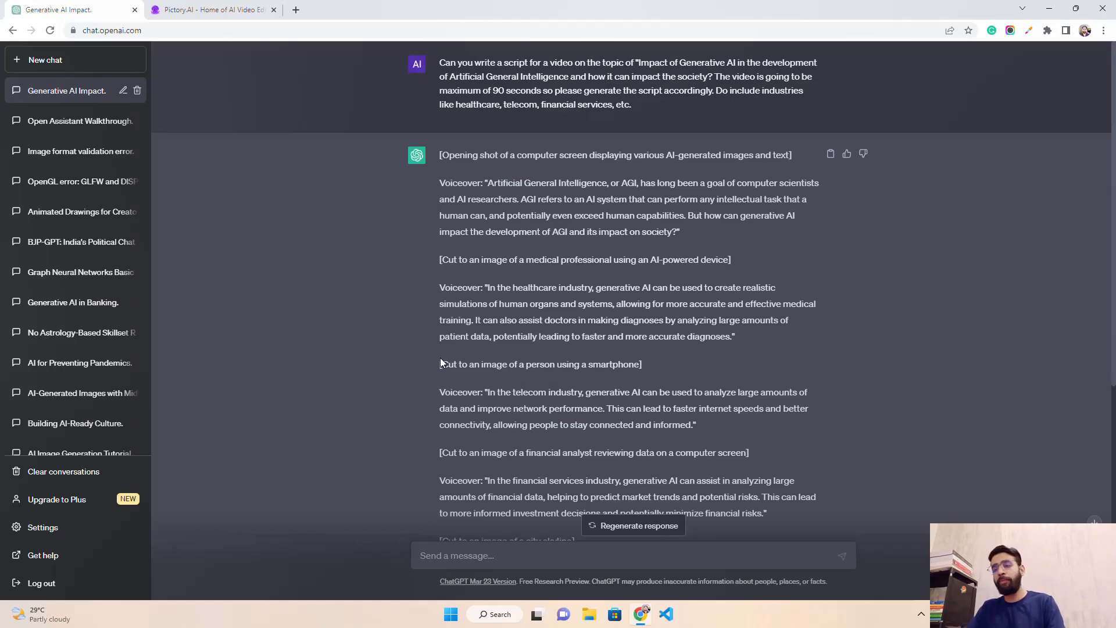
pyautogui.hotkey('ctrl', 'Tab')
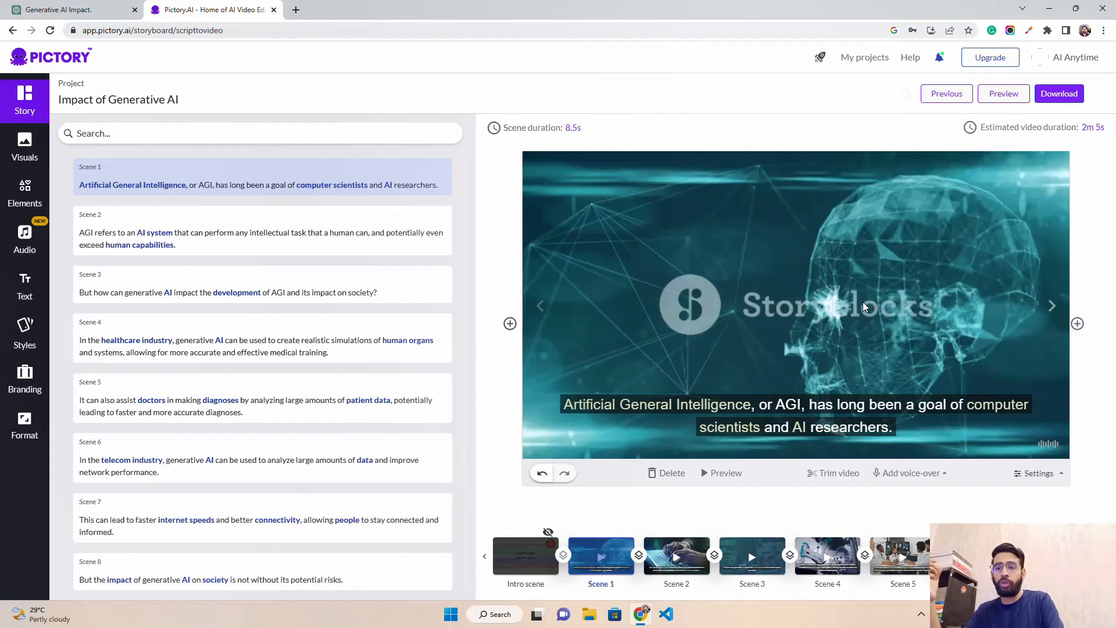
# Check the Pictory notifications for the video's status, and open the "Video Generated - Impact of Generative AI" email in Gmail
pyautogui.click(939, 67)
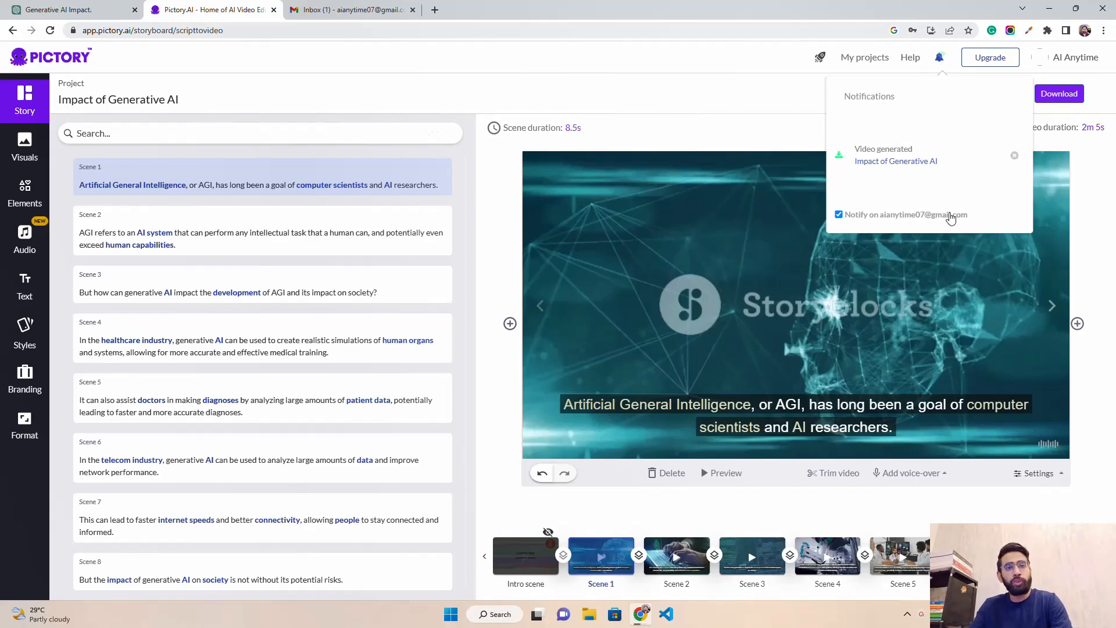
pyautogui.click(300, 6)
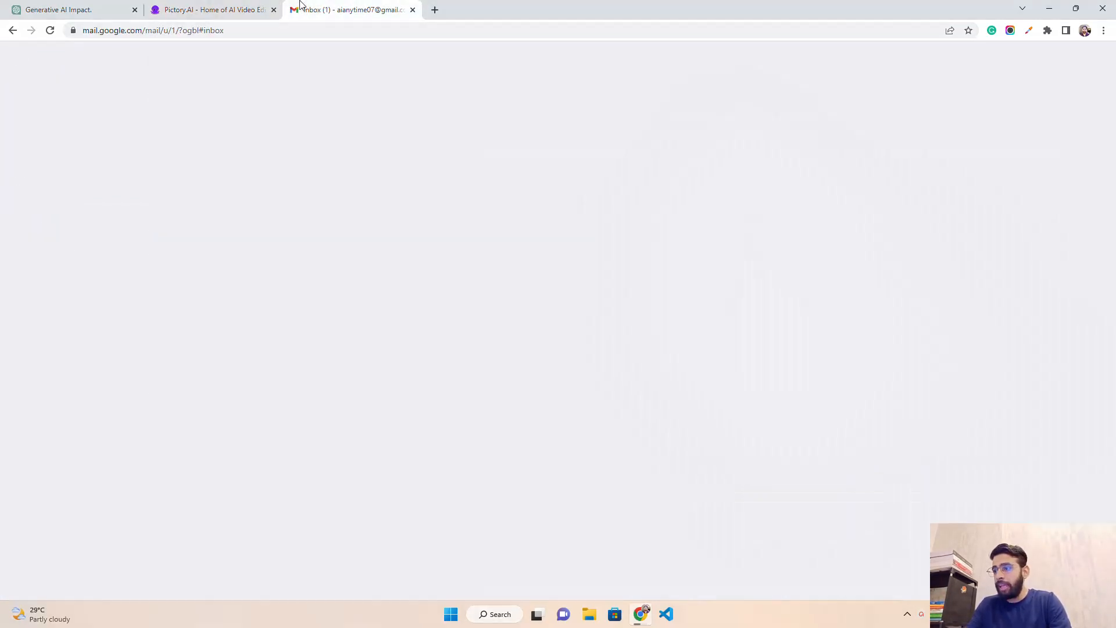
pyautogui.click(381, 152)
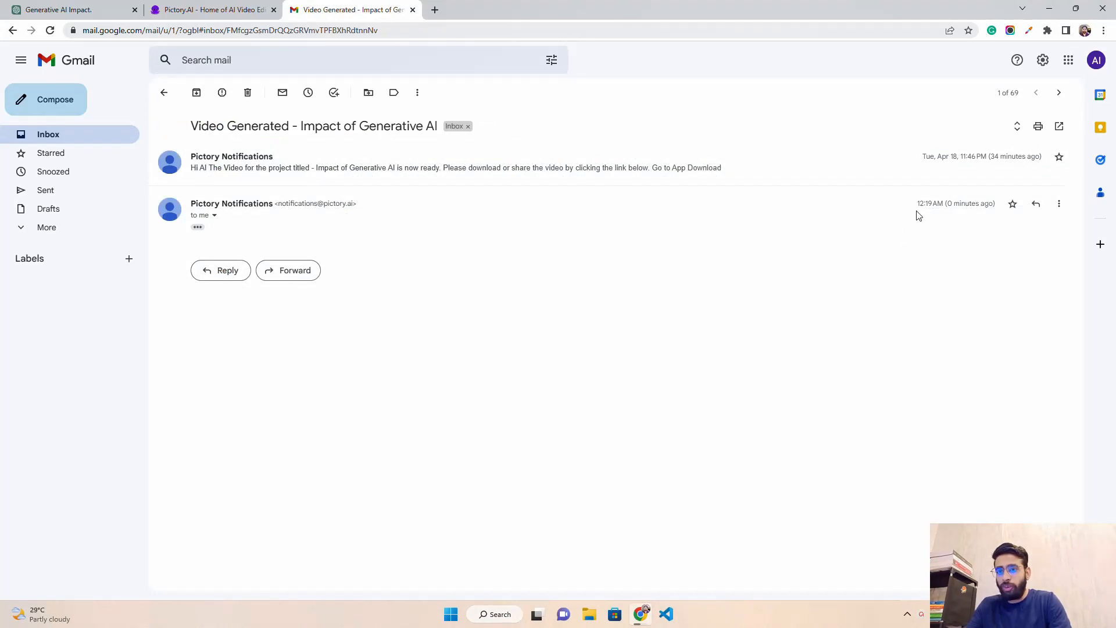
# Return to Pictory and download the generated Impact of Generative AI video from its notification
pyautogui.click(223, 4)
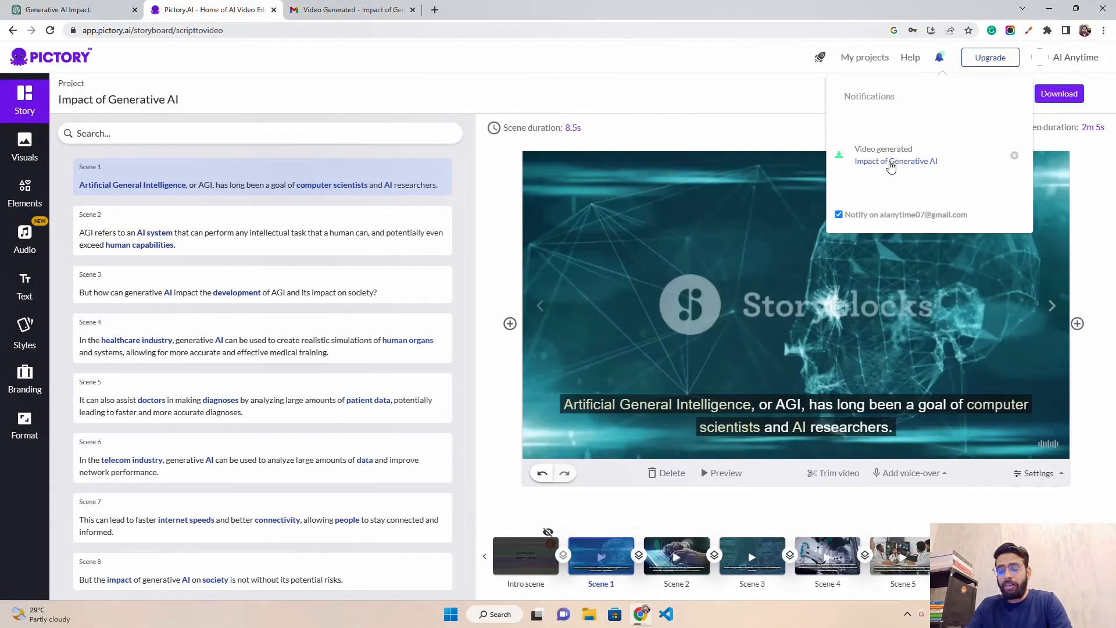
pyautogui.click(891, 162)
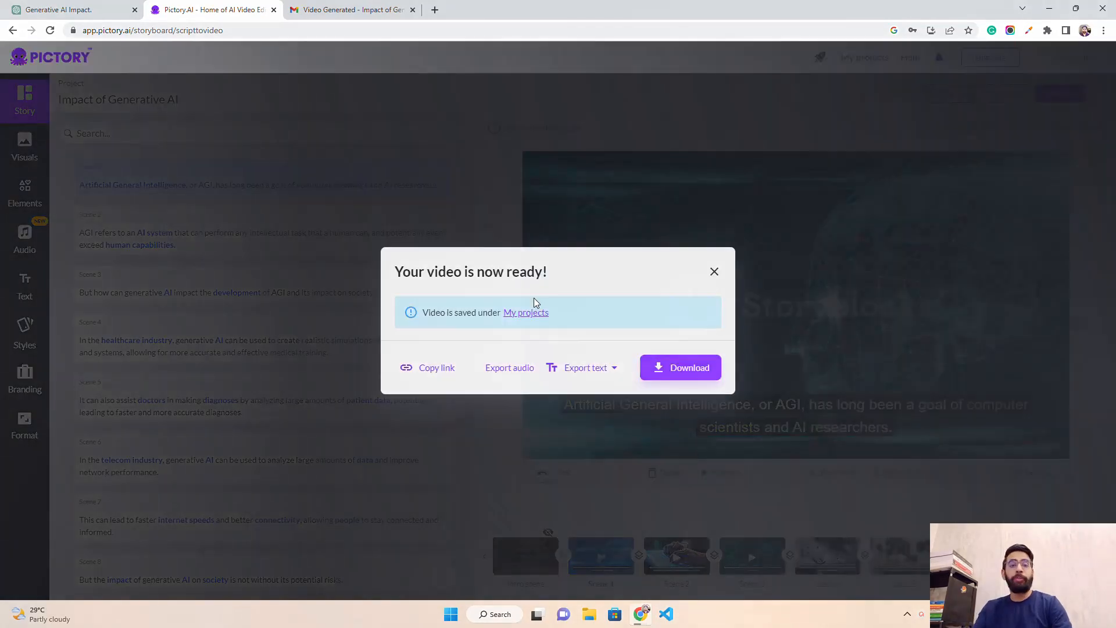
pyautogui.click(703, 369)
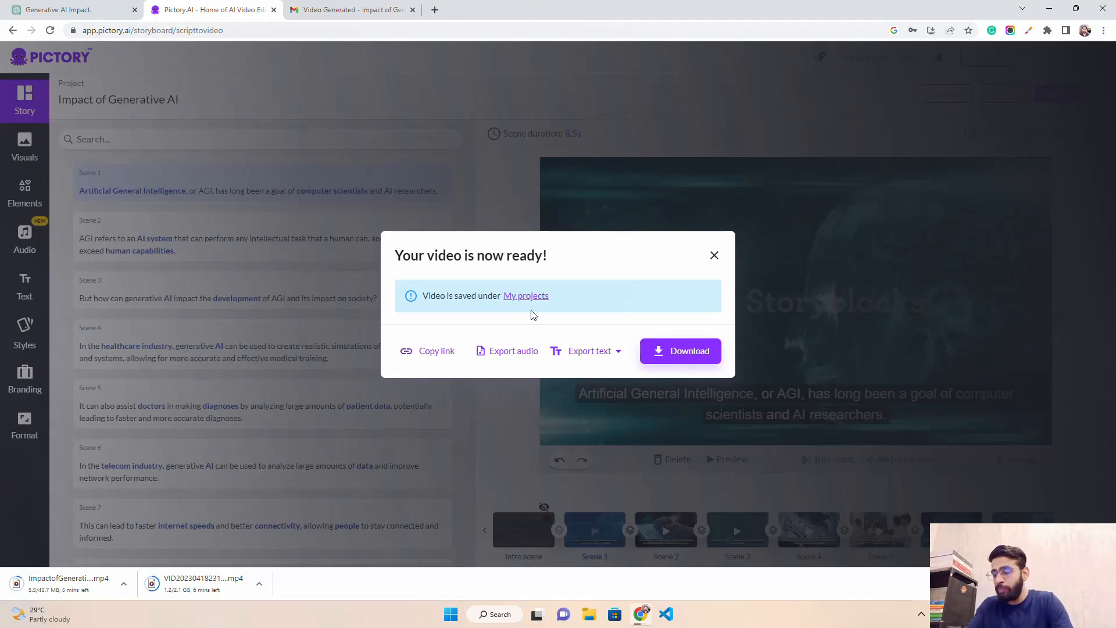
# Switch to Gmail, expand the hidden content of the newest Pictory email, and examine its message, video preview and link options
pyautogui.click(331, 9)
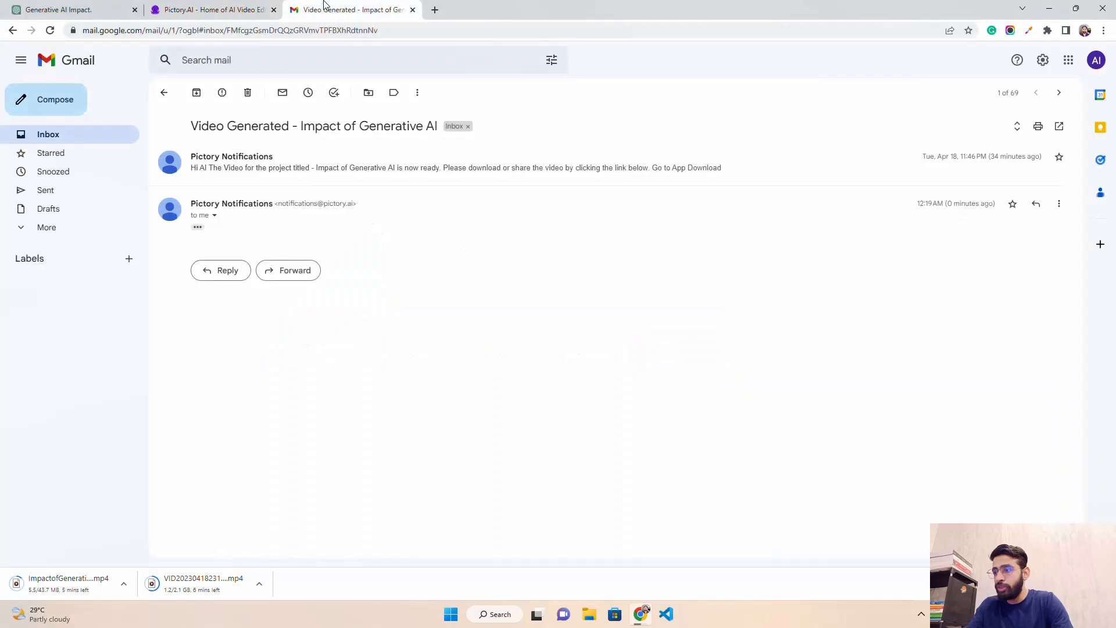
pyautogui.click(198, 229)
pyautogui.scroll(-4, 360, 290)
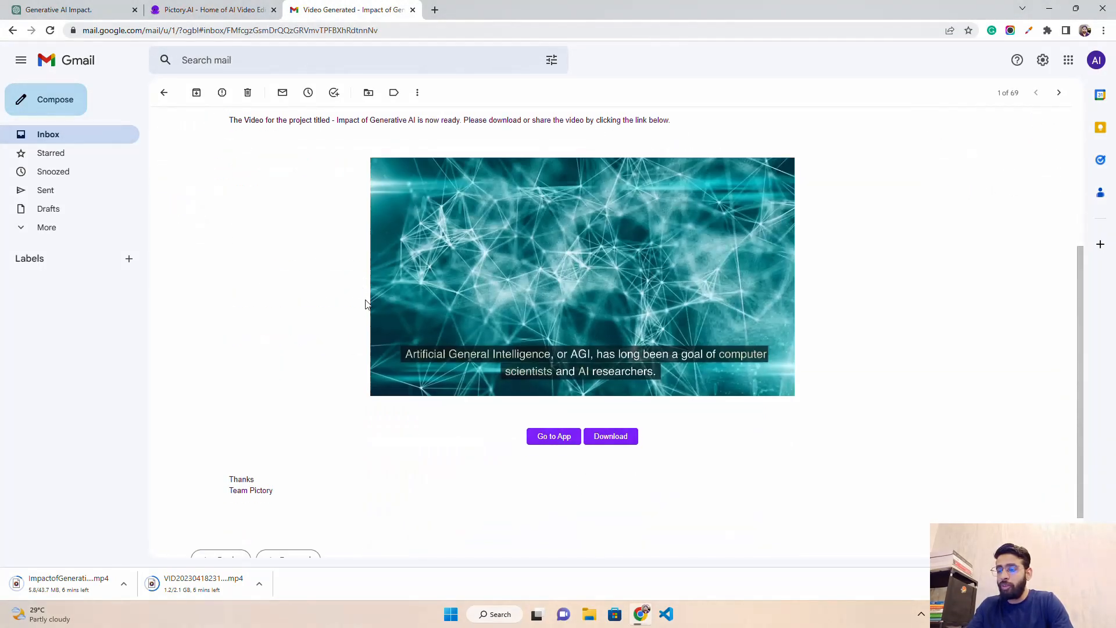
pyautogui.scroll(1, 366, 305)
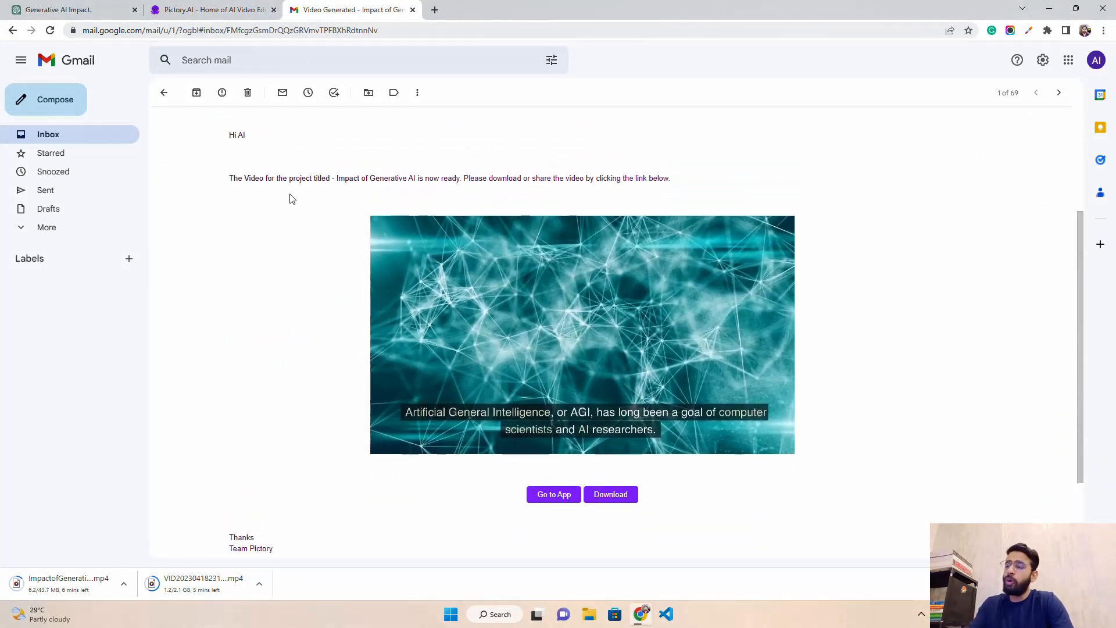
pyautogui.scroll(-1, 287, 189)
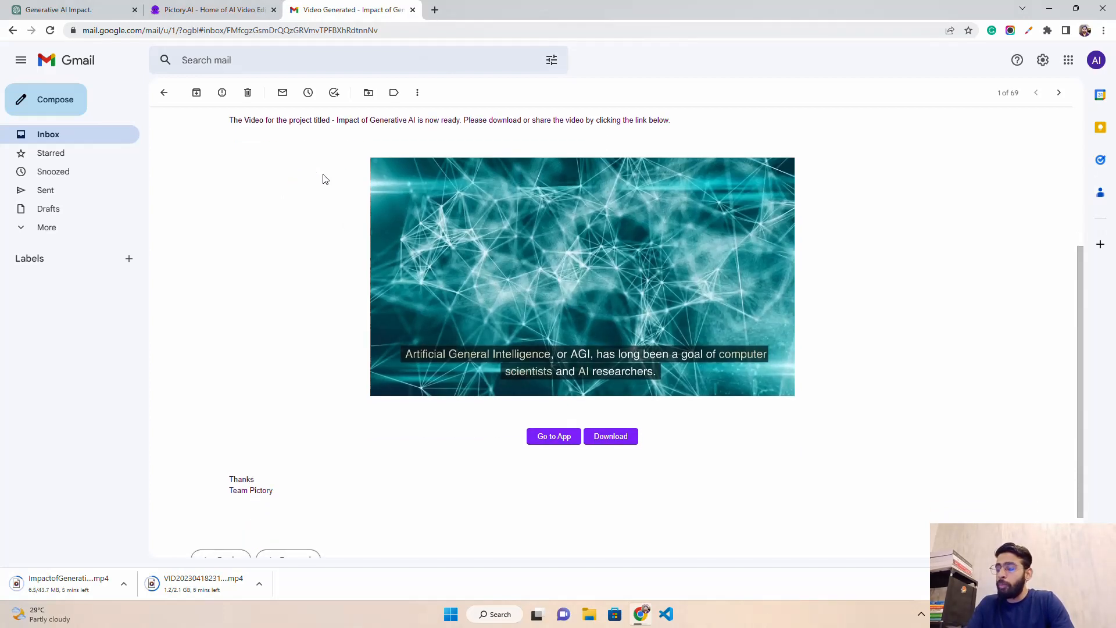